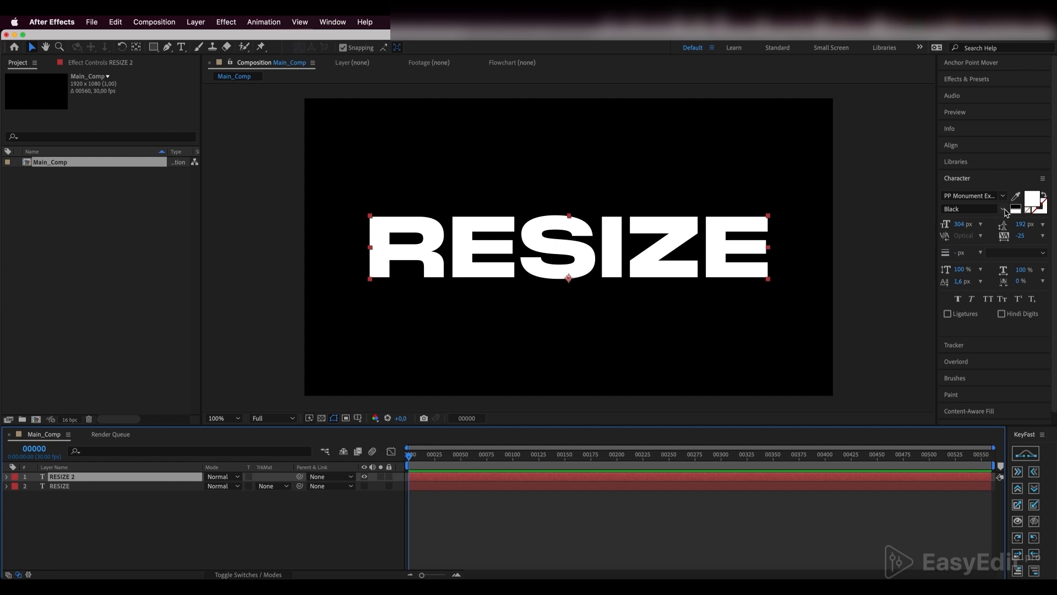
Set the font style of the RESIZE 2 text layer to Light.
click(1003, 210)
click(963, 221)
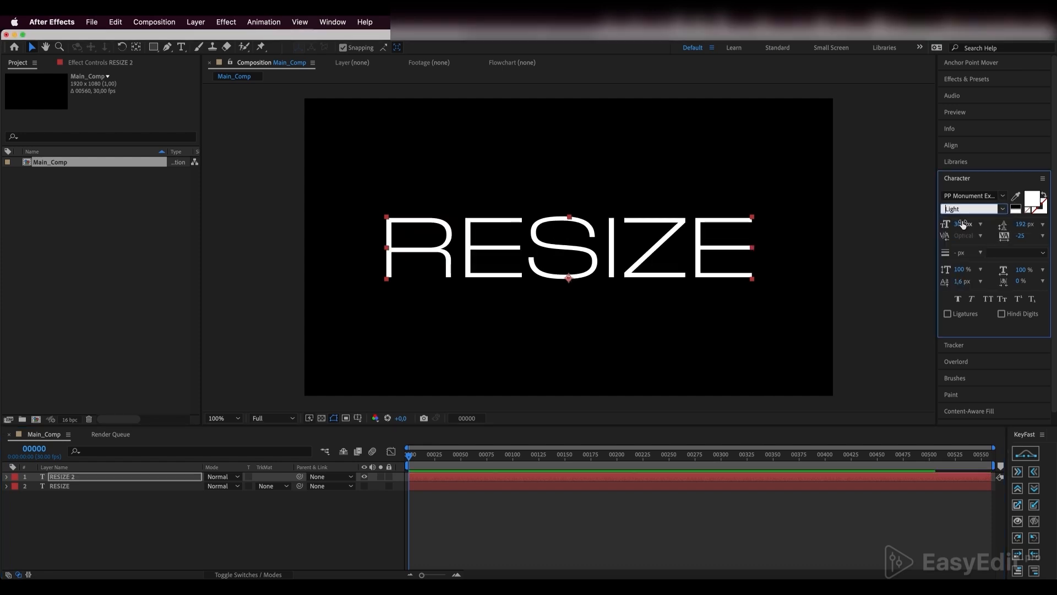
click(152, 553)
Rename the RESIZE 2 text layer as RESIZE_Light.
click(99, 486)
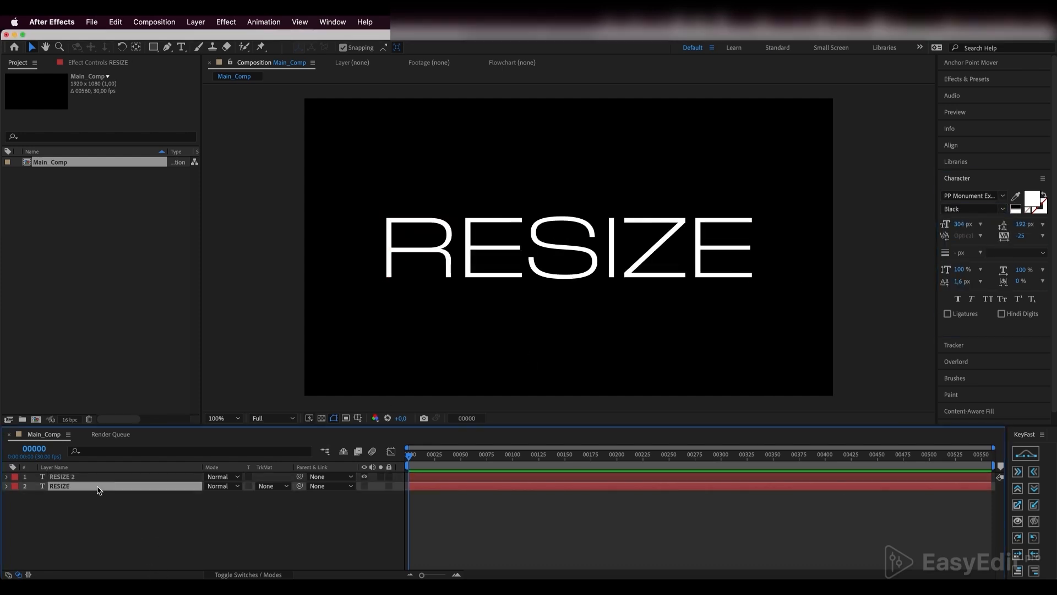
click(365, 486)
click(99, 476)
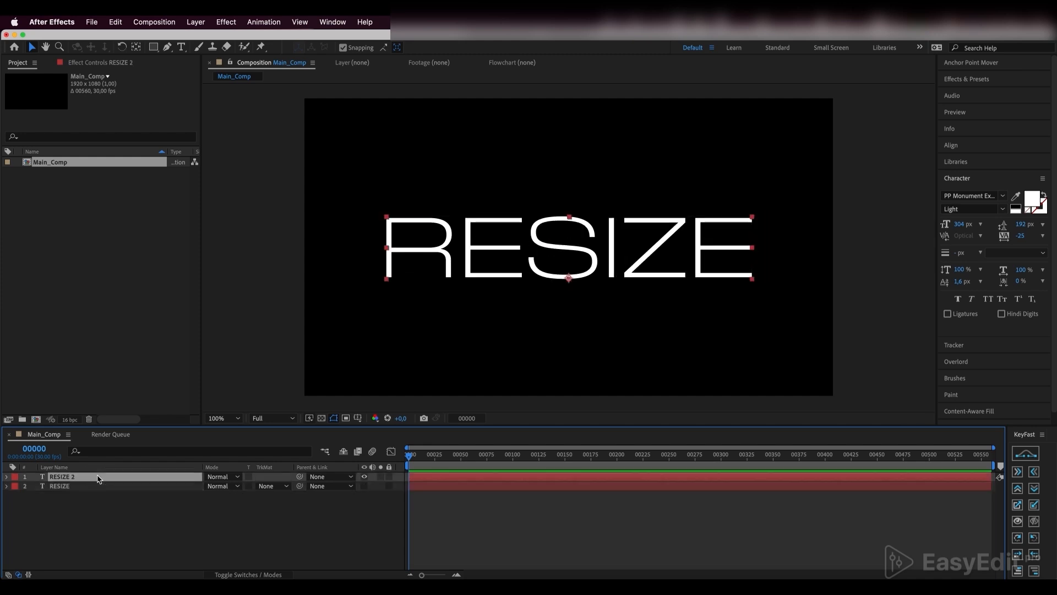
key(Return)
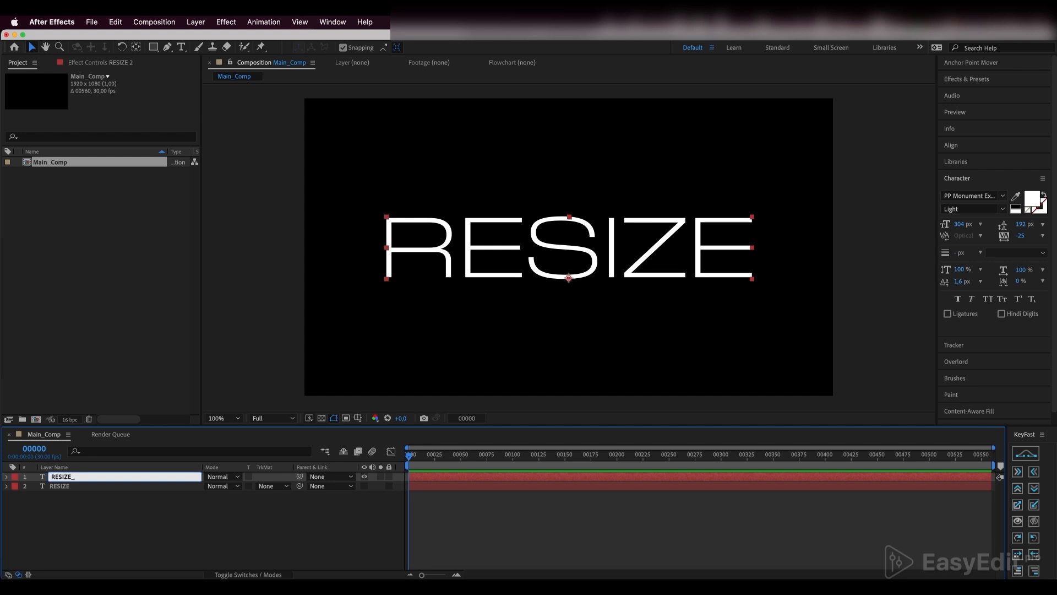
key(Return)
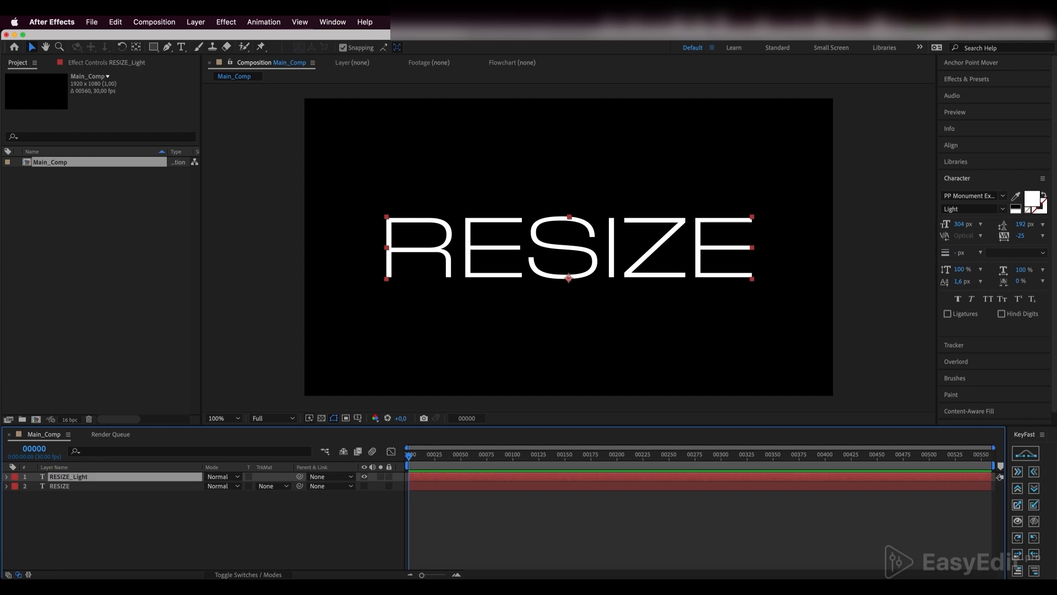
Rename the original RESIZE text layer as RESIZE_Black and make it visible.
click(87, 486)
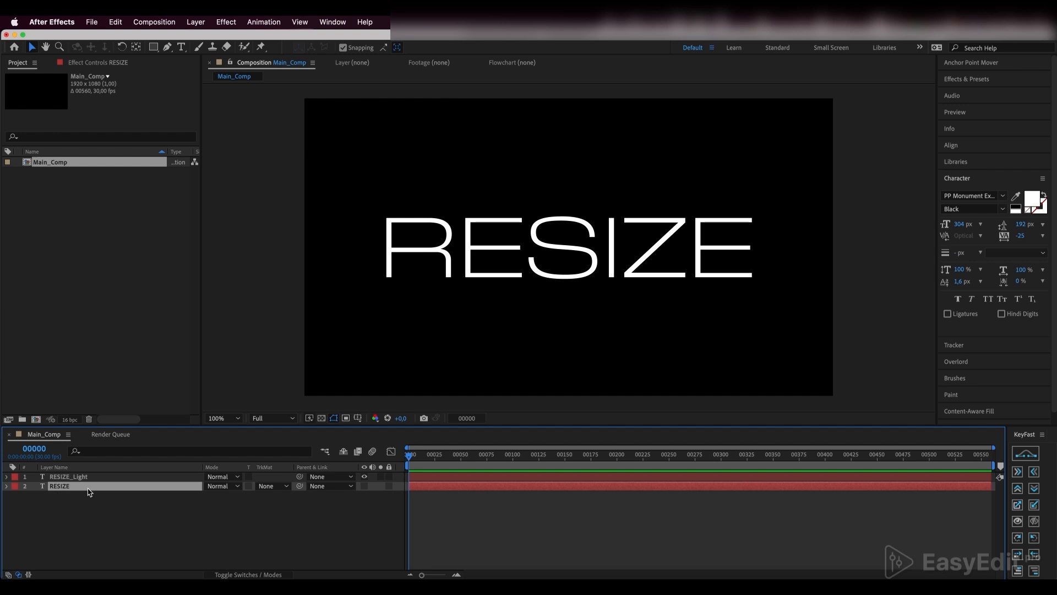
key(Return)
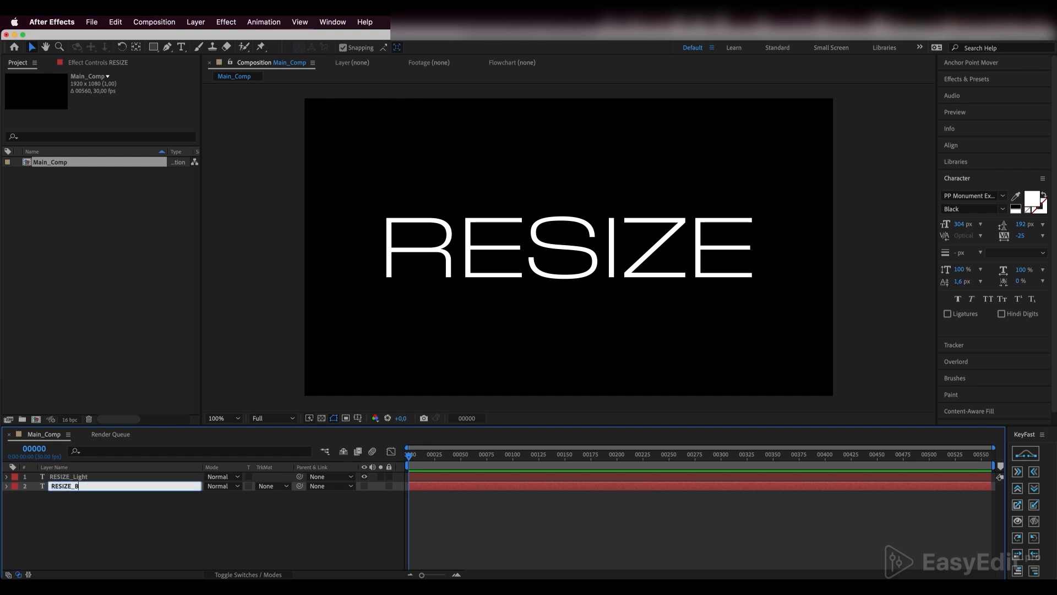
text(_Black)
key(Return)
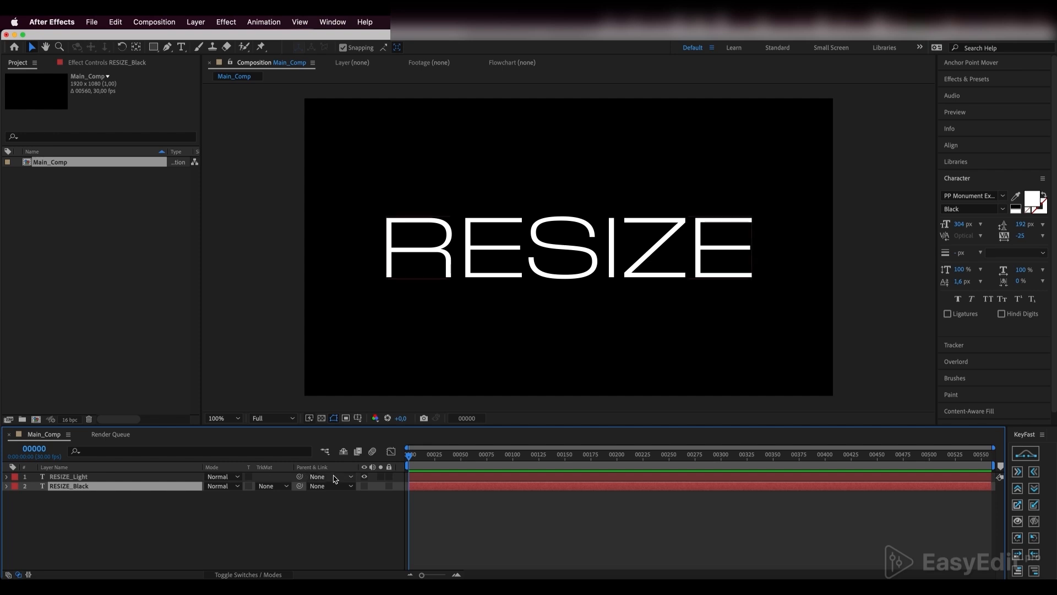
click(364, 485)
click(110, 511)
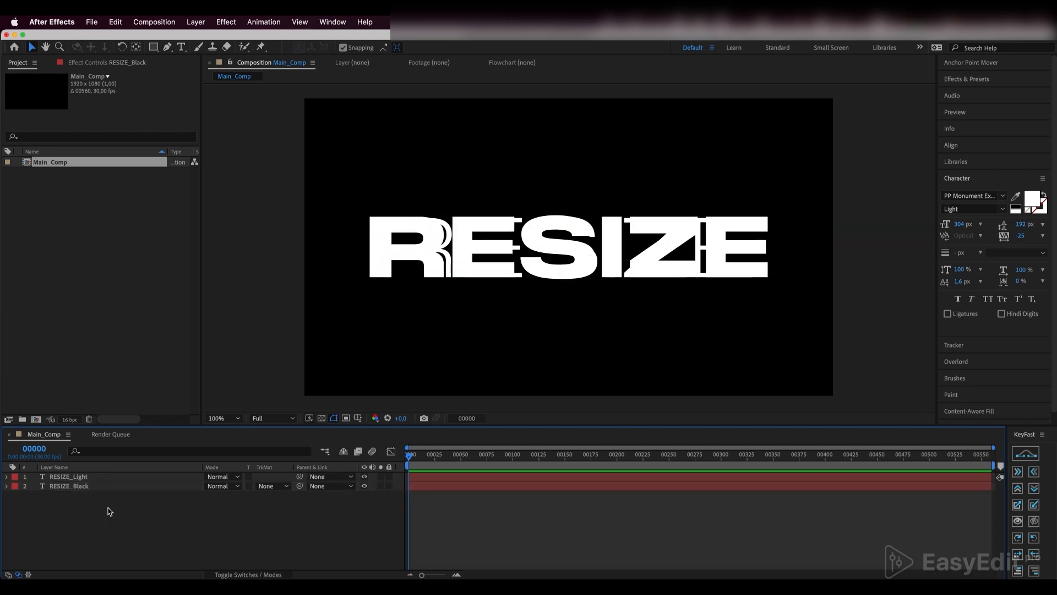
Create shapes from text for both the RESIZE_Black and RESIZE_Light layers.
right_click(86, 488)
mouse_move(86, 490)
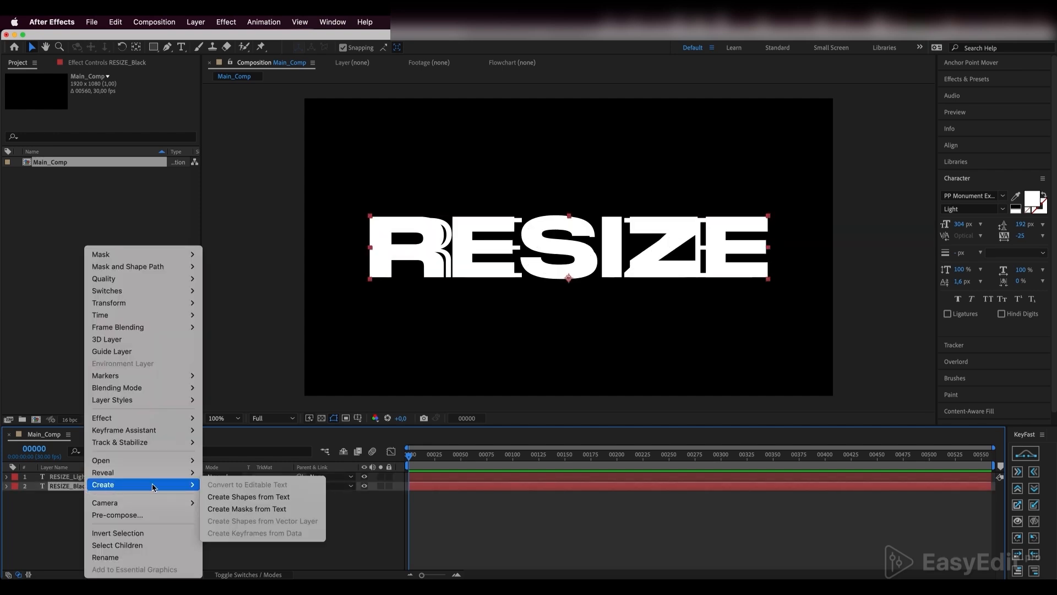
click(245, 497)
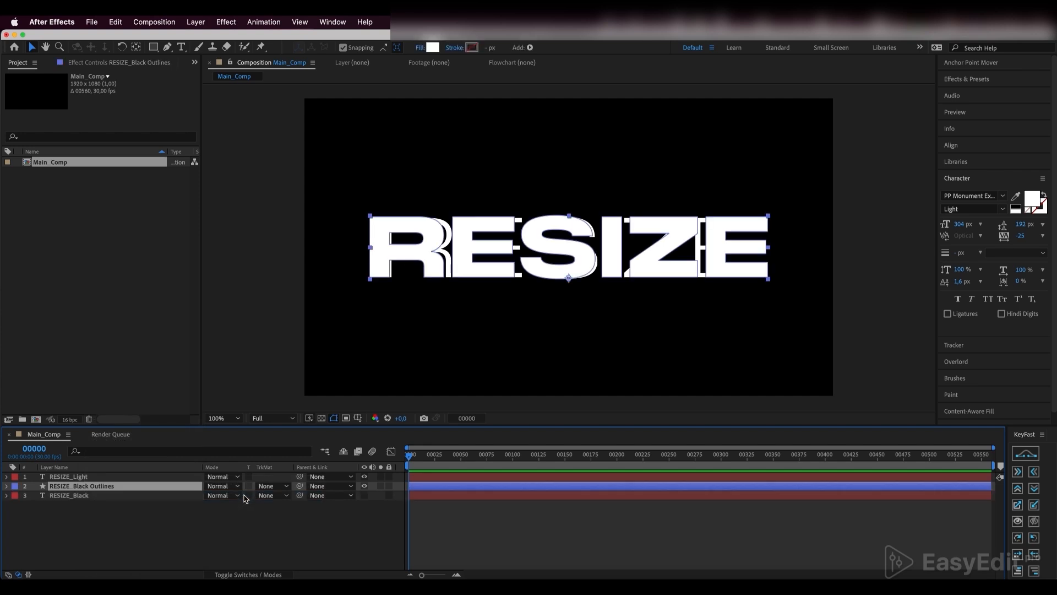
click(102, 477)
right_click(95, 479)
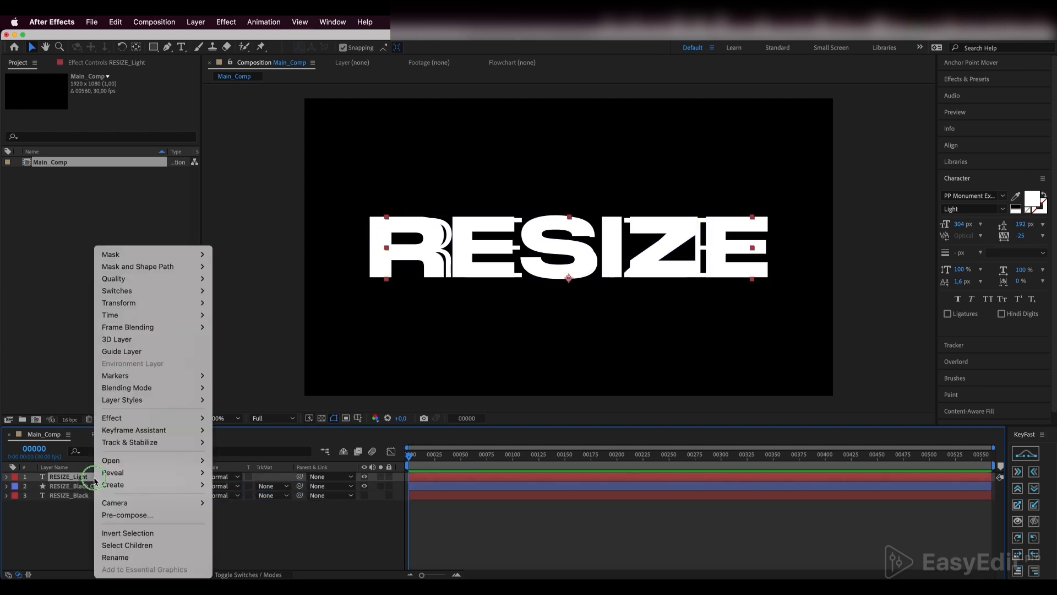
mouse_move(104, 487)
click(301, 498)
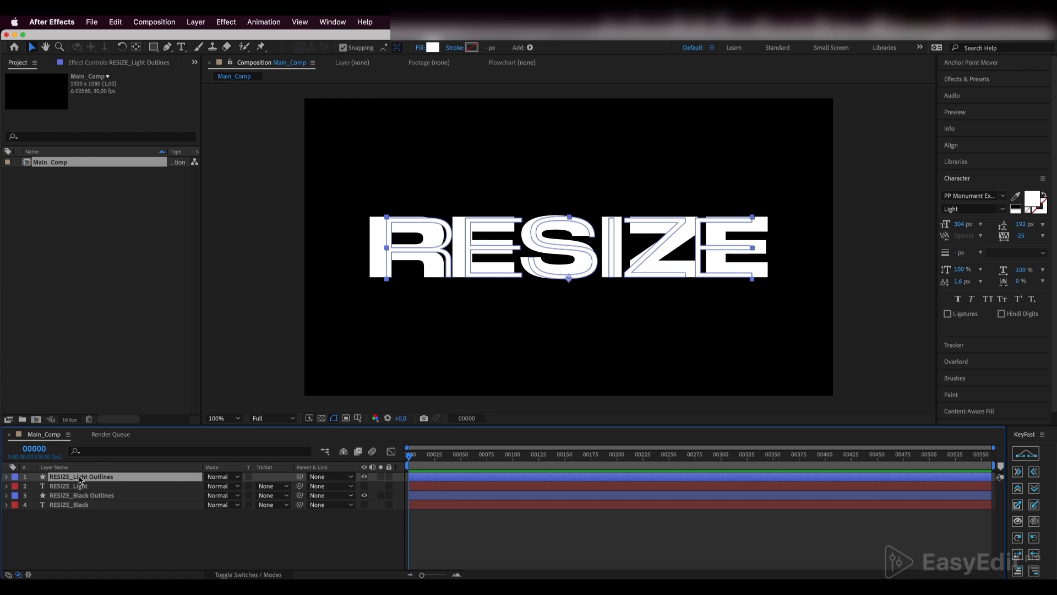
Delete the RESIZE_Light and RESIZE_Black text layers, keeping only their outline shape layers.
click(77, 486)
super+click(73, 505)
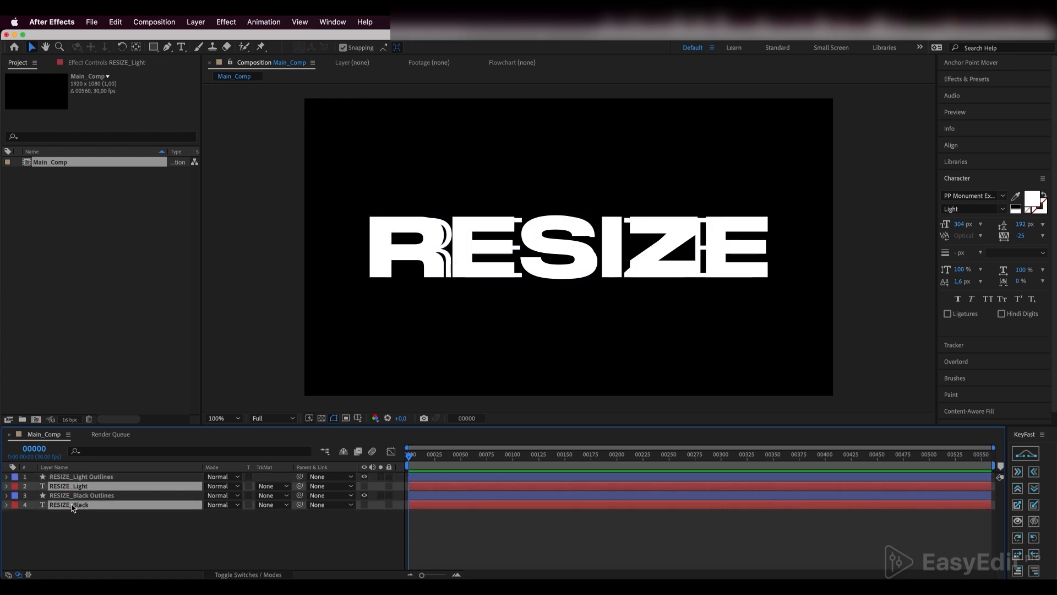
key(Delete)
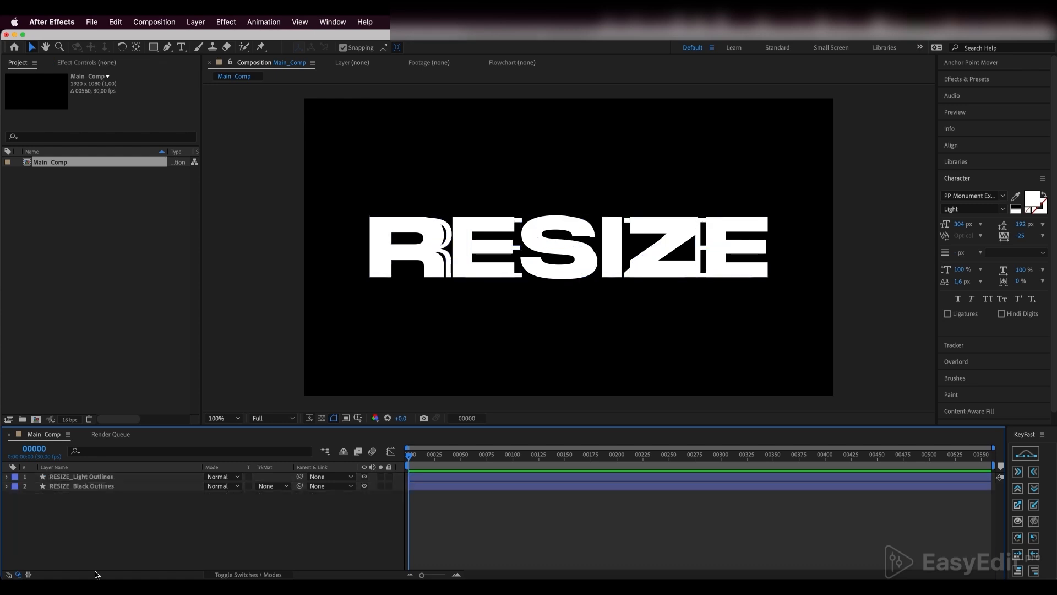
Hide the RESIZE_Light Outlines layer and expand the contents of RESIZE_Black Outlines into its letter groups.
click(118, 477)
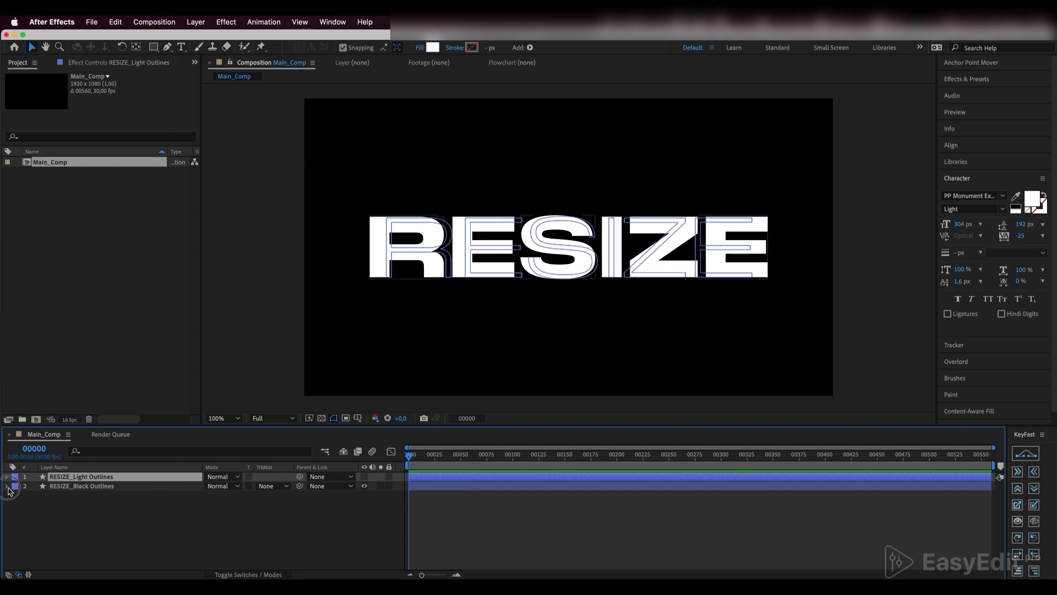
click(7, 486)
click(15, 497)
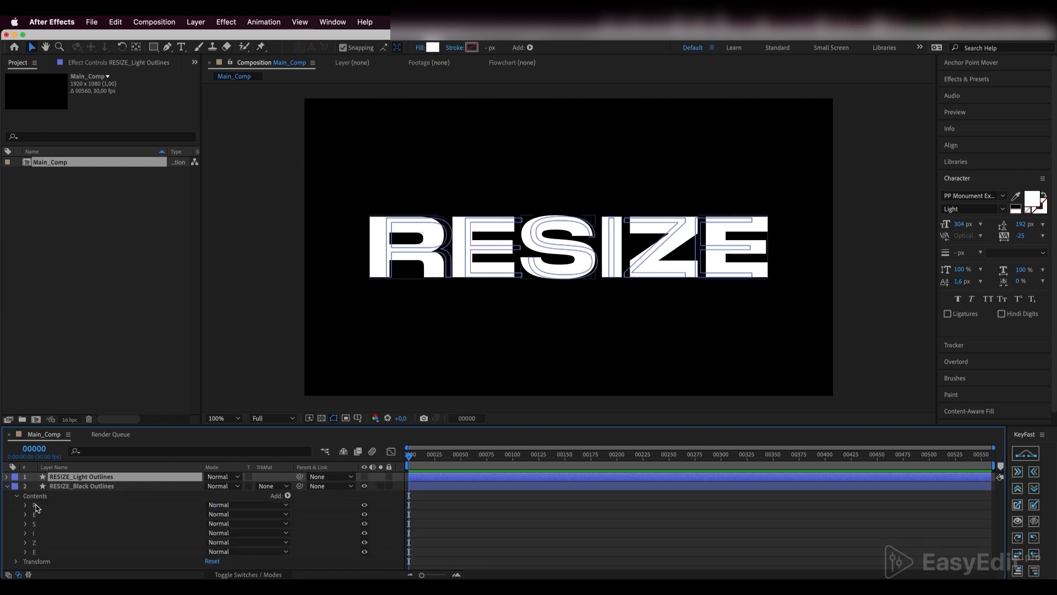
click(35, 513)
click(39, 531)
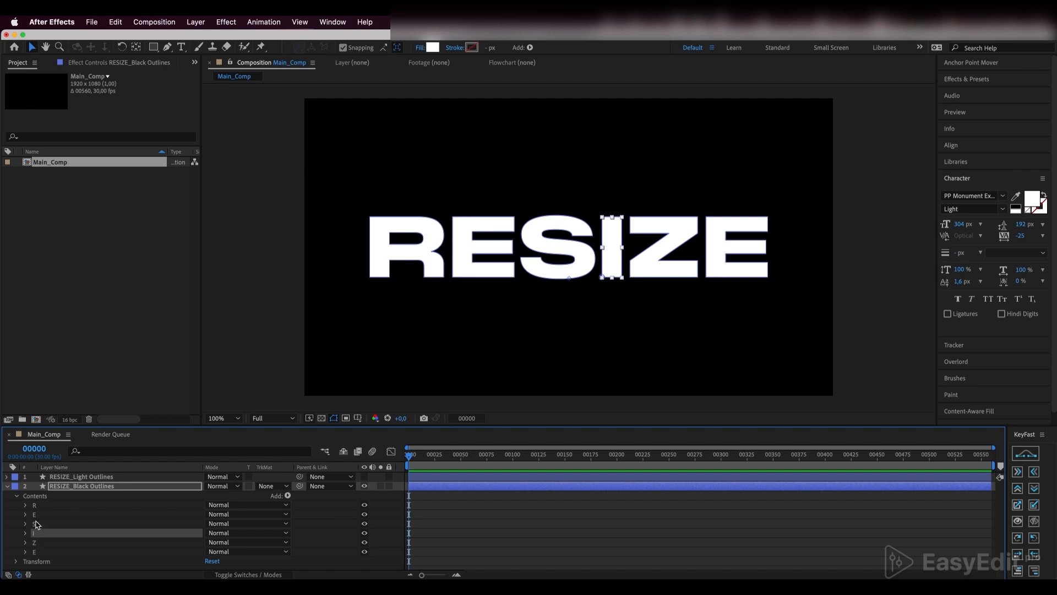
Expand the letter R group in RESIZE_Black Outlines to expose both of its path properties, checking the group's visibility.
click(26, 505)
click(35, 515)
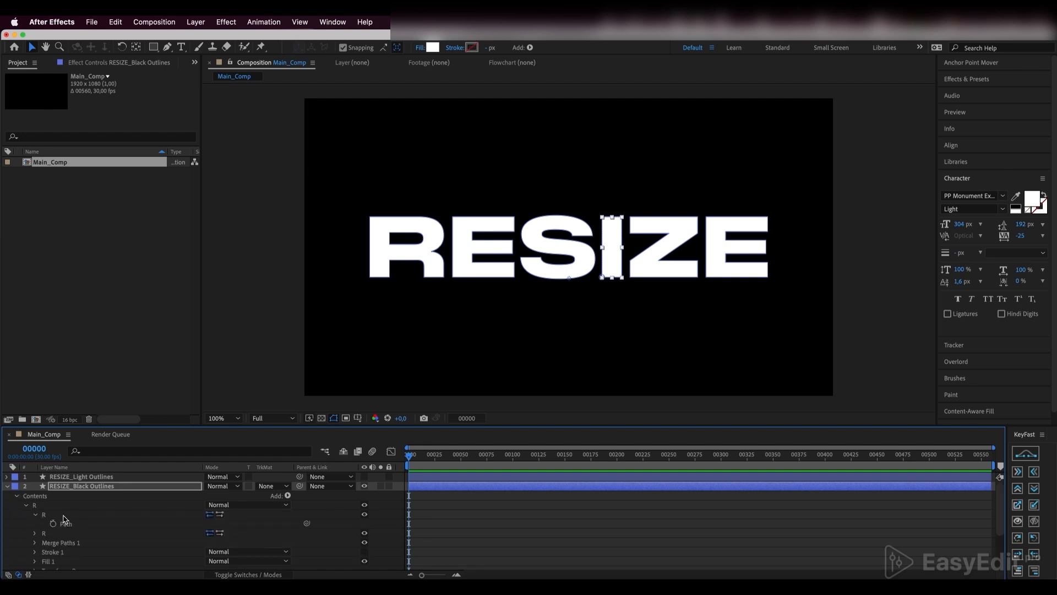
click(365, 506)
click(364, 505)
click(364, 516)
click(365, 516)
click(35, 533)
click(66, 524)
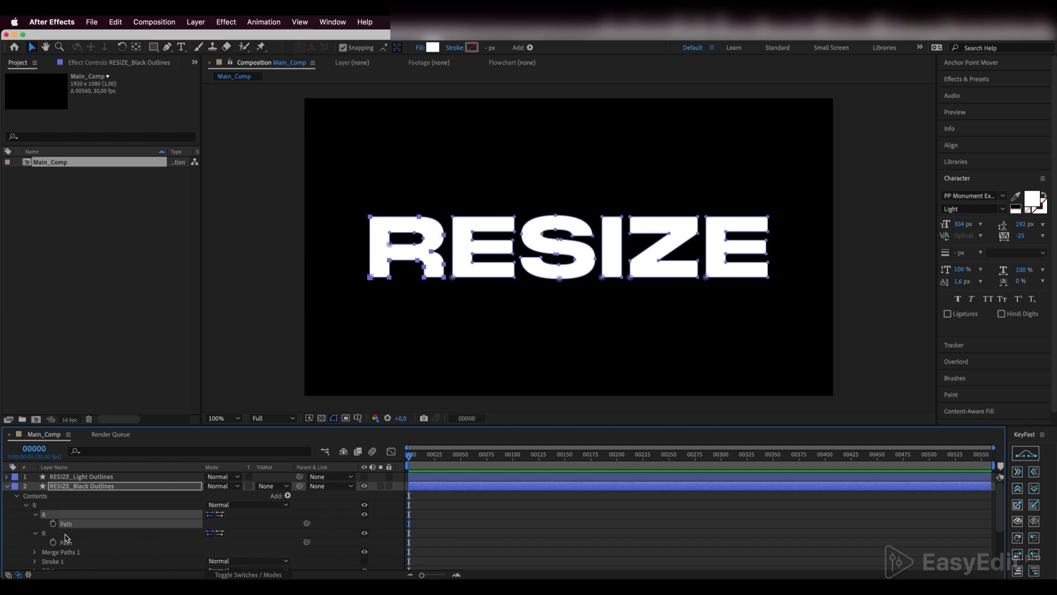
click(65, 542)
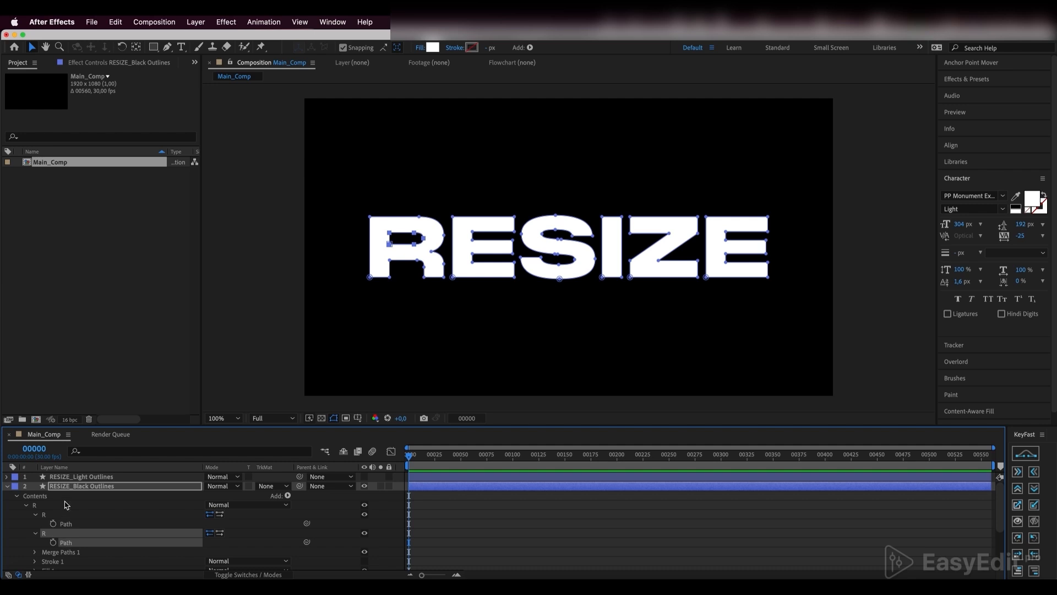
Expand the letter R group in RESIZE_Light Outlines to show both paths, and enlarge the timeline area so both layers' properties fit.
click(68, 477)
click(6, 477)
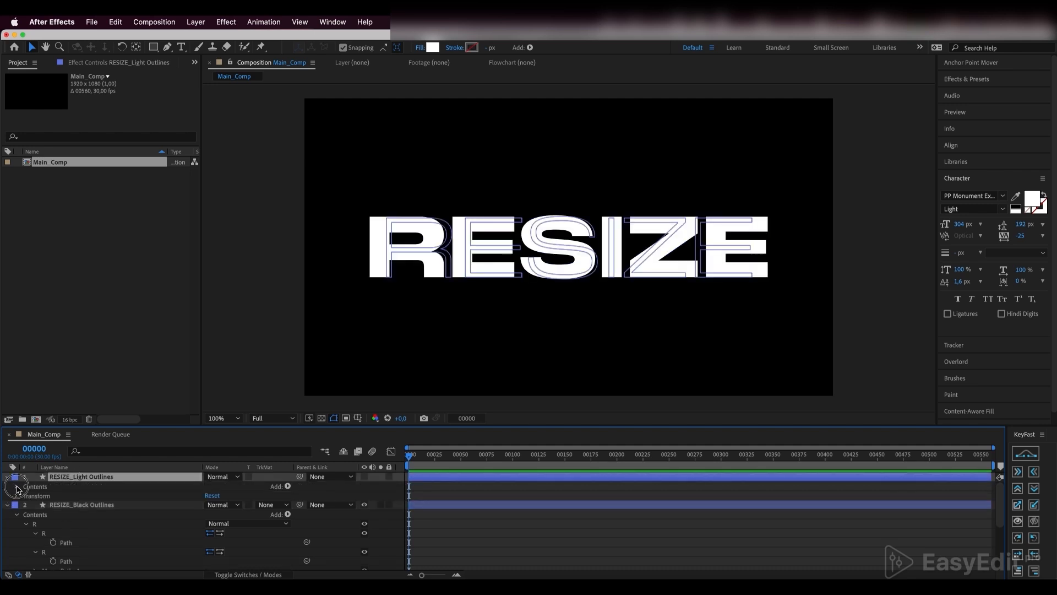
click(16, 486)
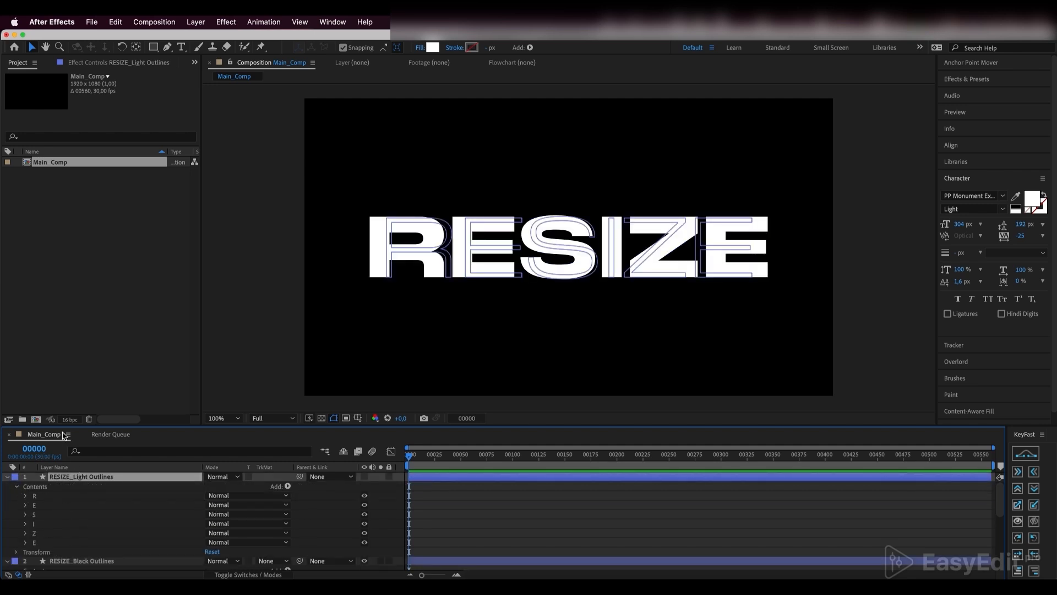
drag(68, 425, 96, 282)
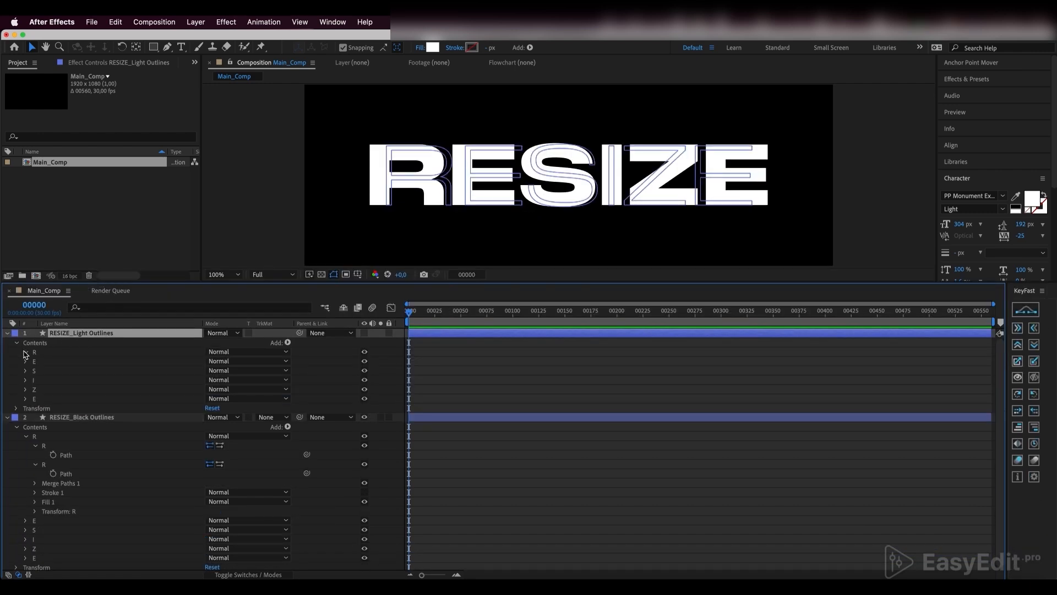
click(26, 352)
click(35, 361)
click(35, 380)
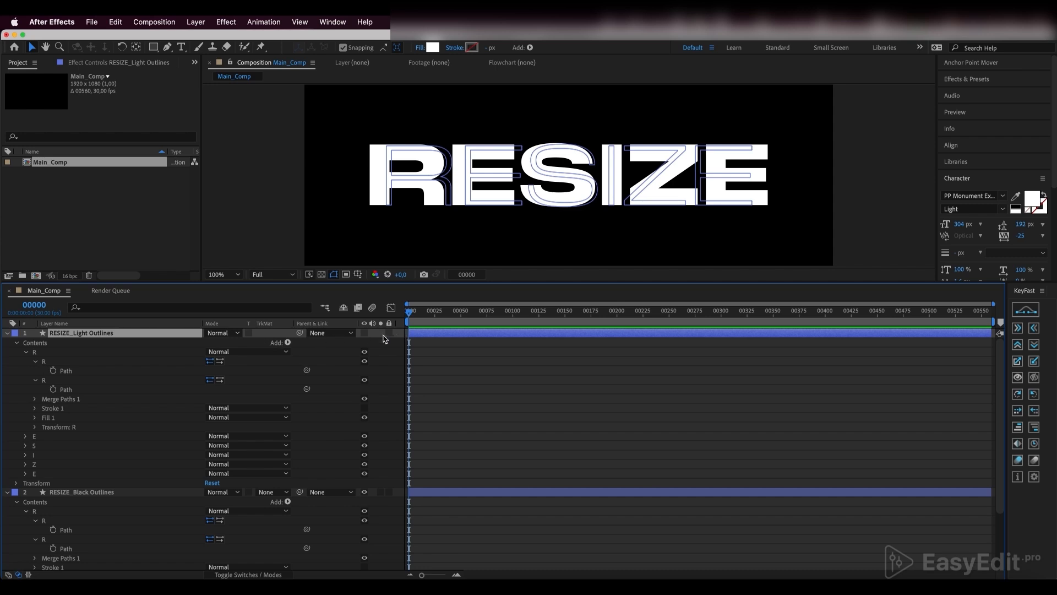
click(365, 335)
click(365, 334)
Start keyframing both letter R paths of RESIZE_Black Outlines at frame 0.
click(65, 495)
click(53, 529)
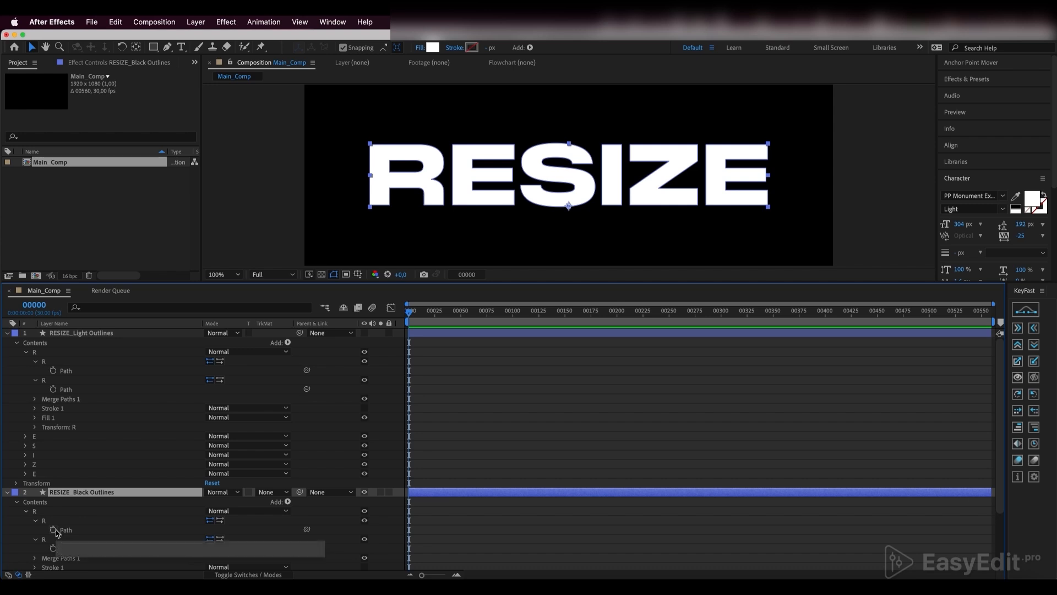
click(54, 549)
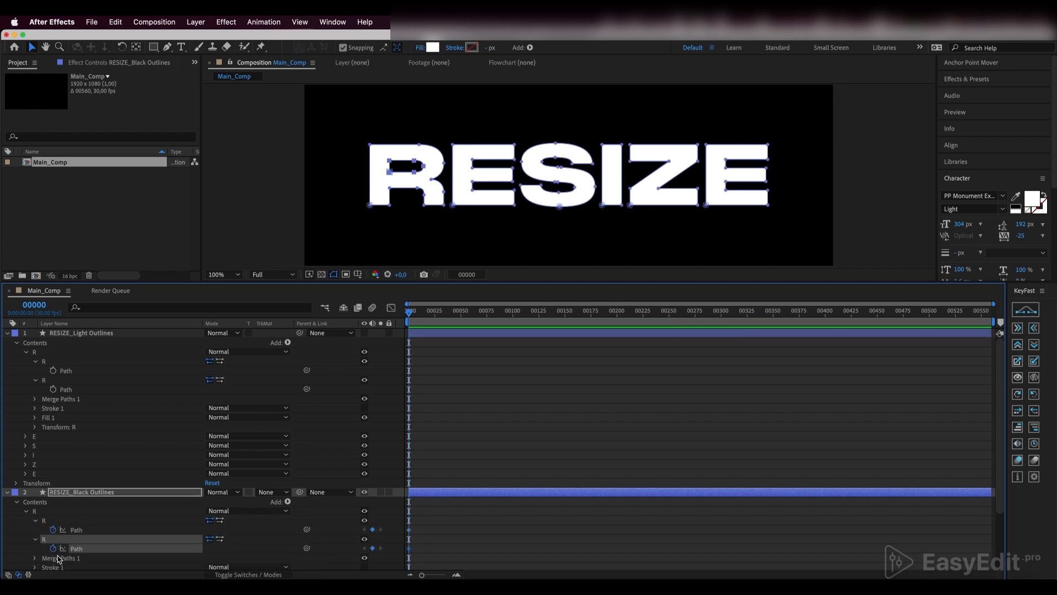
drag(432, 530, 387, 550)
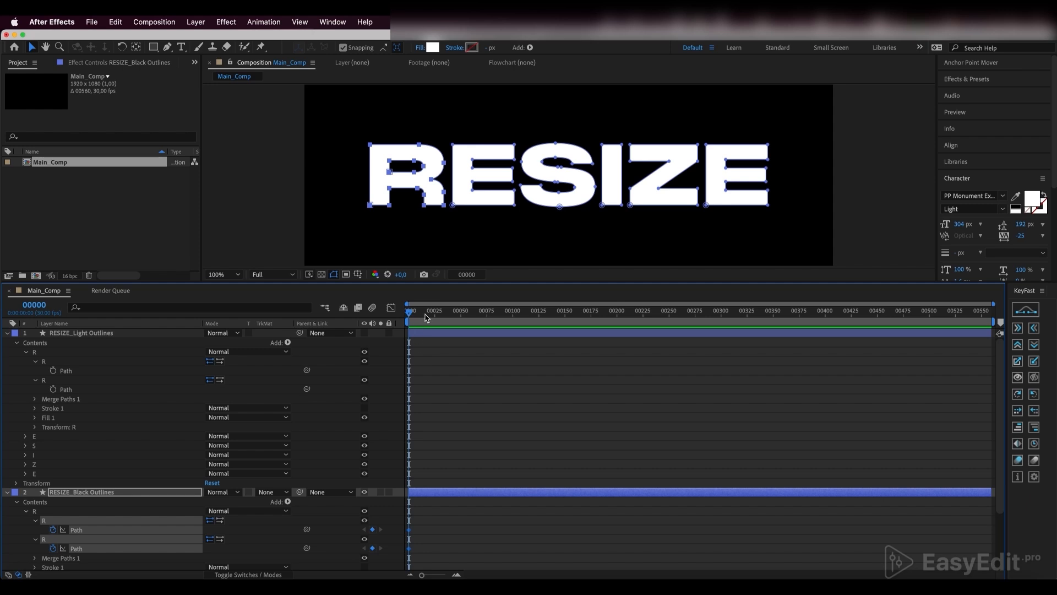
At frame 30, copy both R paths from RESIZE_Light Outlines onto the matching R paths of RESIZE_Black Outlines and preview the morph.
drag(425, 317, 440, 325)
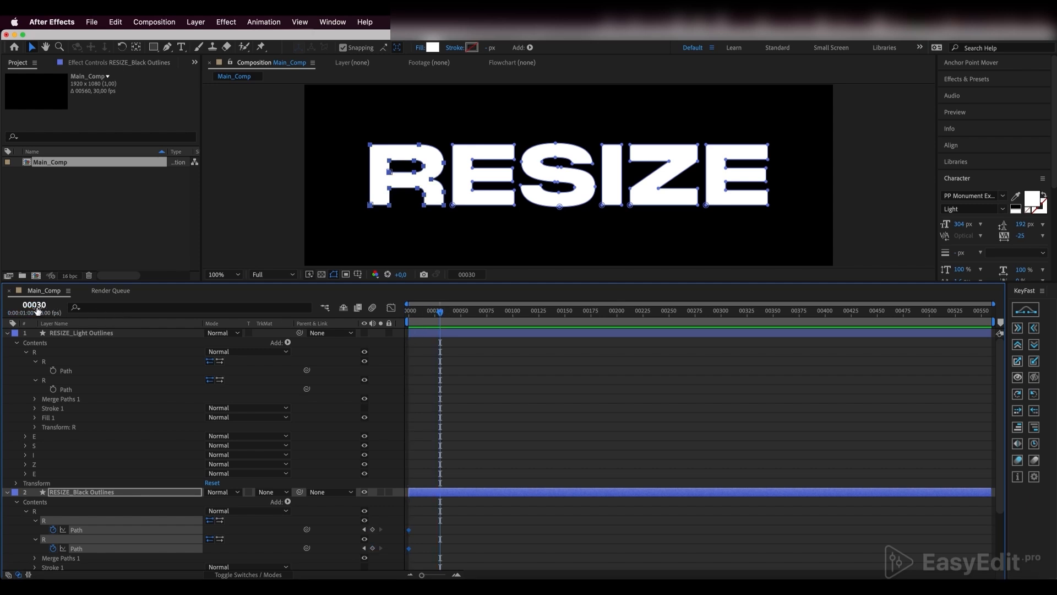
click(70, 373)
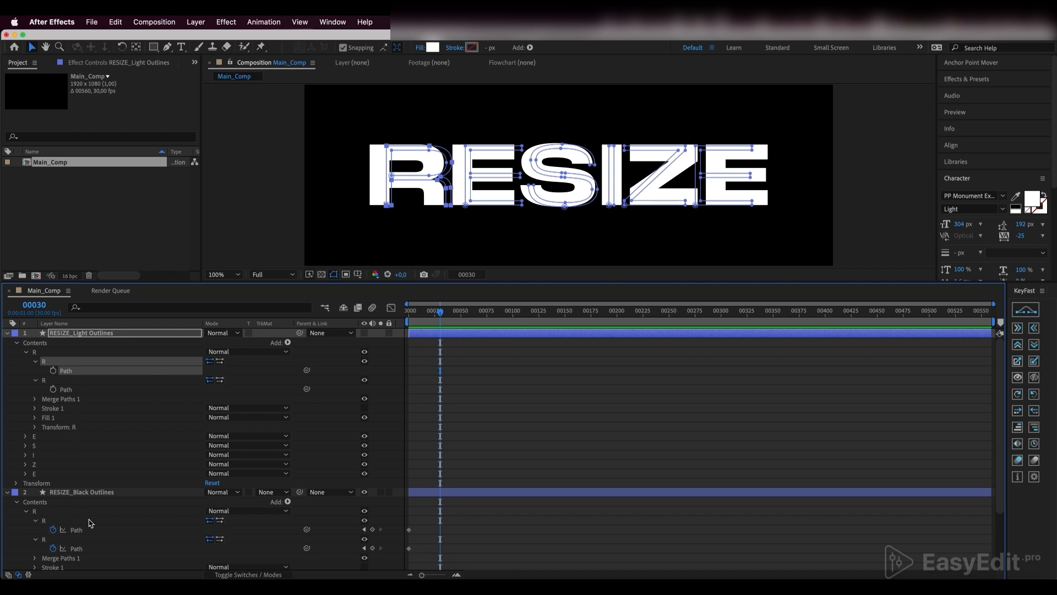
click(84, 530)
key(super+v)
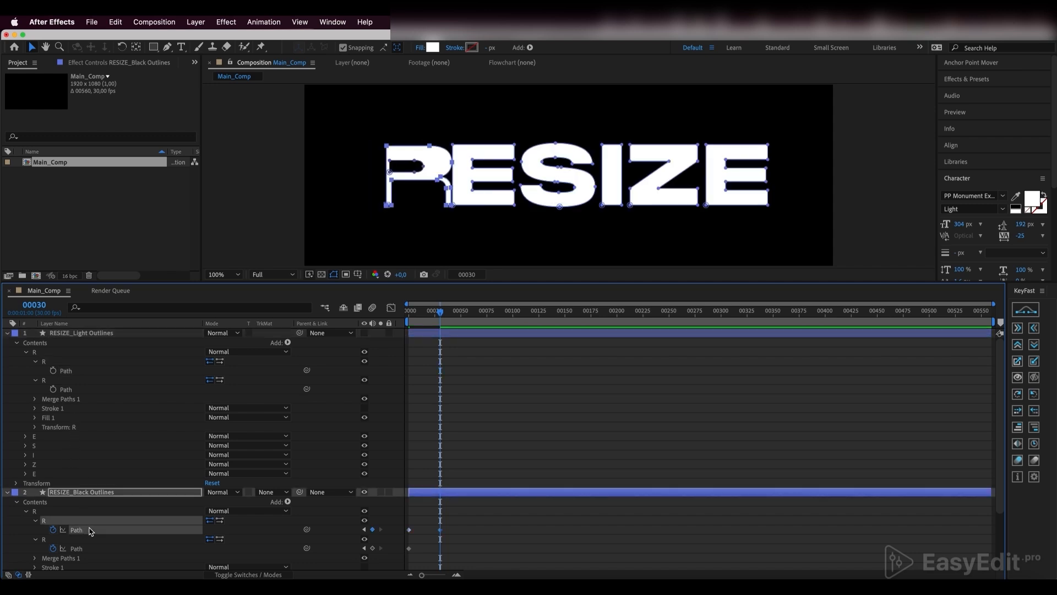
click(67, 389)
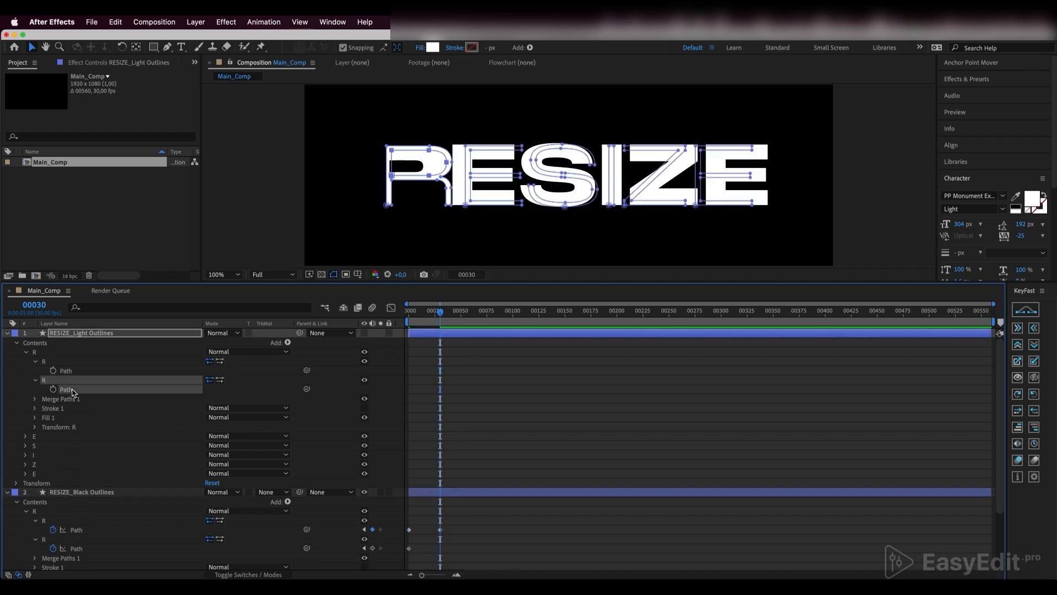
click(78, 549)
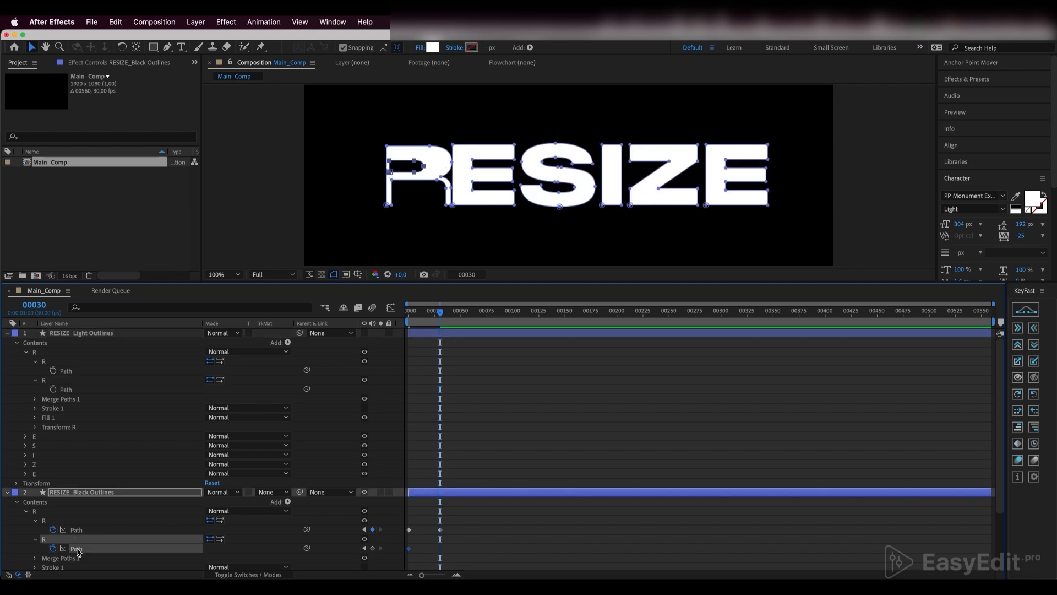
key(super+v)
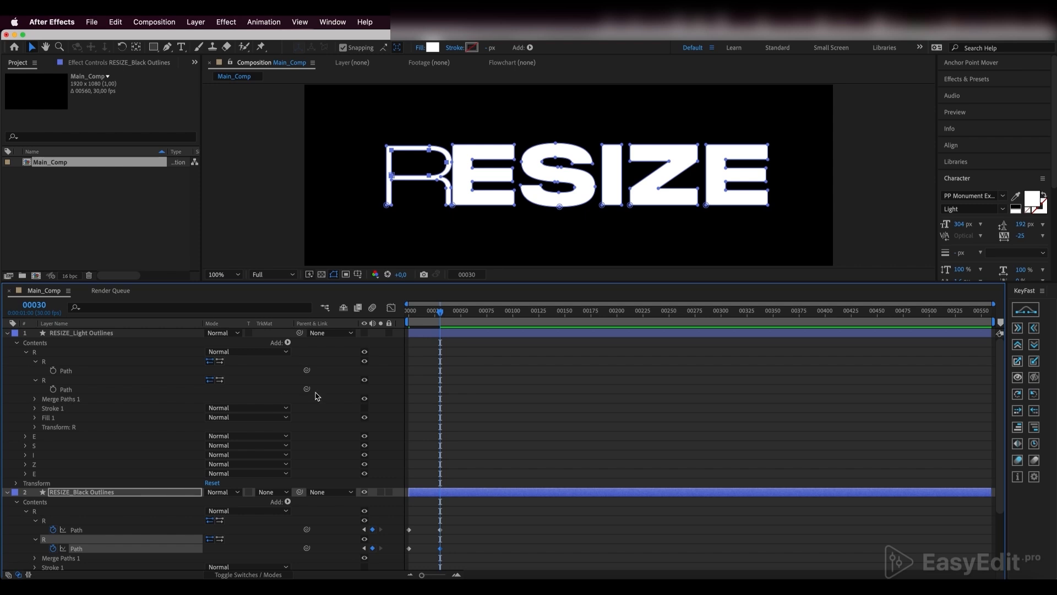
mouse_move(429, 316)
mouse_down()
mouse_move(410, 314)
mouse_move(441, 317)
mouse_up()
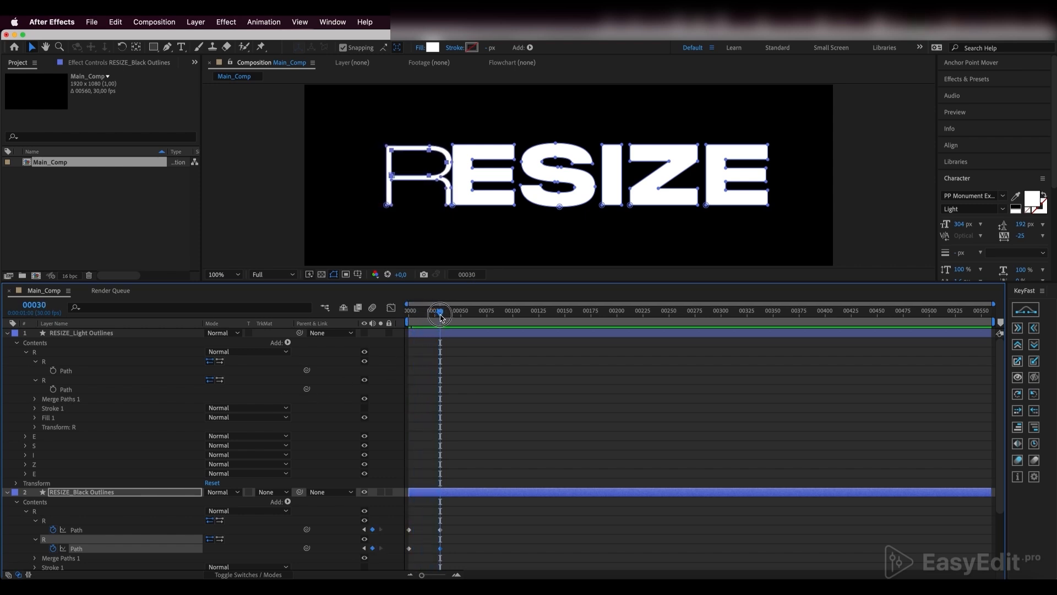
Copy the frame 0 keyframes of both letter R paths to frame 60, and return to frame 0 with the timeline magnified.
click(472, 314)
drag(417, 523, 385, 563)
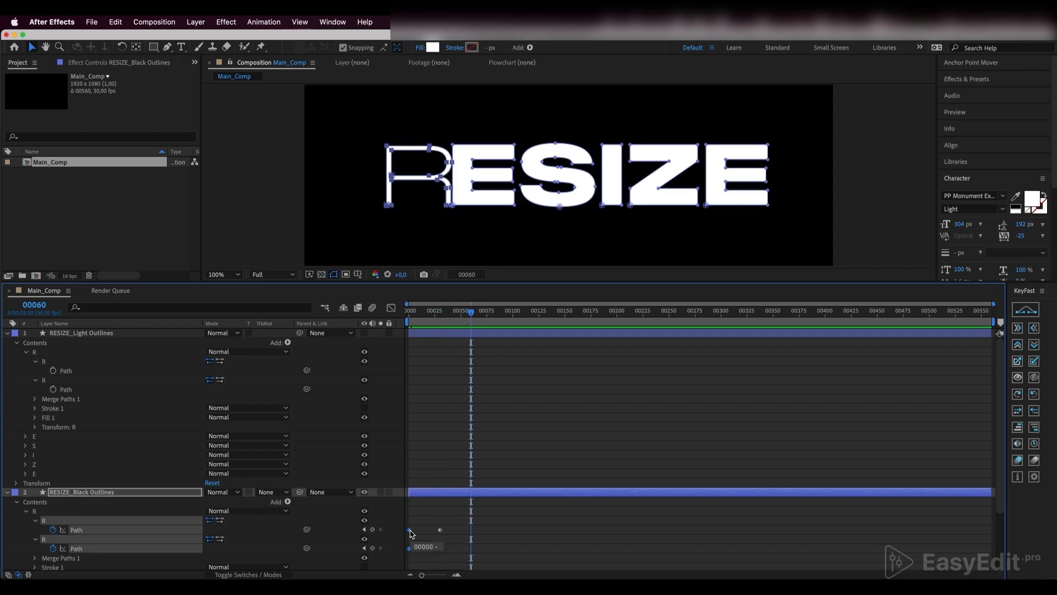
key(ctrl+v)
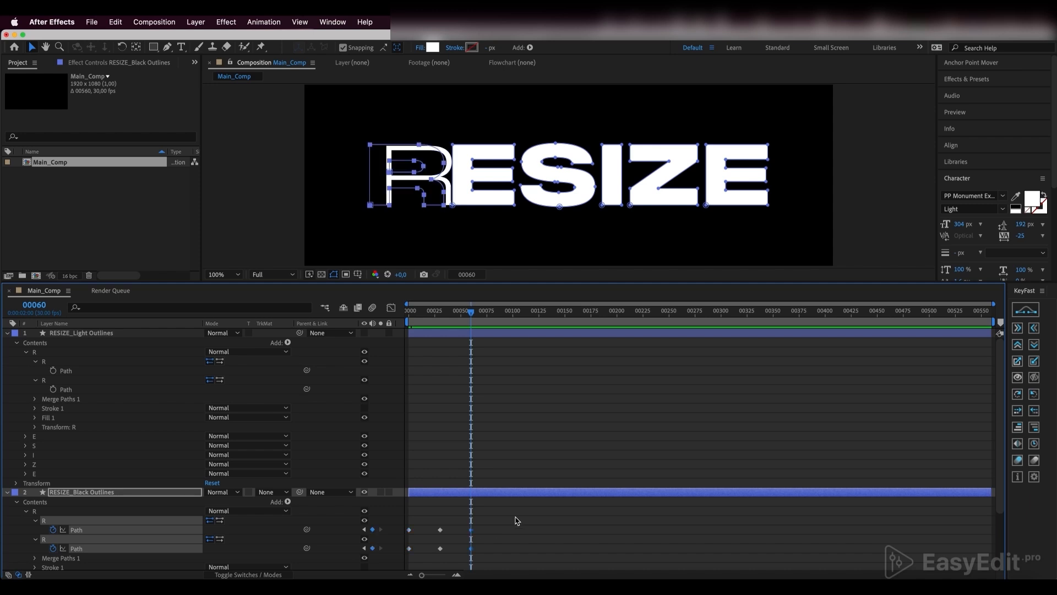
drag(473, 316, 409, 334)
key(=)
key(=)
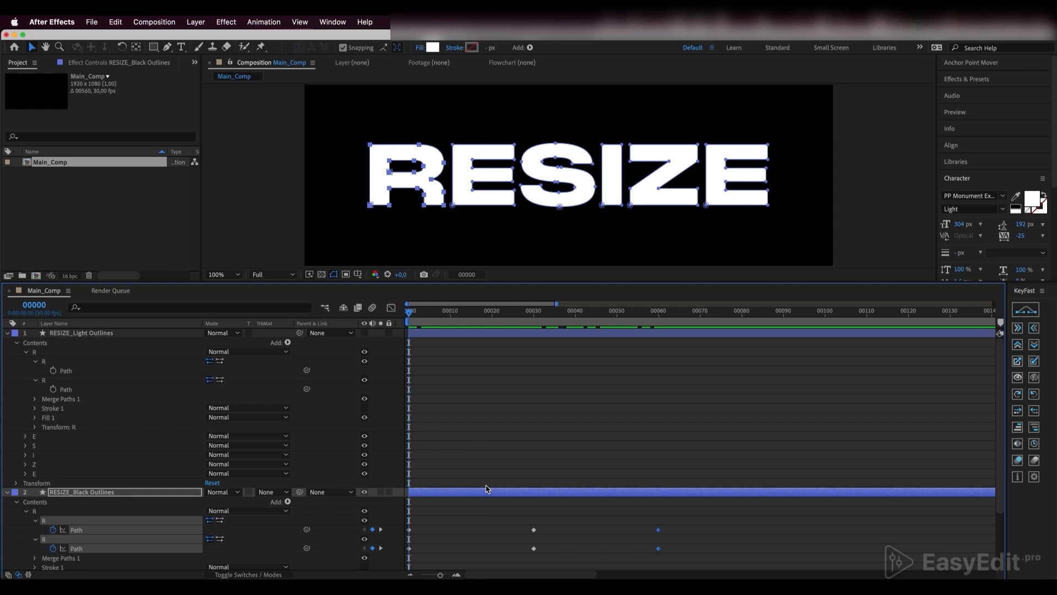
Keyframe the first letter E path of RESIZE_Black Outlines at frames 0, 30 and 60, using the RESIZE_Light Outlines E path at frame 30.
scroll(68, 517, down, 3)
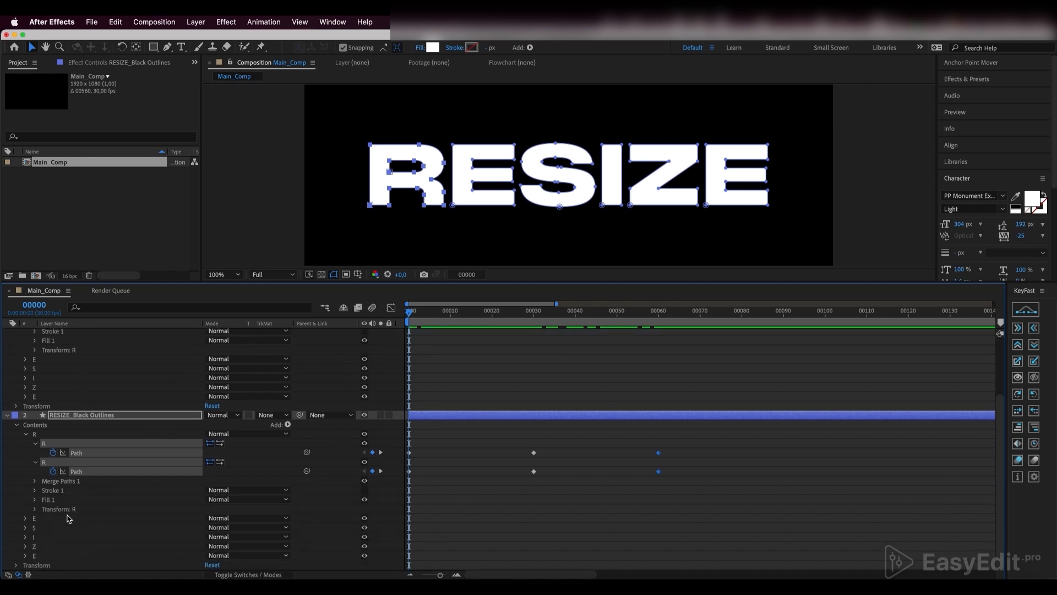
click(26, 518)
click(35, 526)
click(53, 536)
click(69, 379)
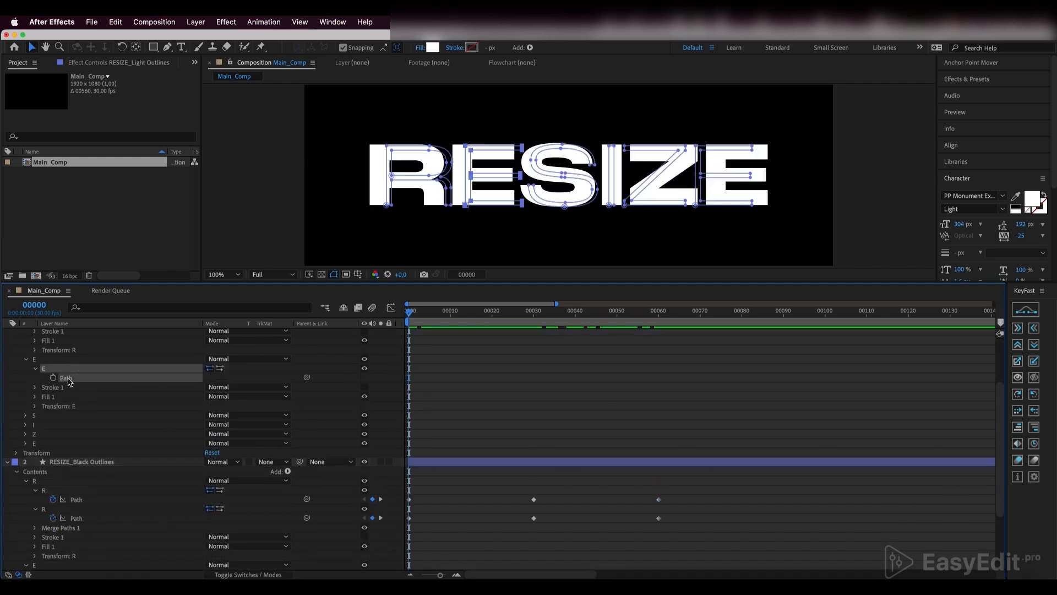
key(k)
Keyframe the letter S path of RESIZE_Black Outlines to take the Light shape at frame 30 and the Black shape at frame 60.
scroll(67, 496, down, 3)
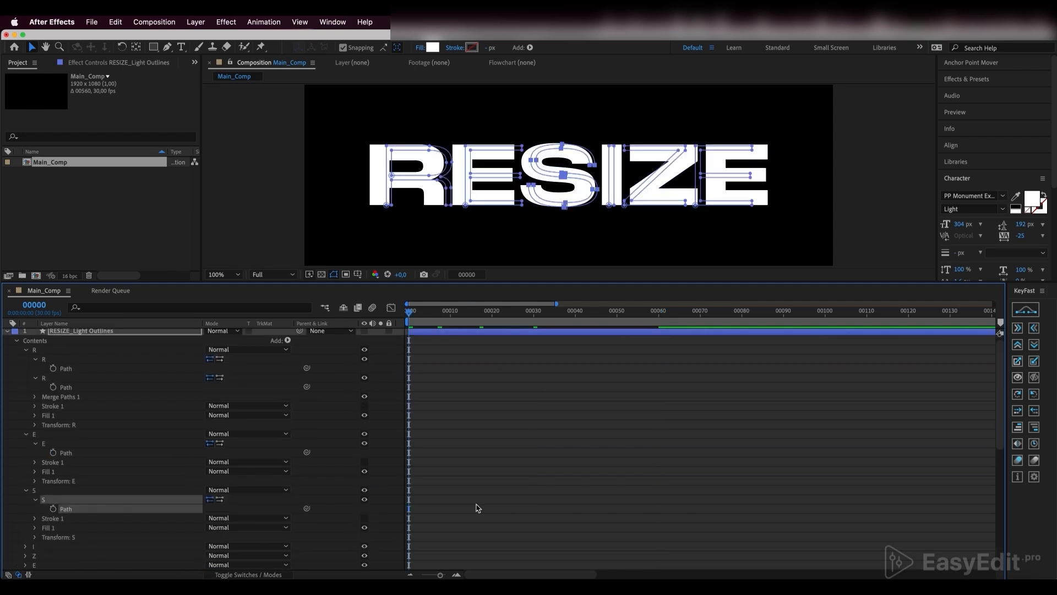
key(k)
key(k)
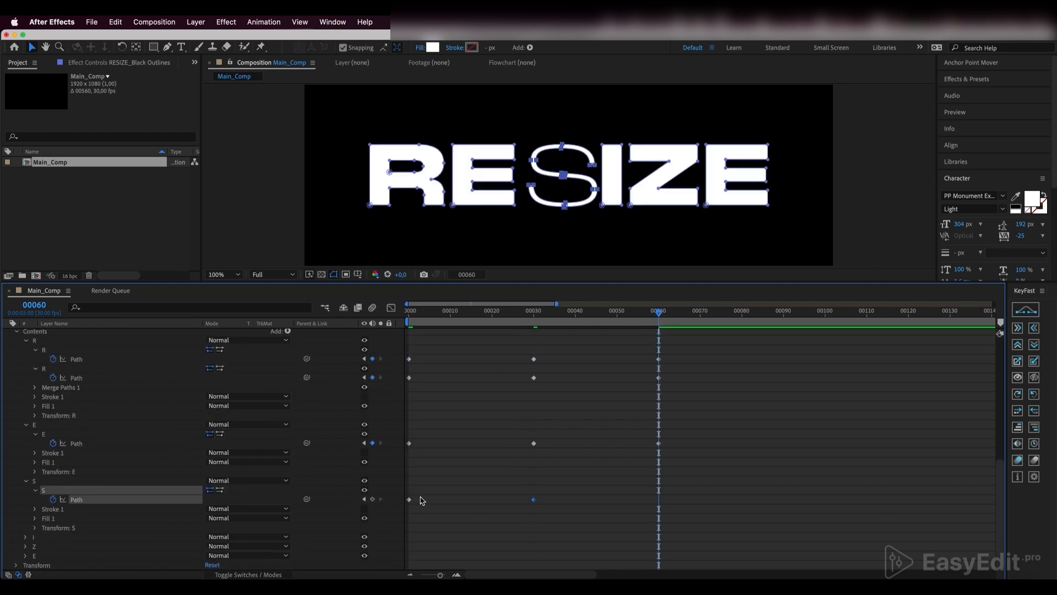
Expand the letter I group in both layers and keyframe its Black path at frames 0 and 60 with the Light path at frame 30.
scroll(497, 500, down, 2)
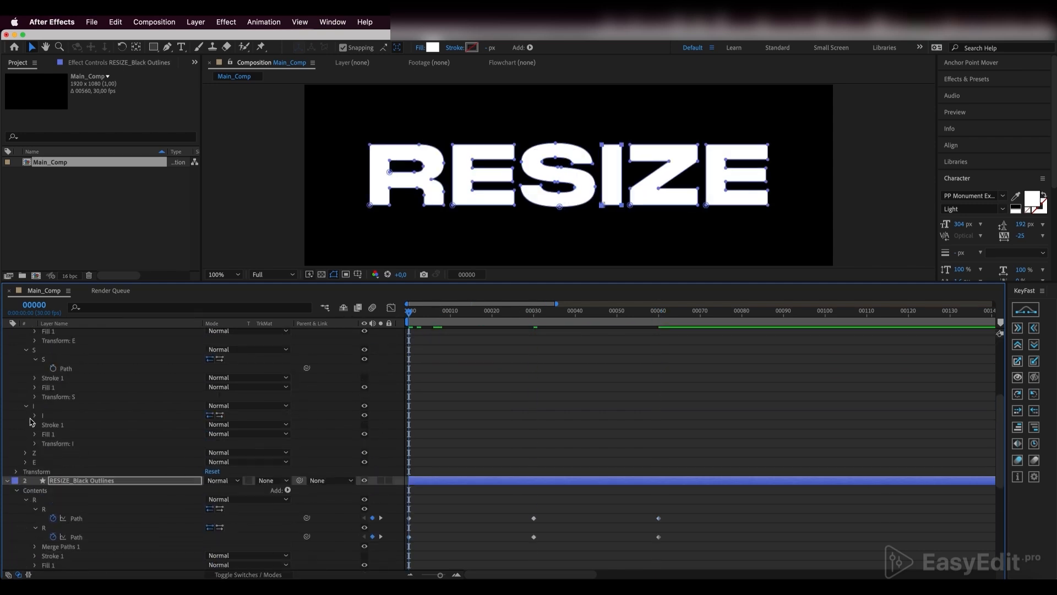
key(j)
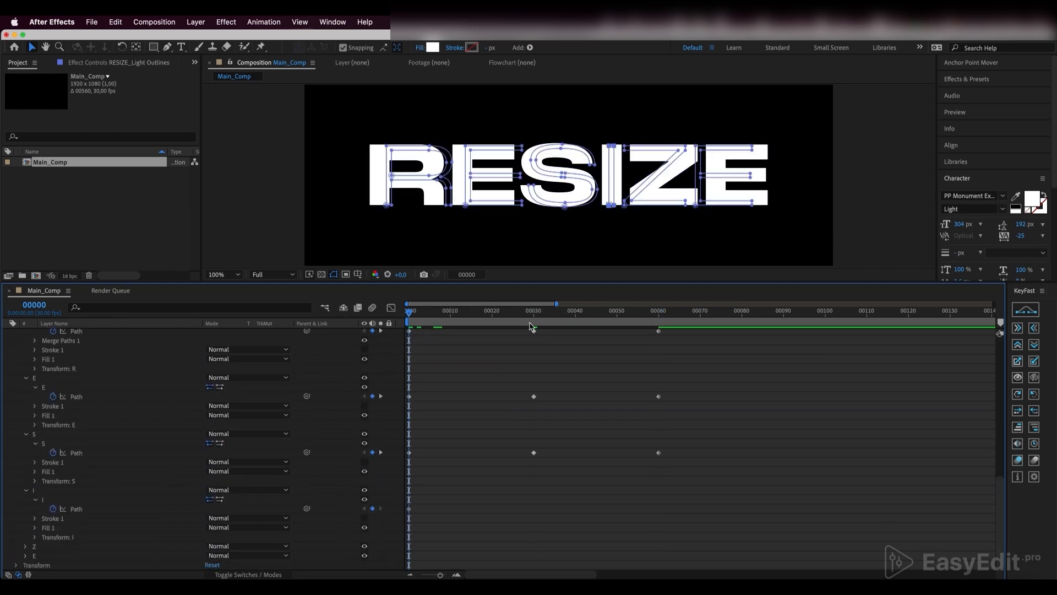
key(k)
Keyframe the letter Z and last letter E paths at frames 0, 30 and 60, with the Light shapes at frame 30.
scroll(437, 463, down, 2)
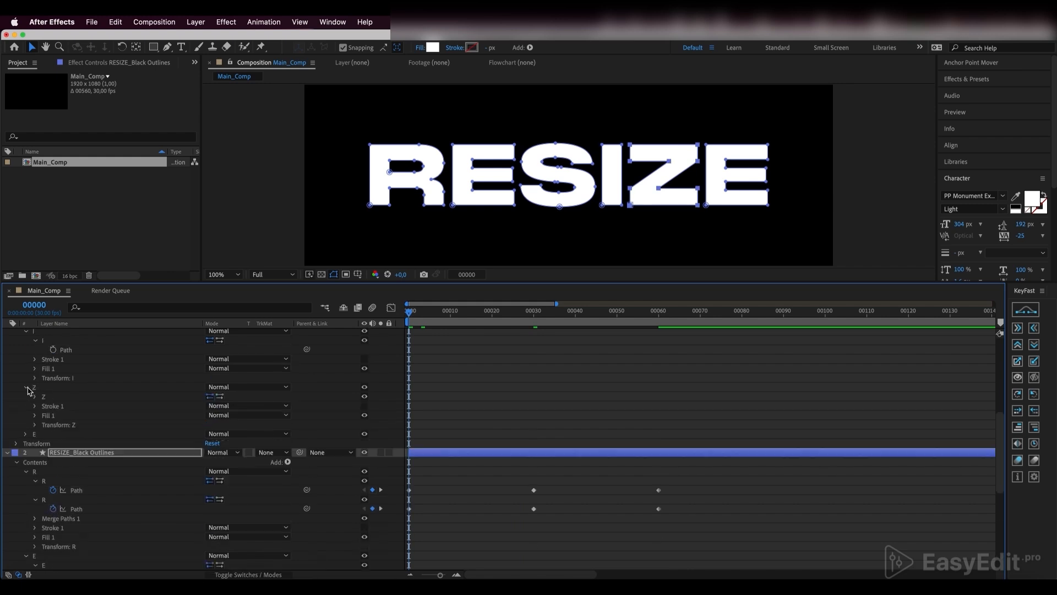
key(j)
key(k)
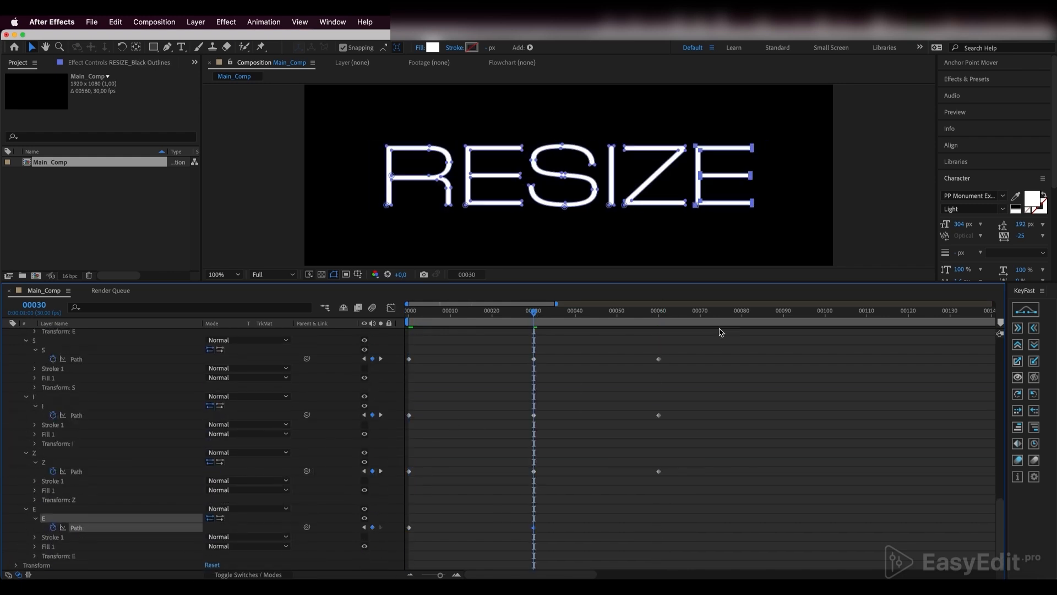
key(k)
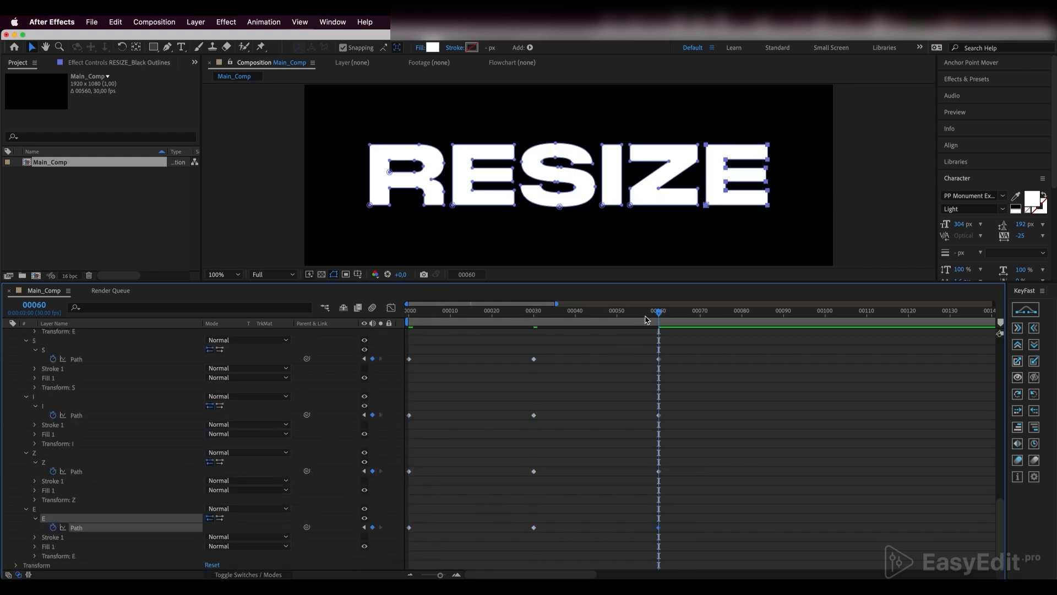
Preview the weight morph of the whole word and delete the RESIZE_Light Outlines layer.
click(658, 312)
drag(659, 313, 460, 337)
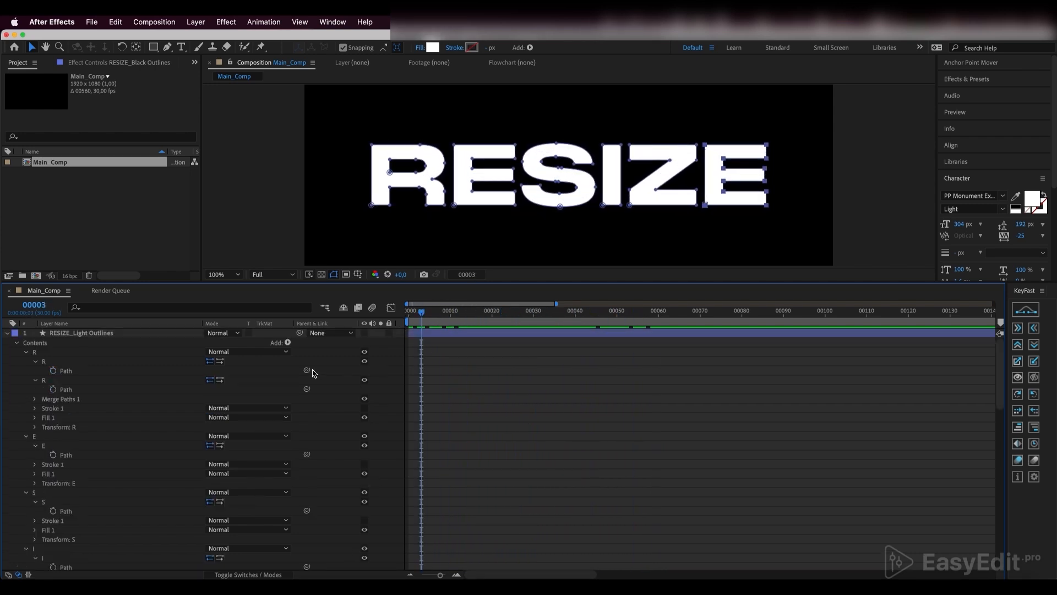
click(111, 334)
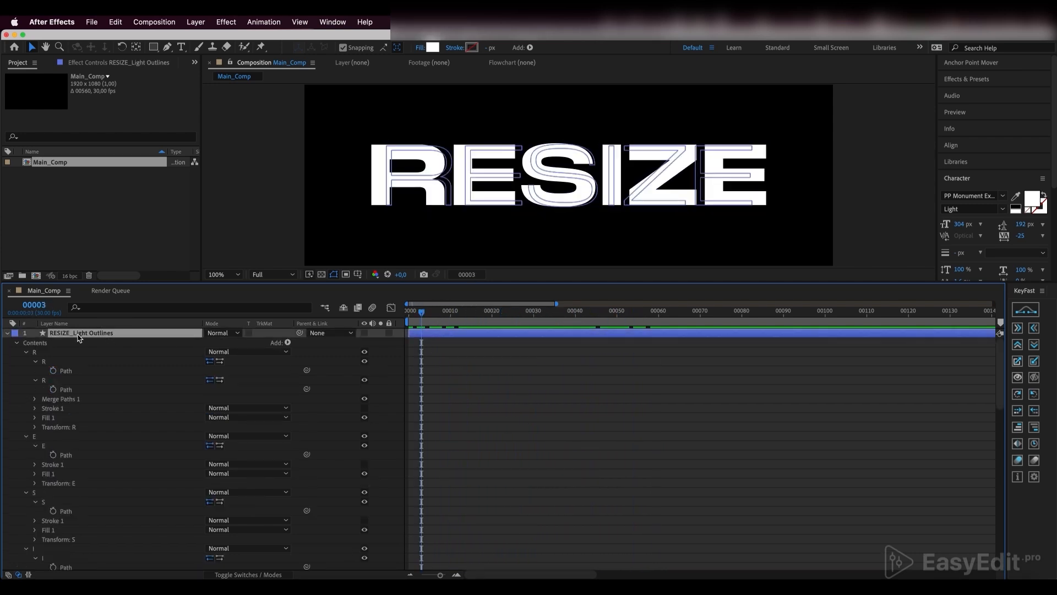
key(Delete)
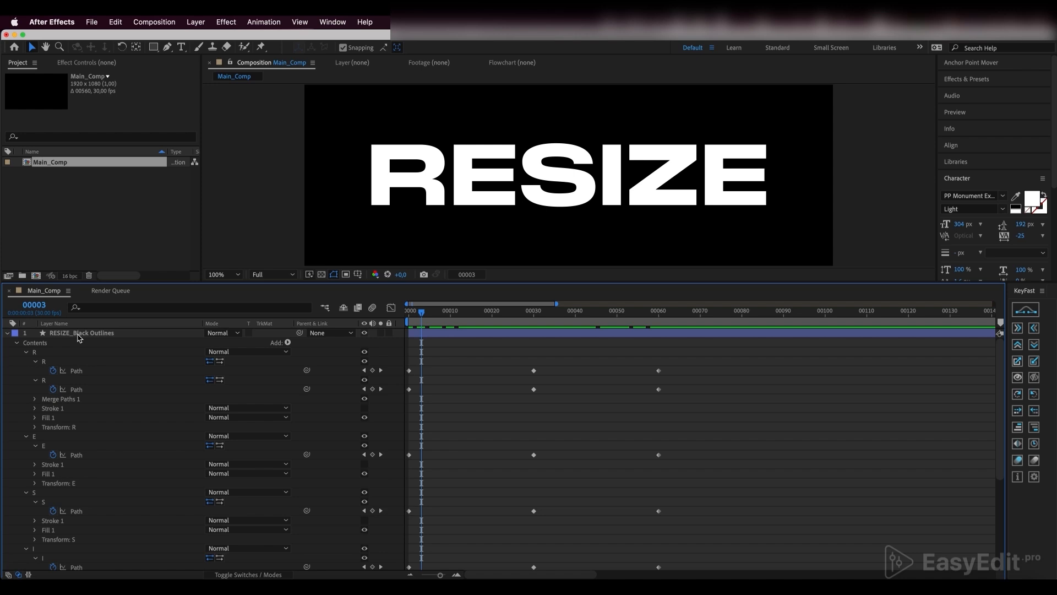
Expand the transform properties of the letter R group in RESIZE_Black Outlines and start keyframing its Scale at frame 0.
click(79, 334)
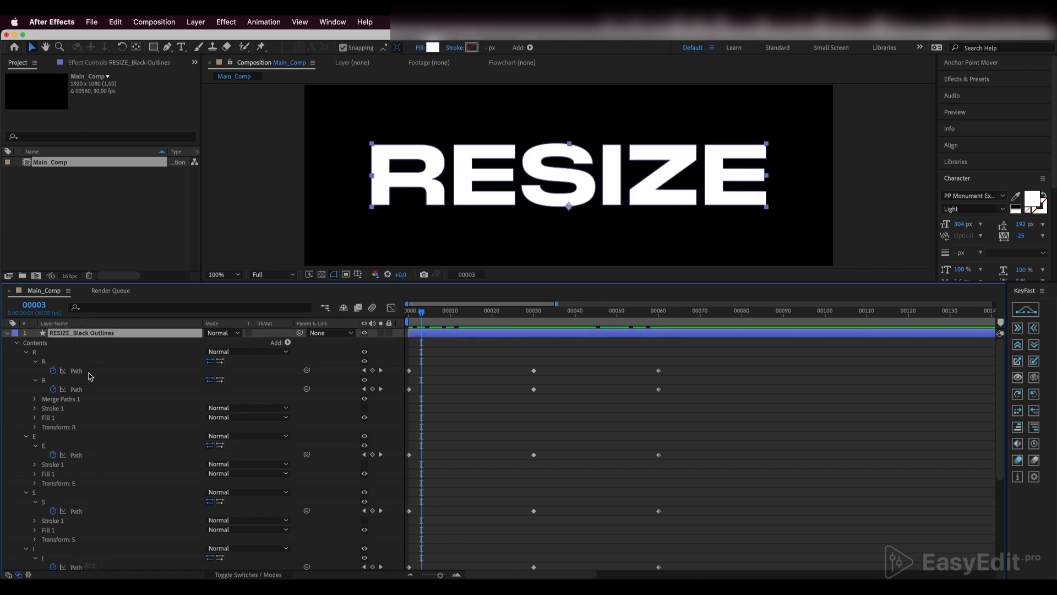
click(45, 362)
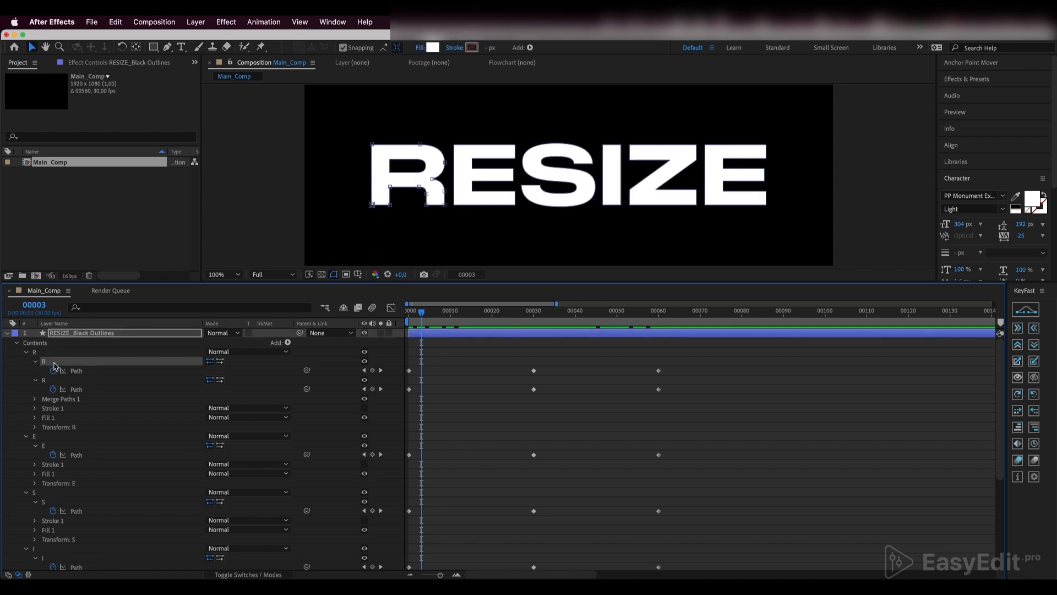
click(49, 428)
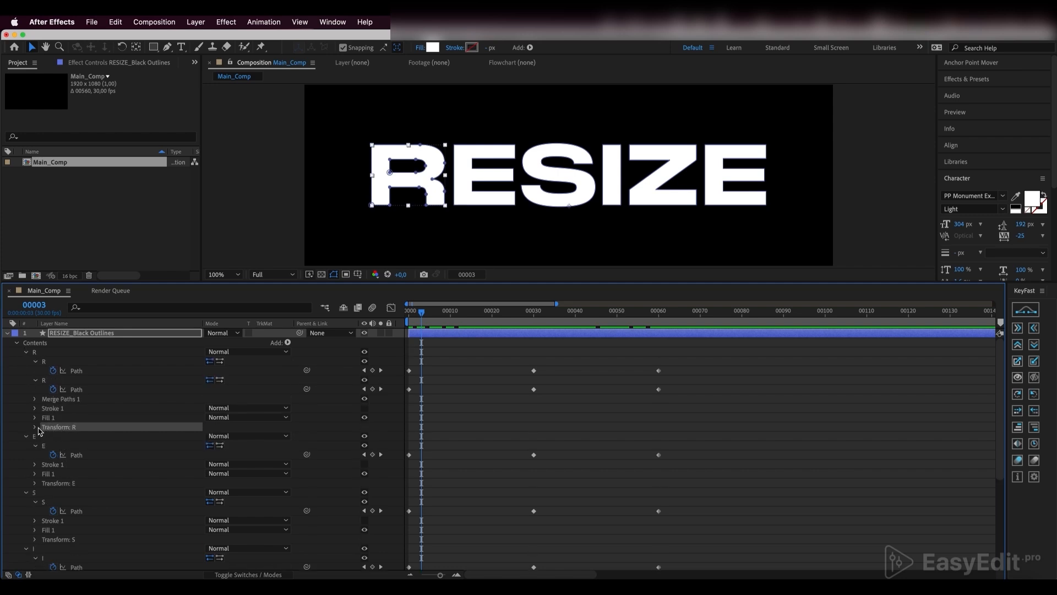
click(35, 428)
click(66, 456)
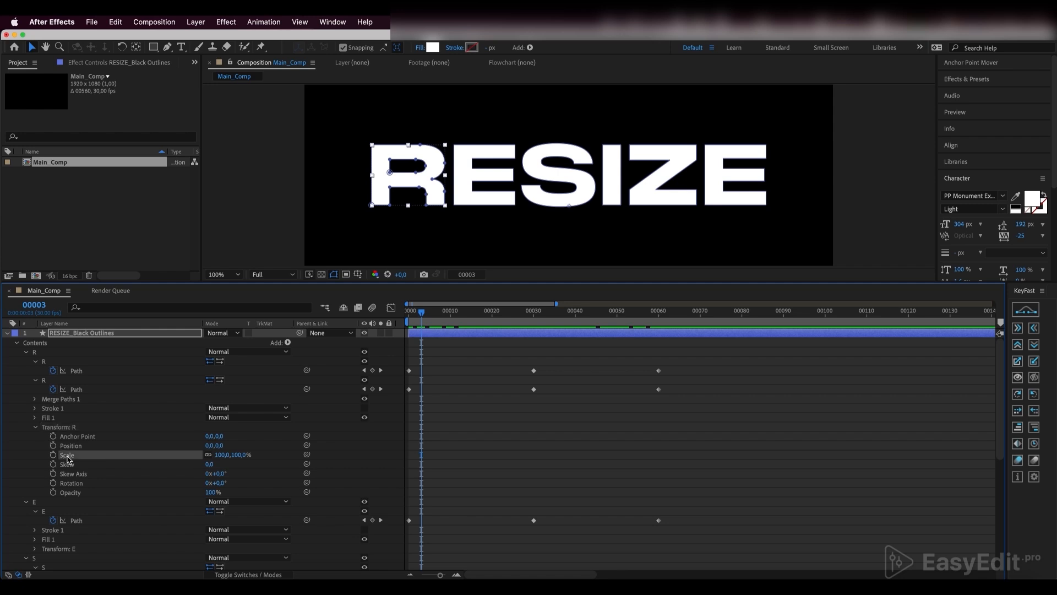
mouse_move(239, 455)
mouse_down()
mouse_move(266, 451)
mouse_move(230, 454)
mouse_move(255, 448)
mouse_move(243, 455)
mouse_move(255, 466)
mouse_up()
drag(421, 314, 409, 312)
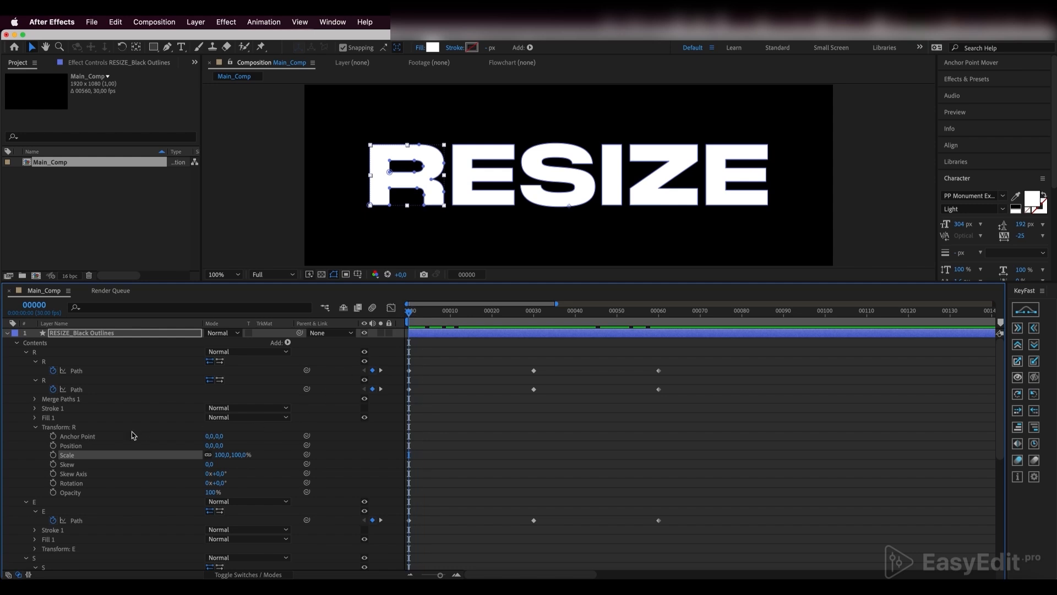
click(54, 455)
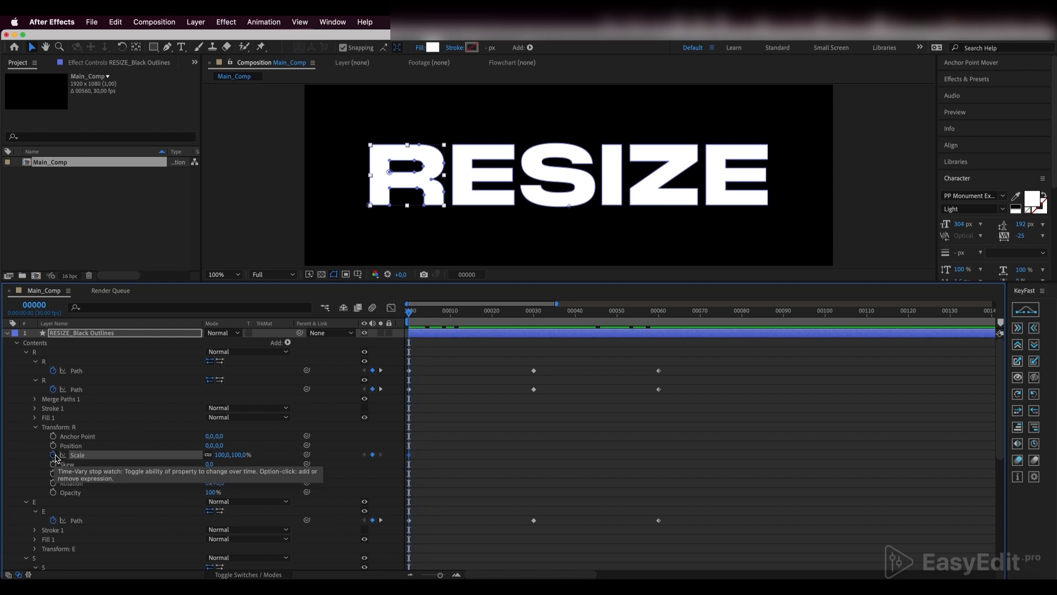
Set the letter R group's Scale to 120% at frame 30.
drag(440, 315, 533, 313)
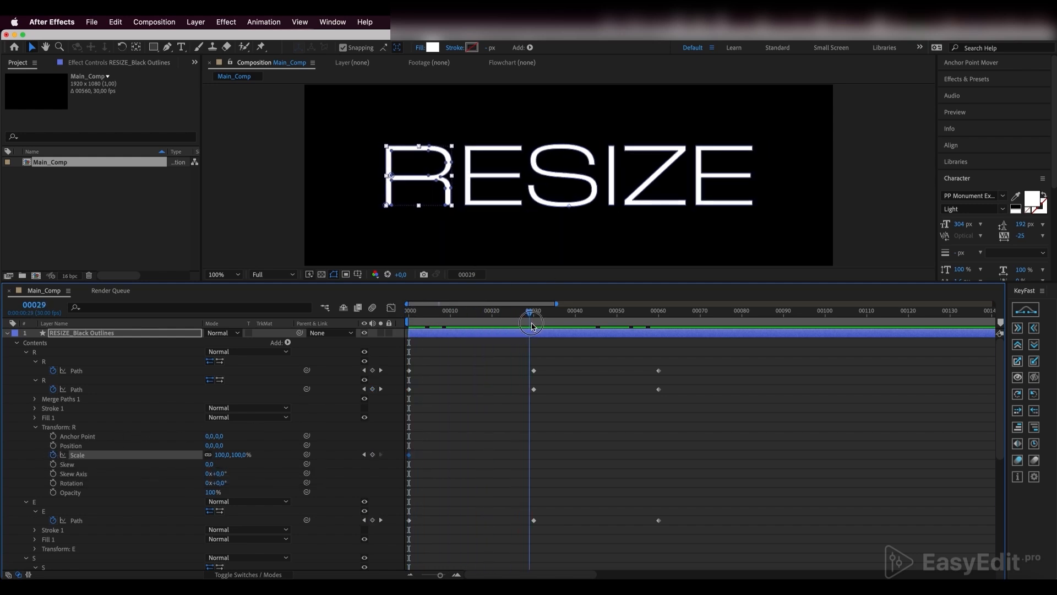
click(240, 454)
text(120)
key(Return)
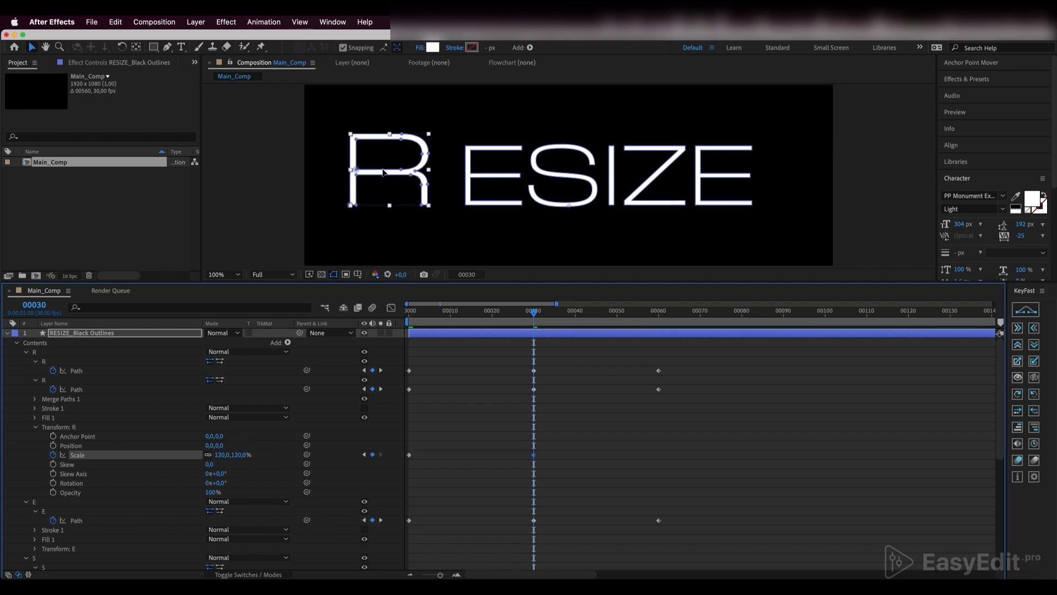
Copy the letter R group's frame 0 Scale keyframe to frame 60 and preview the scaling.
click(657, 313)
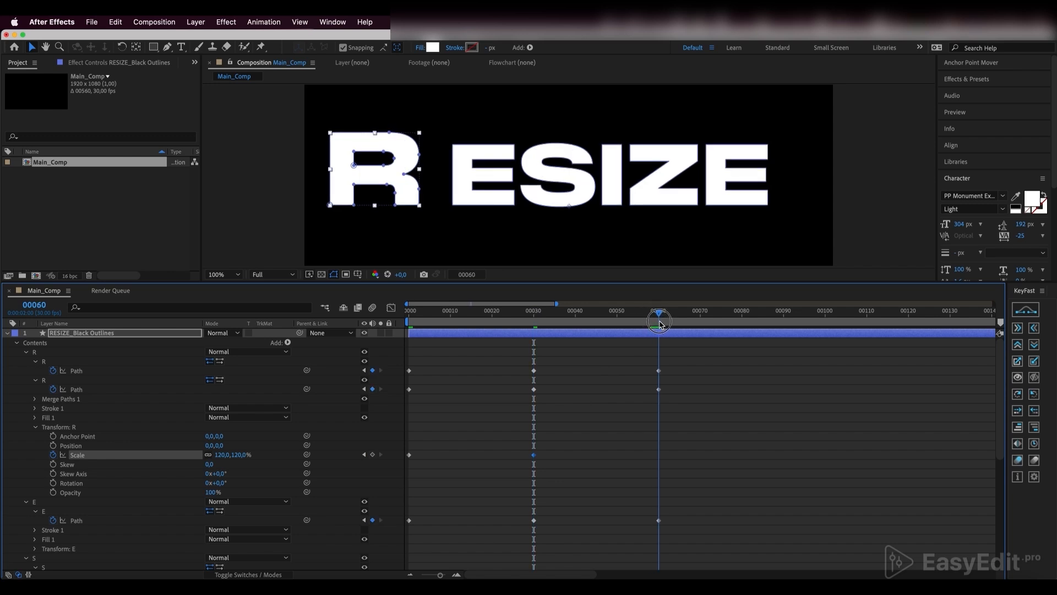
drag(440, 464, 405, 453)
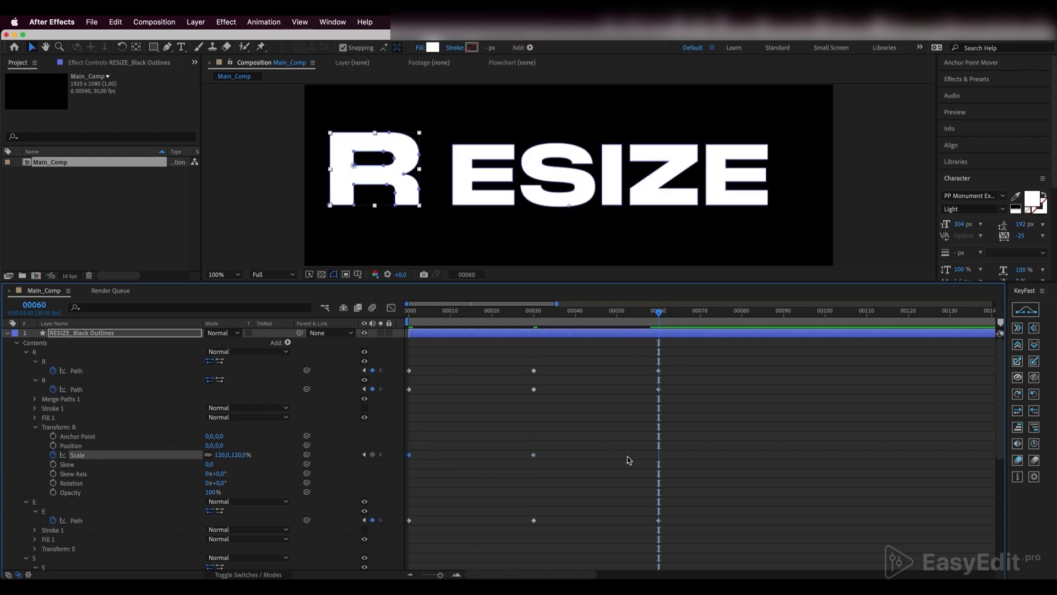
key(super+v)
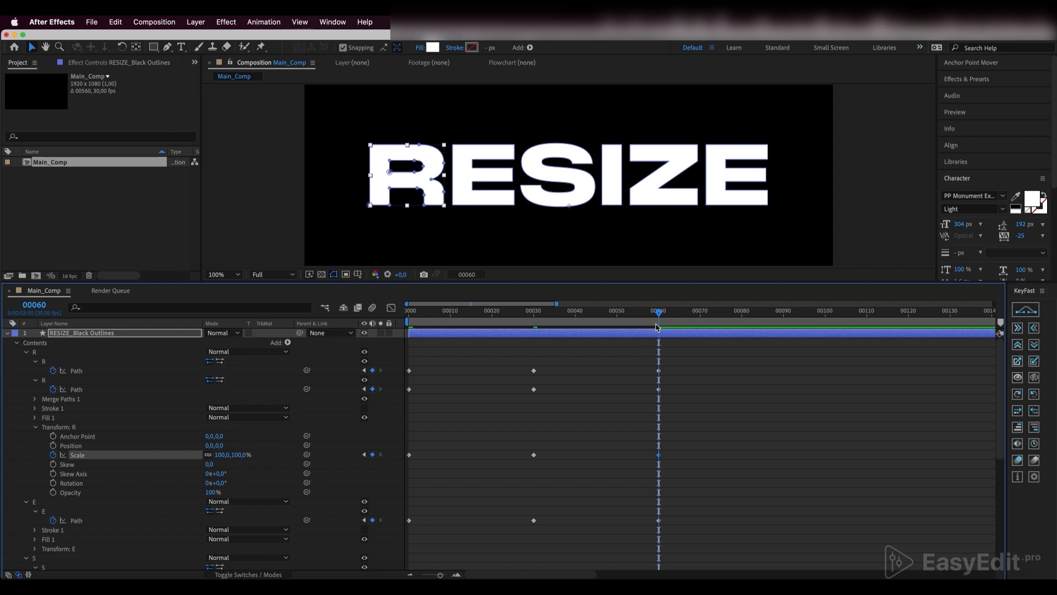
key(space)
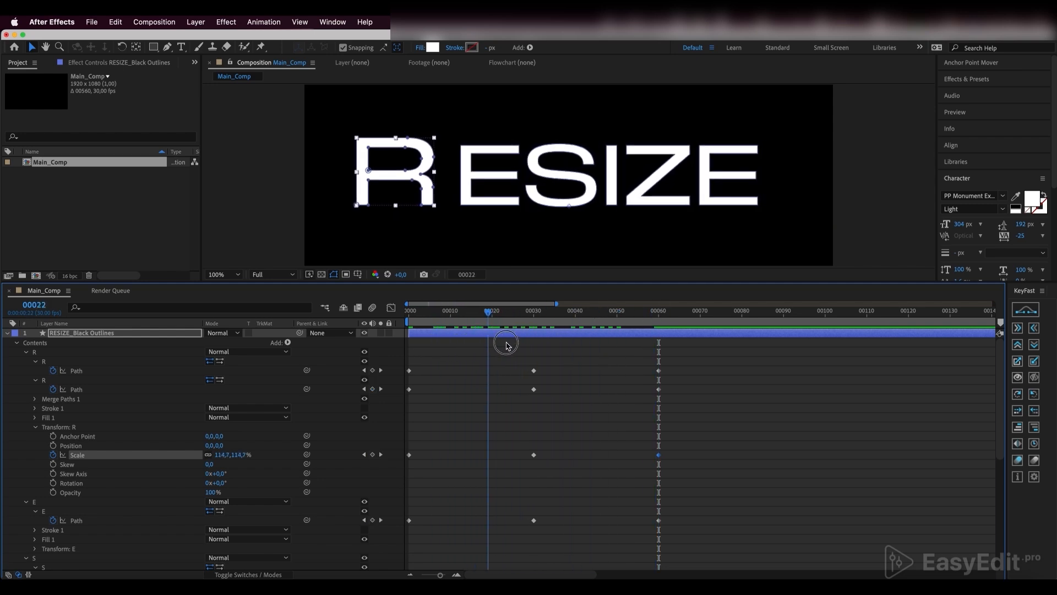
key(space)
Copy all Scale keyframes of the letter R group to the first letter E group's Scale, starting at frame 0.
scroll(113, 469, down, 1)
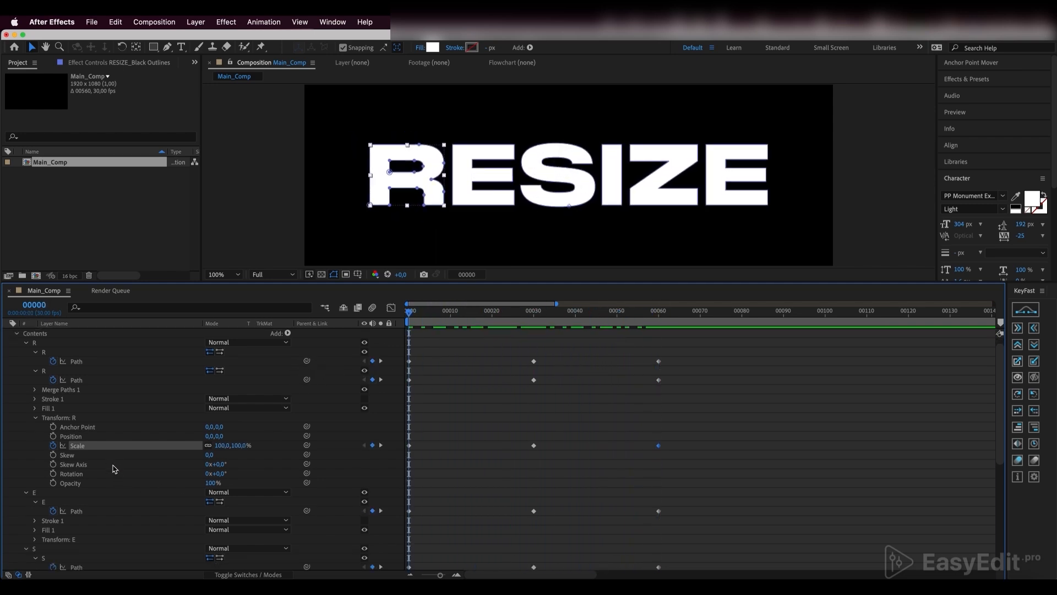
click(115, 447)
scroll(89, 449, down, 3)
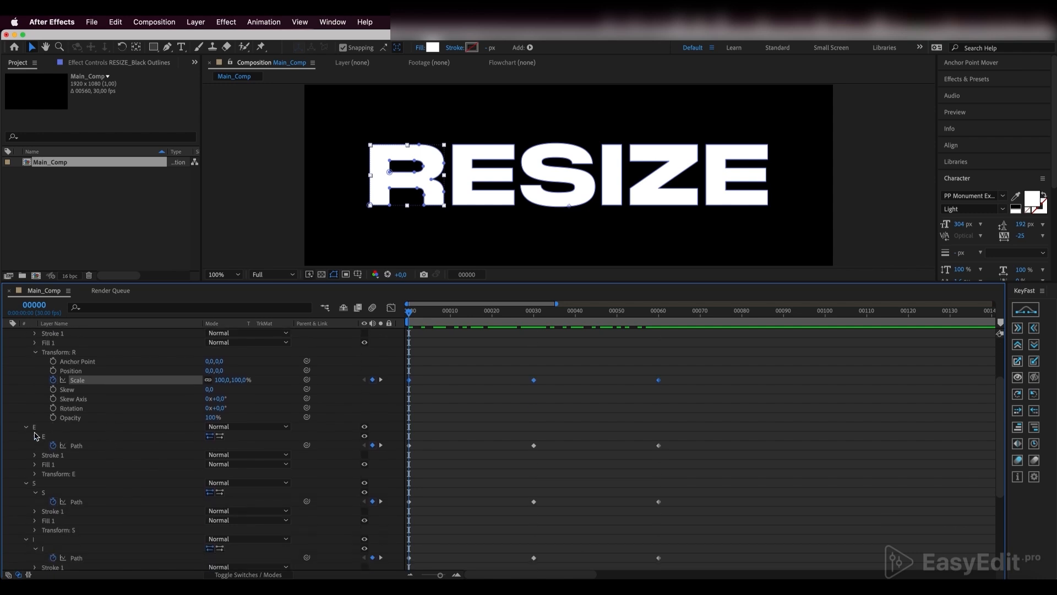
click(35, 428)
click(35, 474)
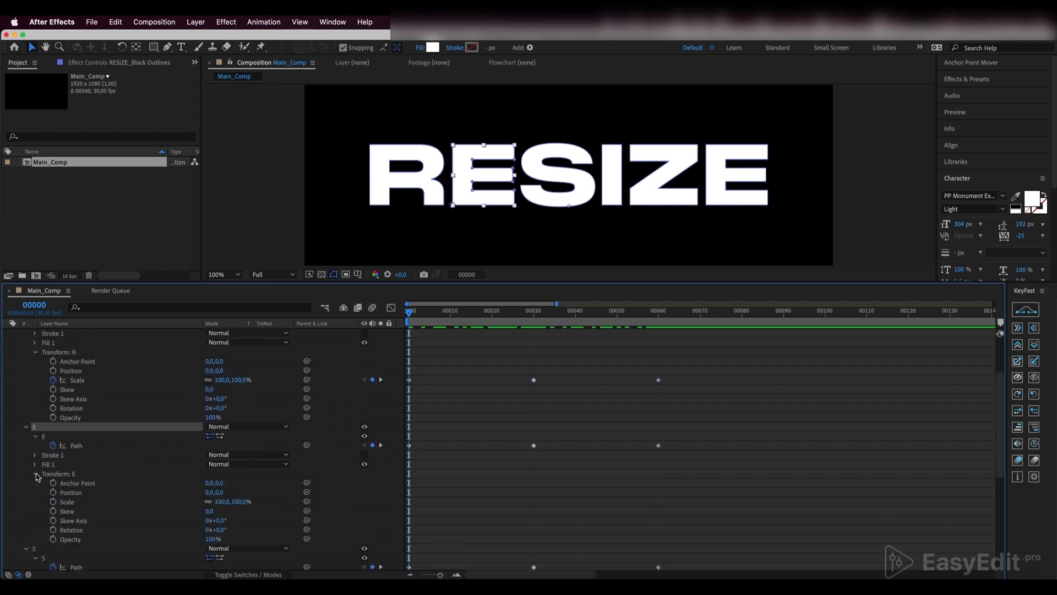
click(53, 501)
key(super+v)
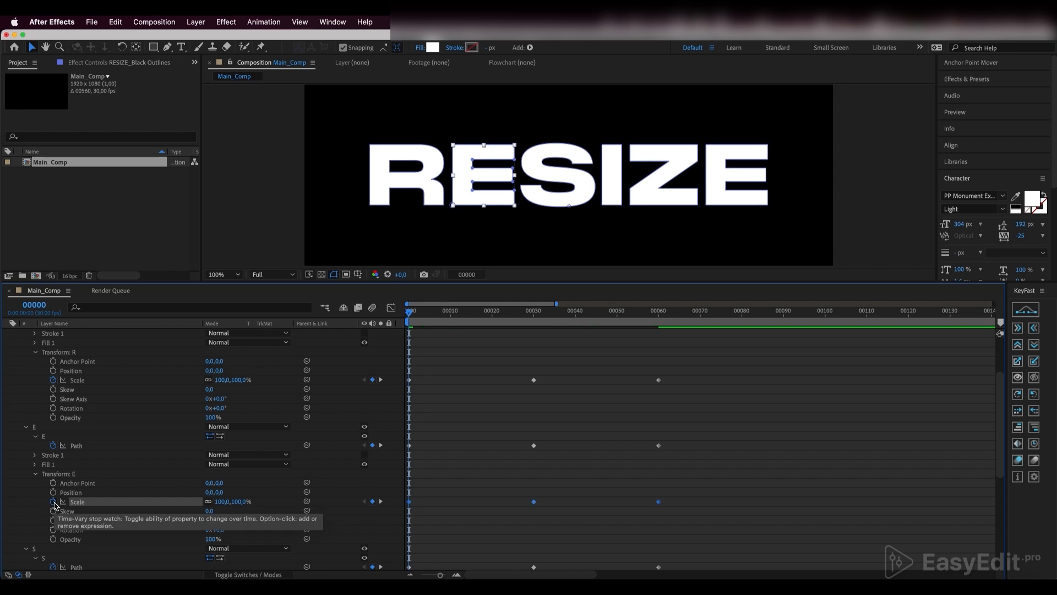
Expand the letter S group's transform properties and paste the copied Scale keyframes onto its Scale at frame 0.
scroll(51, 501, down, 3)
click(36, 464)
click(35, 510)
scroll(35, 507, down, 1)
click(52, 528)
key(super+v)
Expand the letter I group's transform properties and paste the copied Scale keyframes onto its Scale at frame 0.
scroll(51, 526, down, 4)
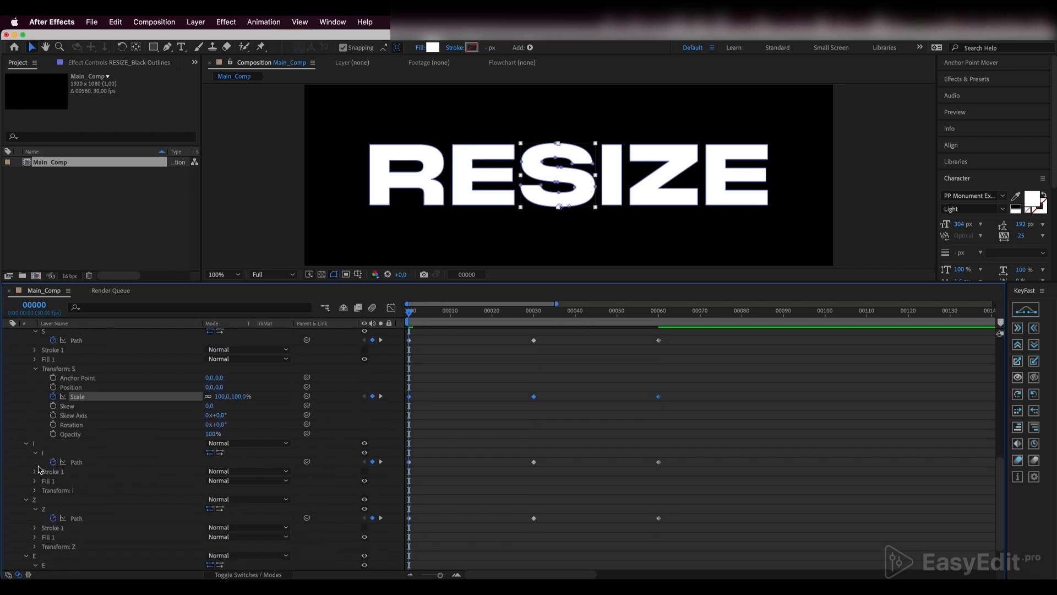
click(35, 444)
click(35, 489)
click(52, 518)
key(super+v)
Expand the letter Z group's transform properties and paste the copied Scale keyframes onto its Scale at frame 0.
scroll(52, 517, down, 4)
click(36, 497)
click(53, 526)
key(super+v)
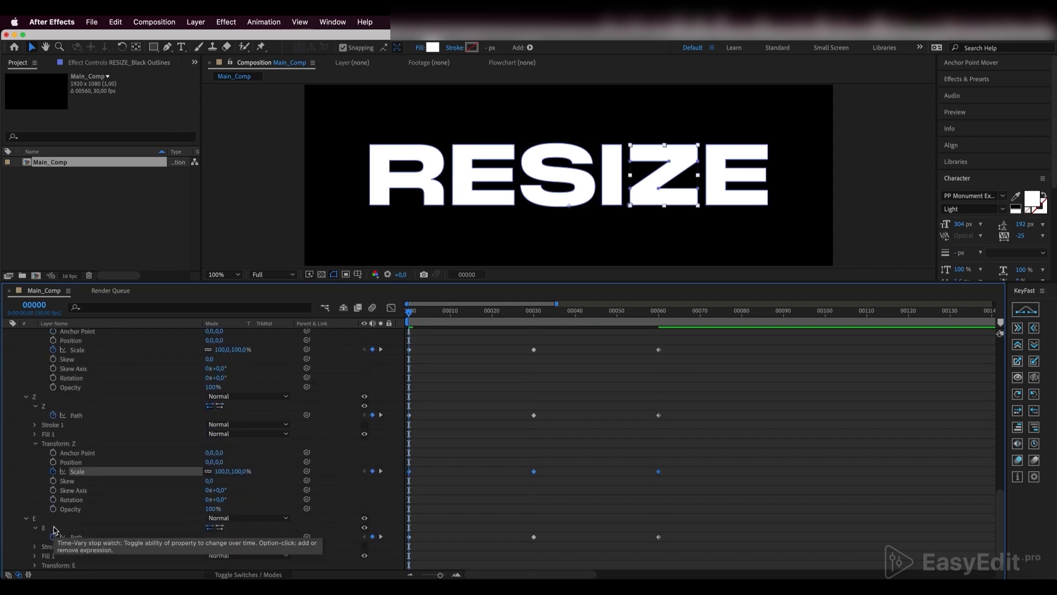
Expand the last letter E group's transform properties and paste the copied Scale keyframes onto its Scale at frame 0.
click(36, 555)
scroll(36, 556, down, 3)
click(53, 527)
key(super+v)
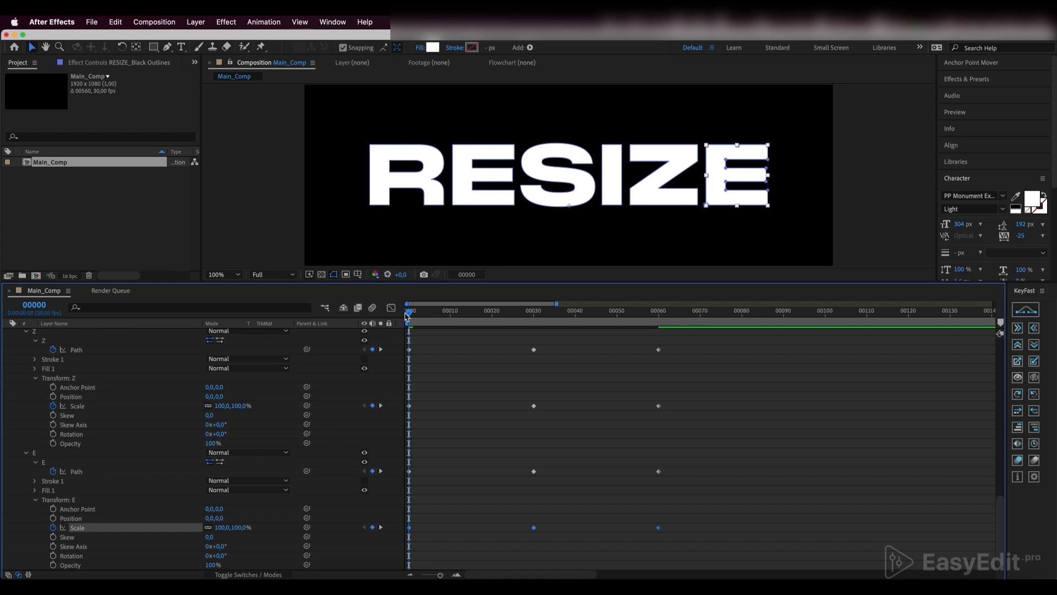
Scrub through the animation to check the combined weight and scale change of all letters.
click(424, 313)
drag(424, 313, 506, 317)
drag(584, 319, 448, 332)
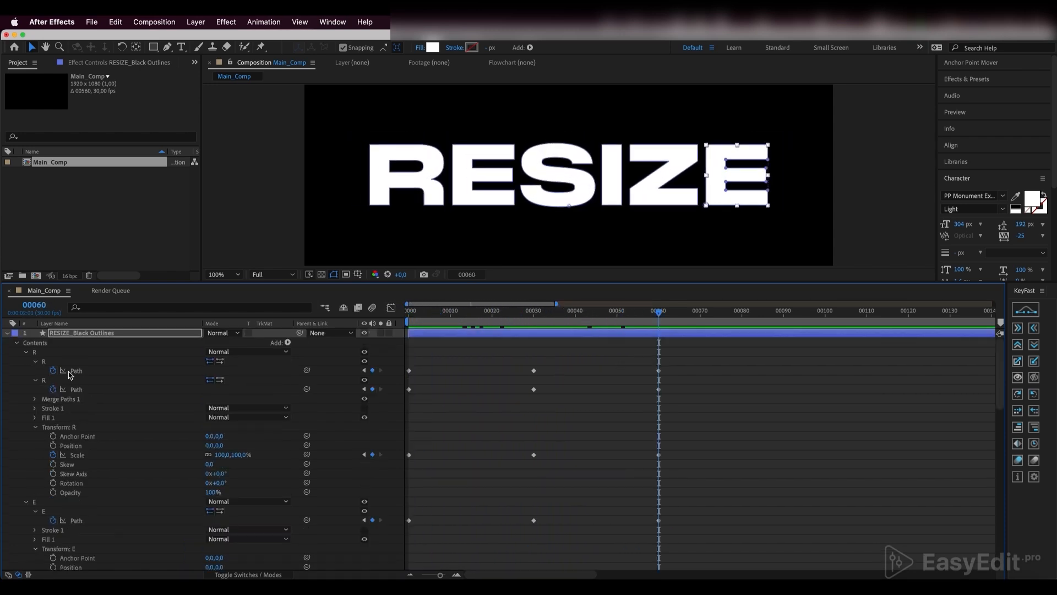
Copy the letter R's outer-outline Path keyframes at frames 30 and 60 and paste them at frames 90 and 150.
click(41, 352)
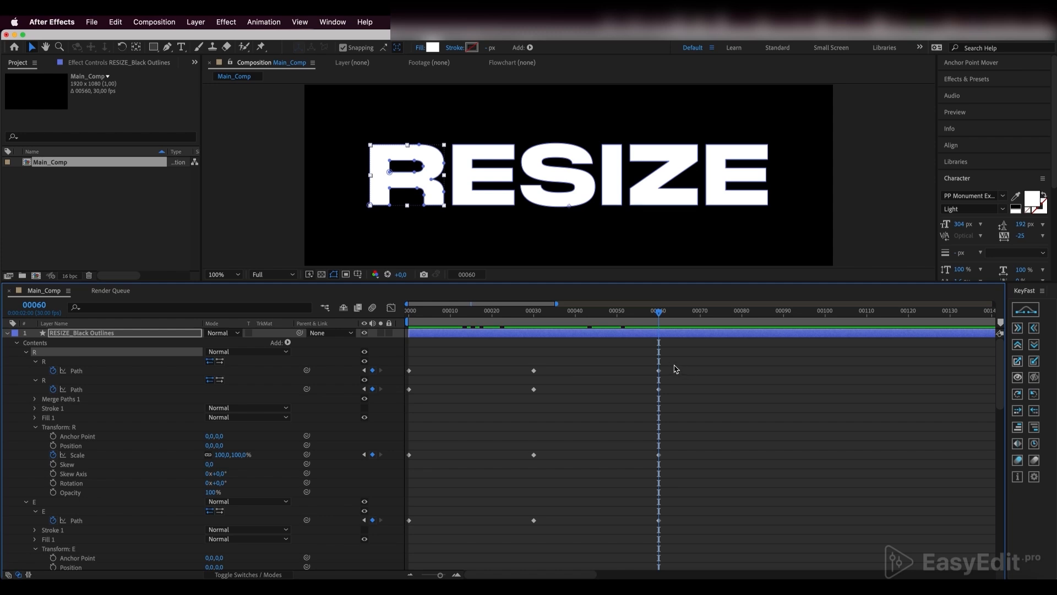
drag(677, 364, 527, 376)
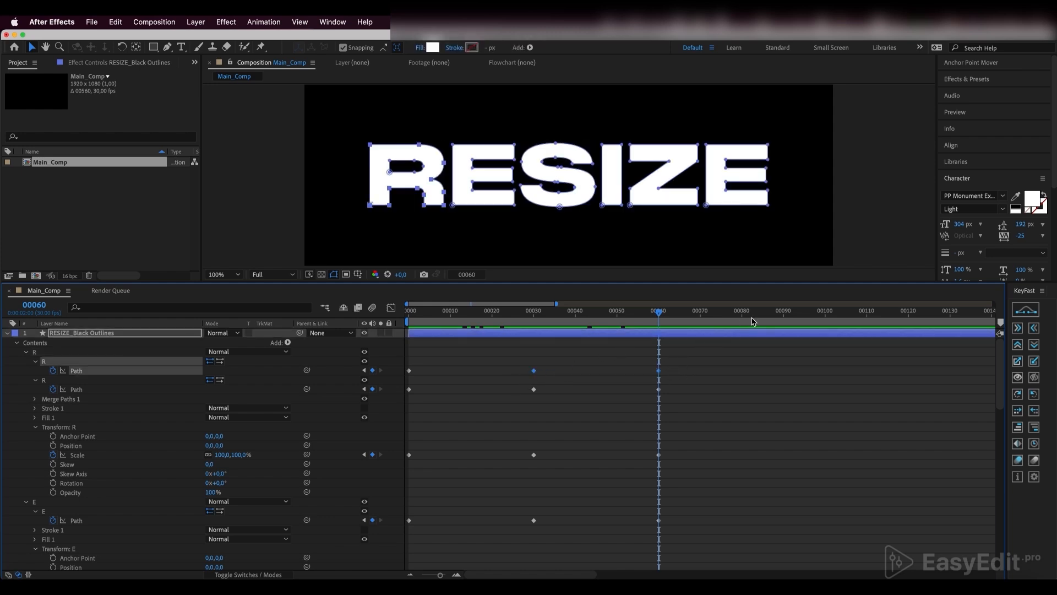
drag(752, 321, 784, 324)
key(cmd+v)
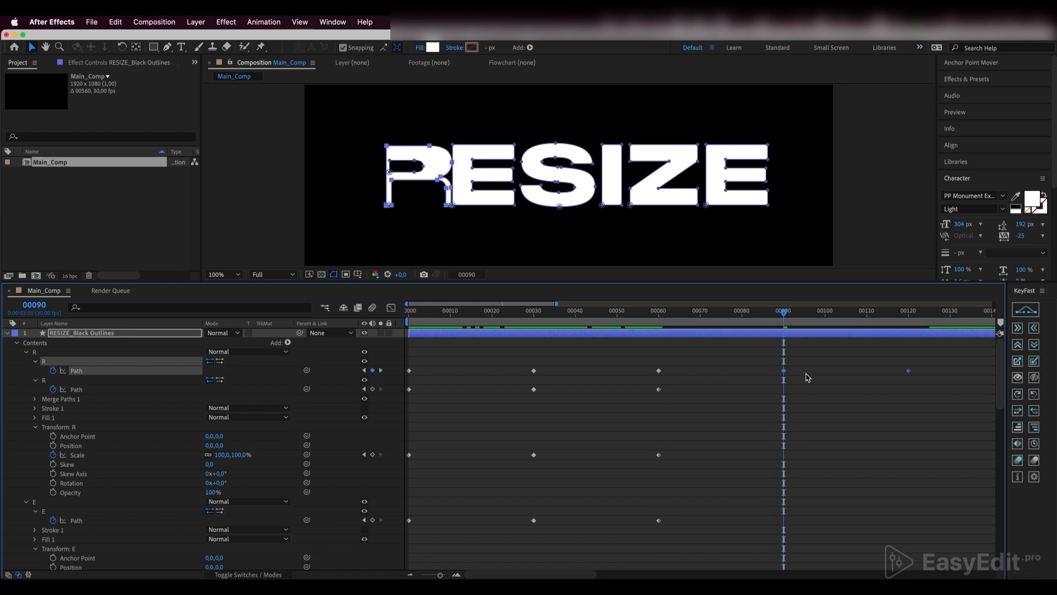
scroll(837, 373, right, 5)
scroll(837, 373, right, 4)
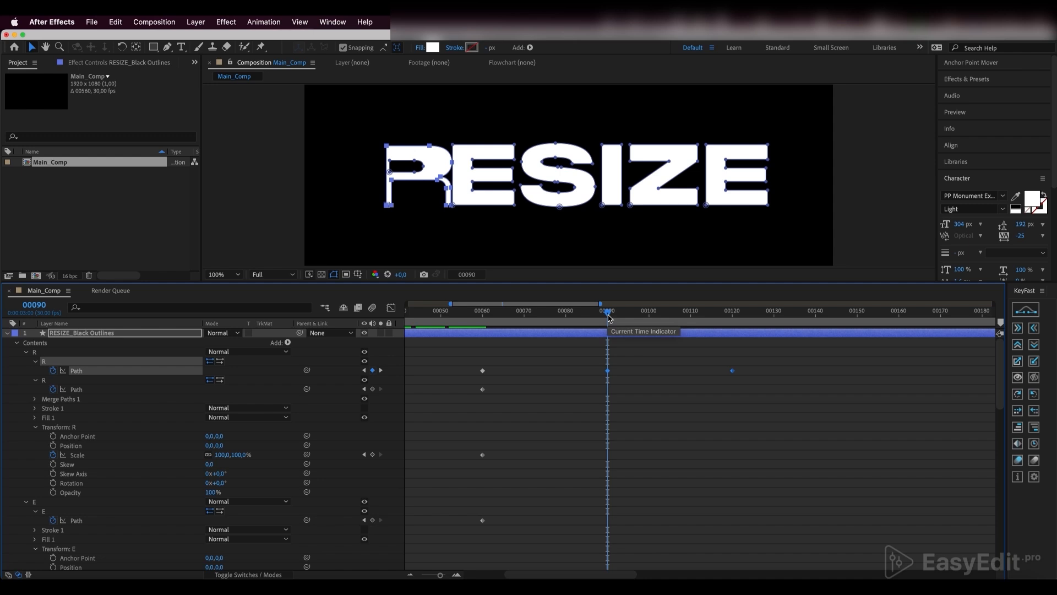
scroll(609, 318, left, 15)
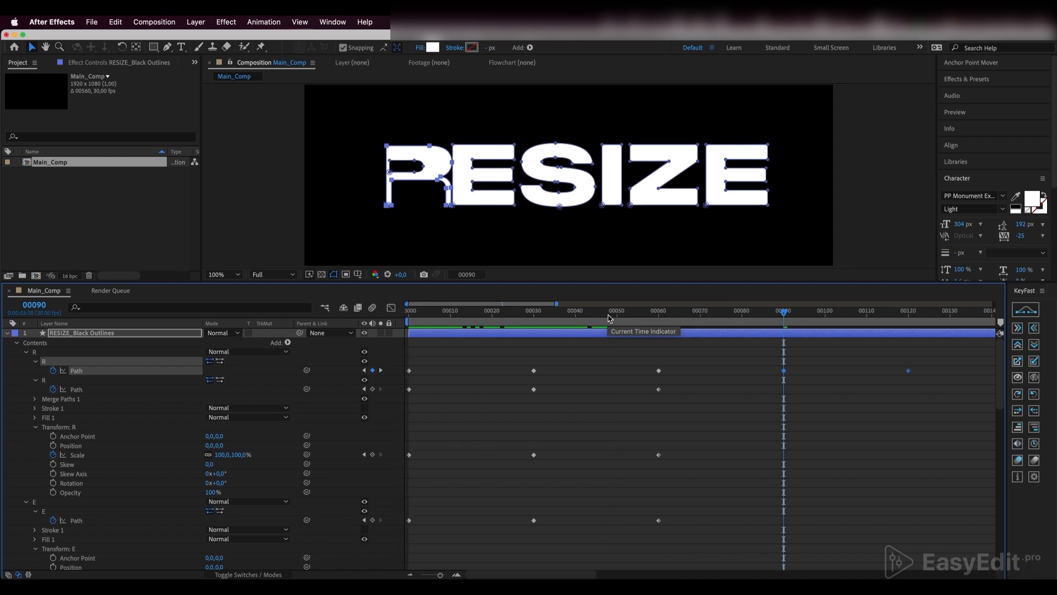
scroll(609, 319, right, 20)
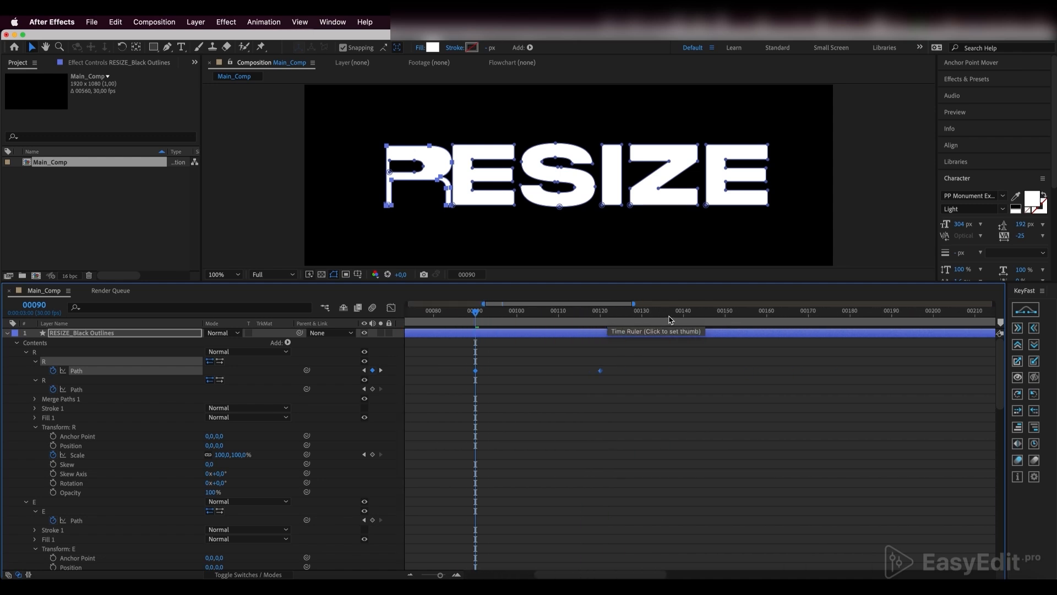
click(727, 318)
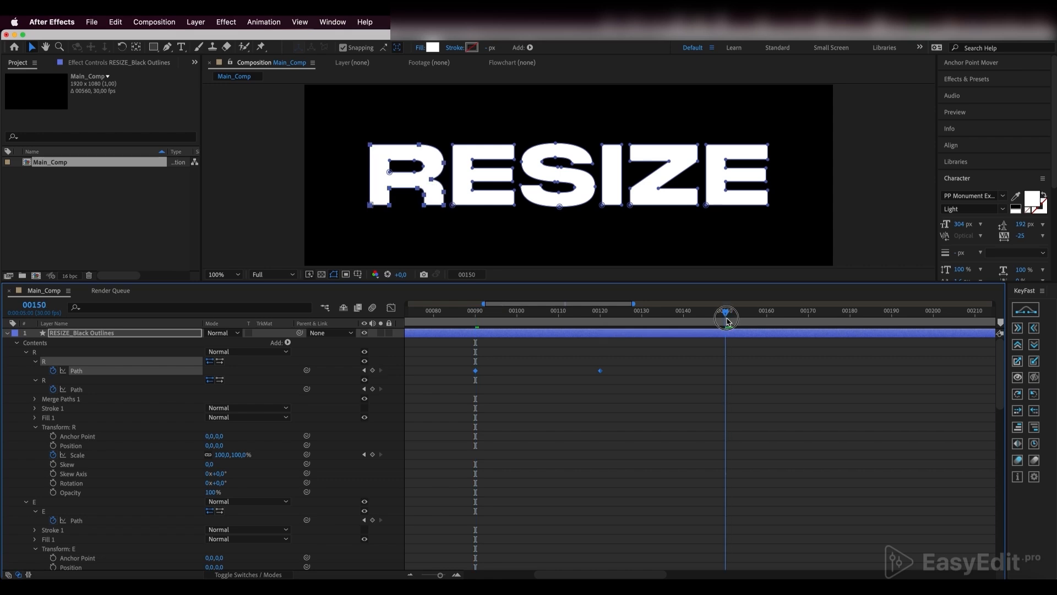
key(super+v)
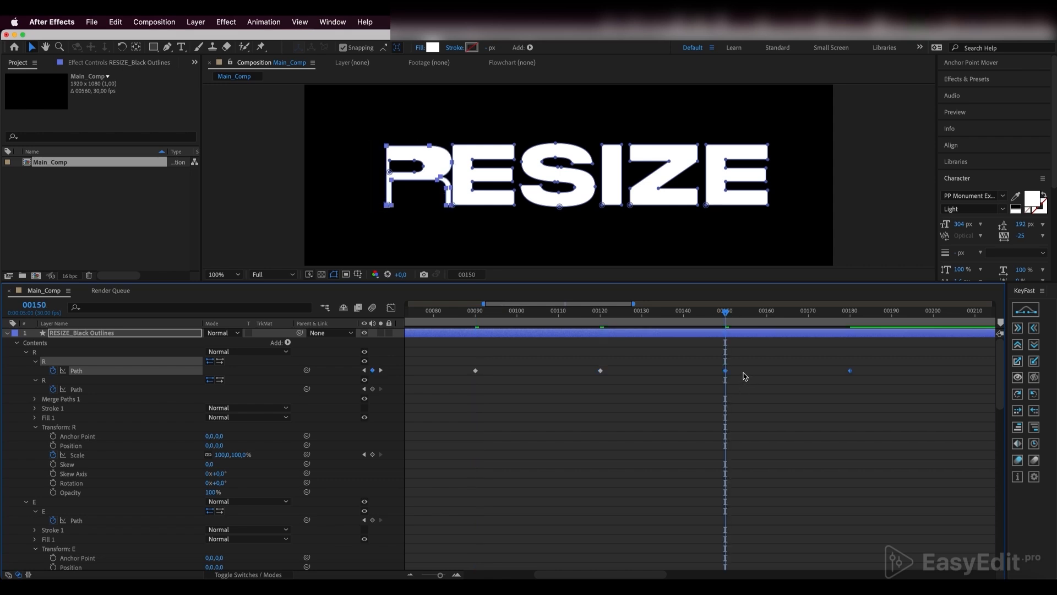
Copy the letter R's second Path keyframes at frames 30 and 60 and paste them at frames 90 and 150.
scroll(716, 383, left, 20)
drag(672, 382, 510, 408)
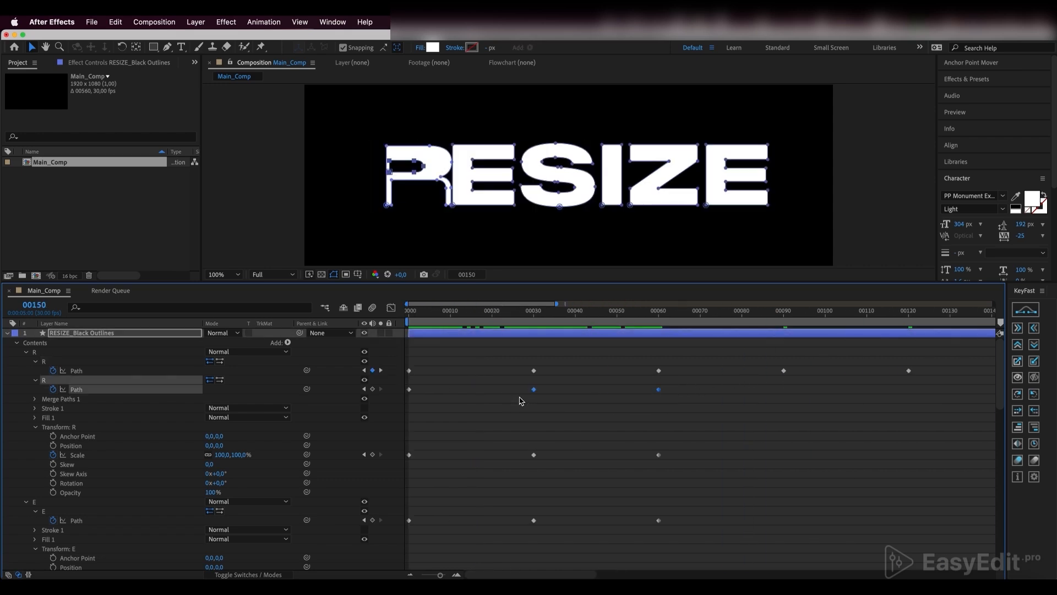
click(783, 311)
key(super+v)
scroll(834, 390, right, 20)
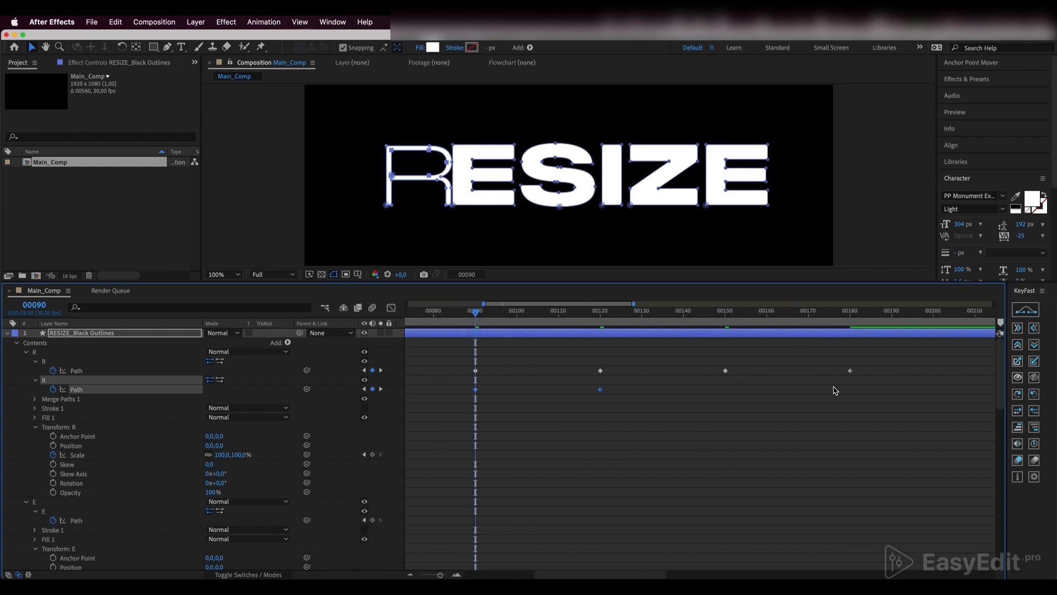
click(726, 312)
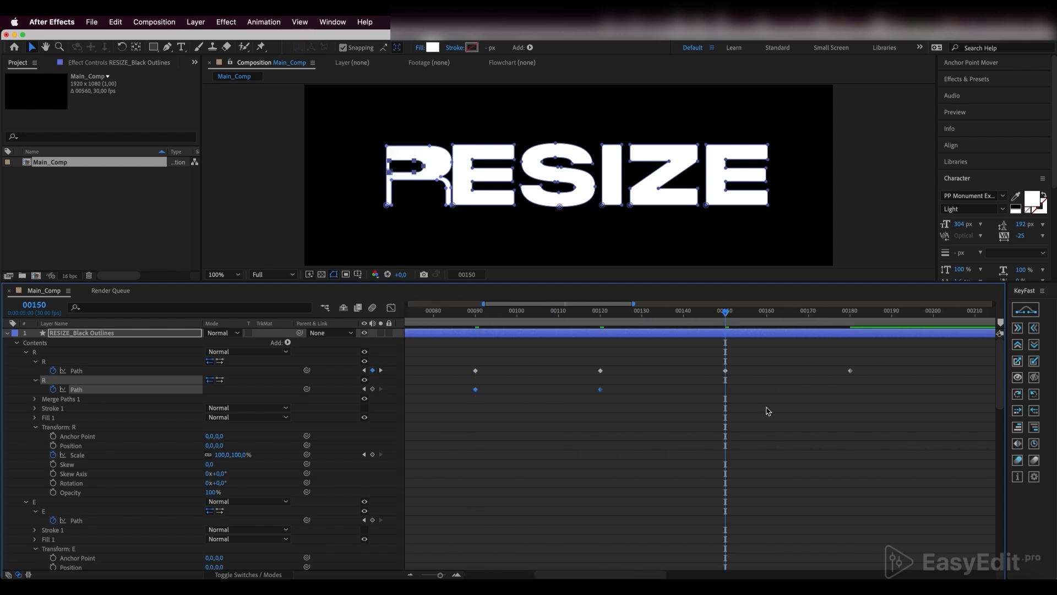
key(super+v)
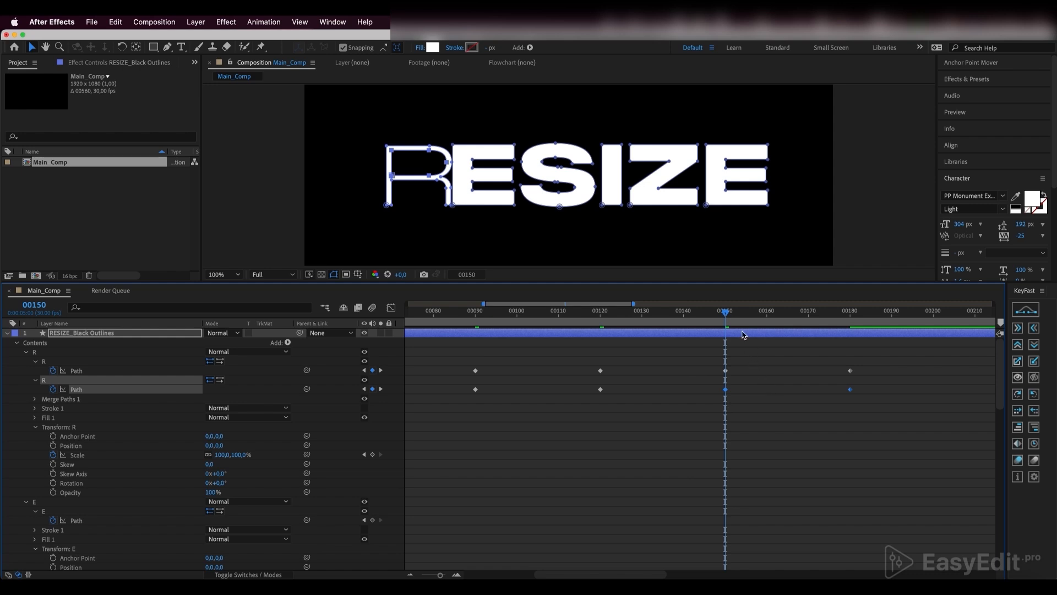
Copy the letter R's Scale keyframes at frames 30 and 60 and paste them at frames 90 and 150.
scroll(730, 314, left, 20)
drag(738, 313, 390, 374)
drag(682, 445, 490, 472)
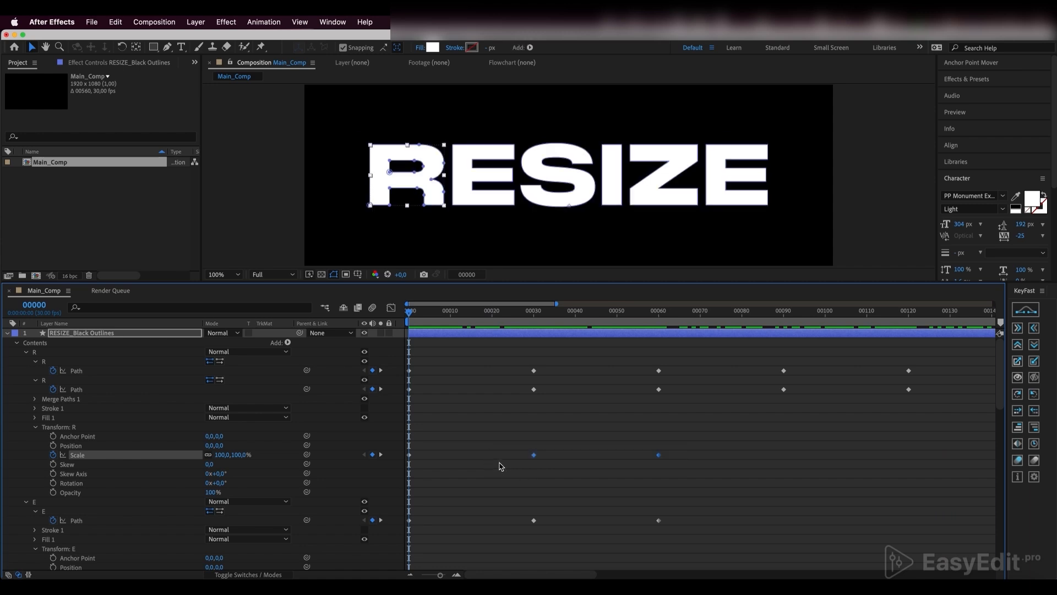
click(784, 318)
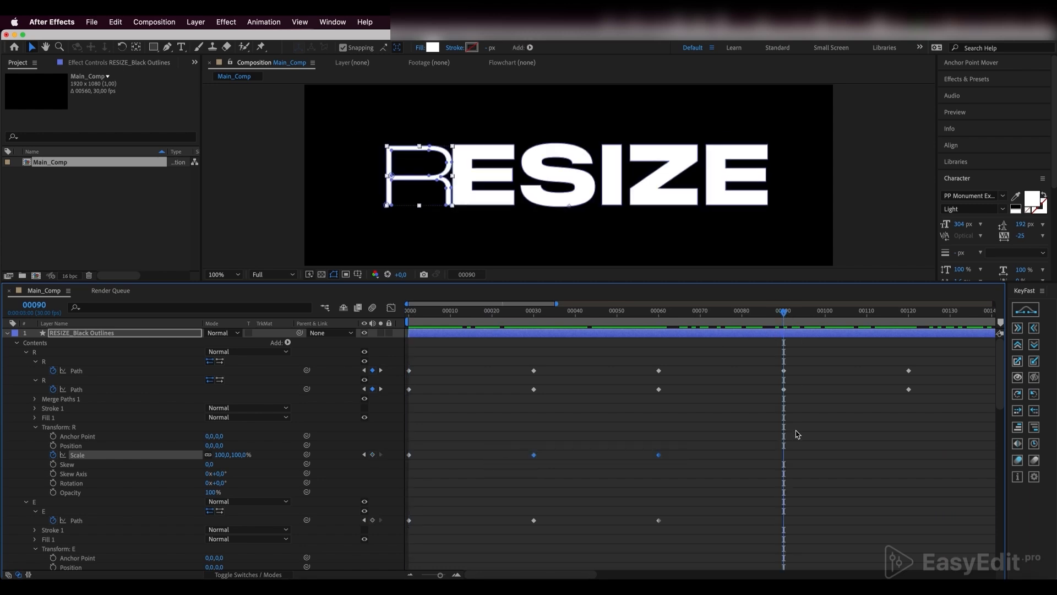
key(super+v)
scroll(832, 427, right, 5)
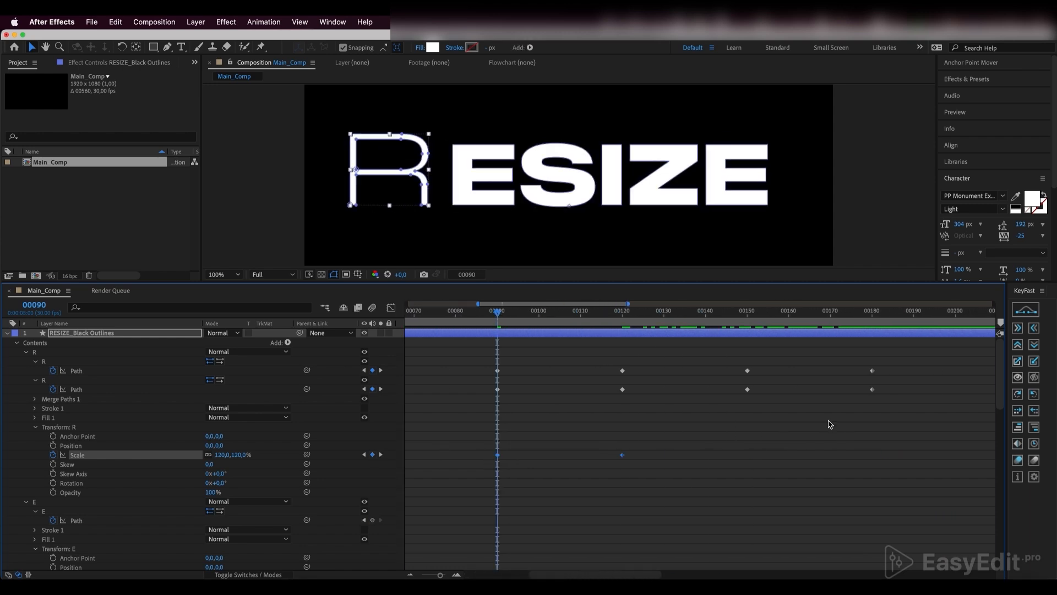
click(746, 312)
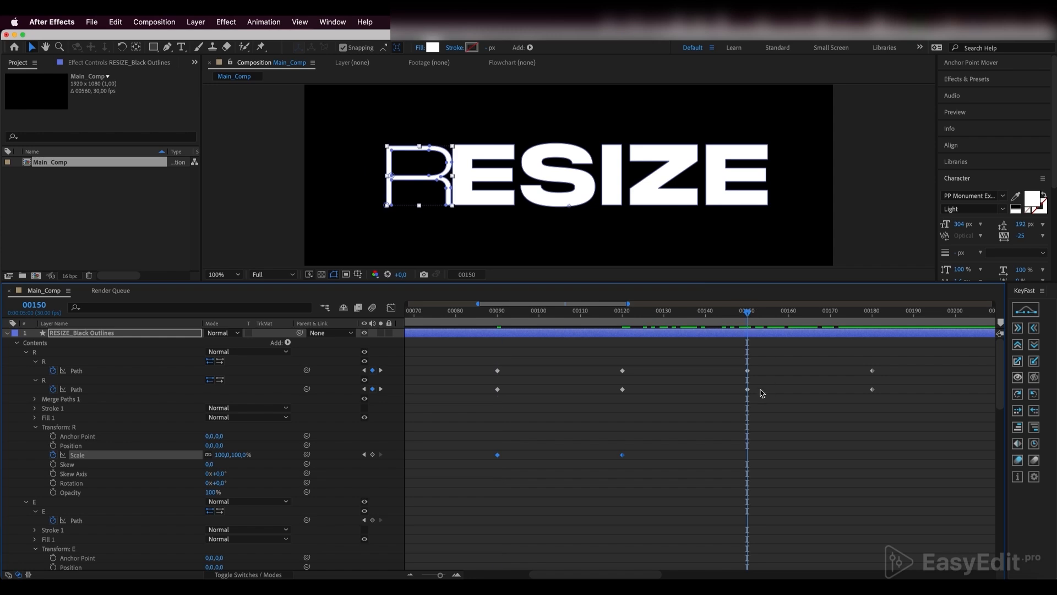
key(super+v)
Copy the first letter E's Path keyframes at frames 30 and 60 and paste them at frames 90 and 150.
scroll(747, 437, left, 5)
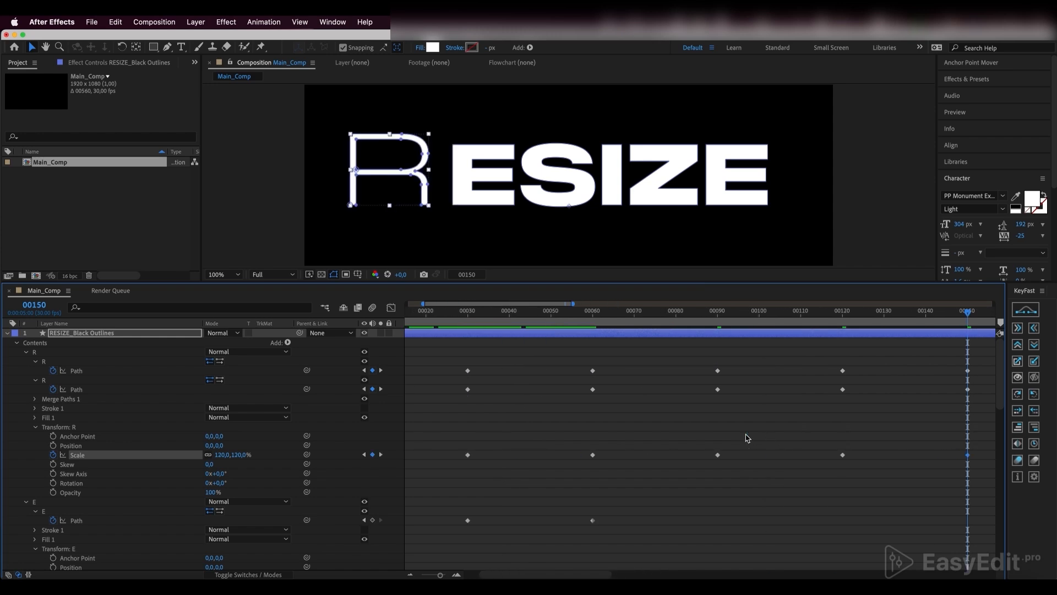
drag(666, 510, 522, 533)
click(783, 312)
key(super+v)
scroll(750, 524, right, 5)
click(748, 312)
key(super+v)
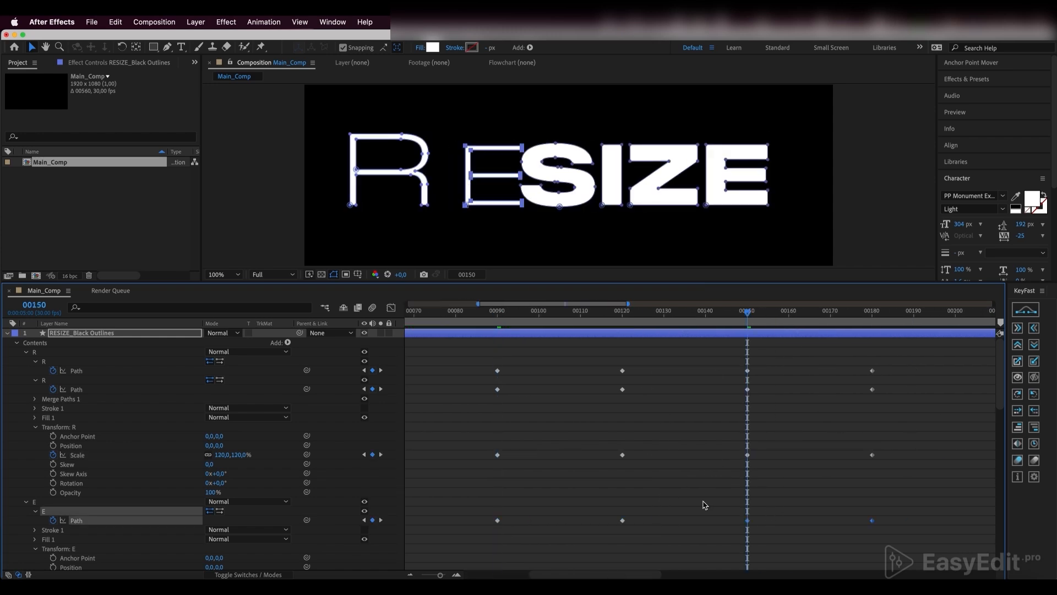
Copy the first letter E's Scale keyframes at frames 30 and 60 and paste them at frames 90 and 150.
scroll(703, 505, down, 3)
drag(667, 474, 531, 491)
click(790, 312)
key(super+v)
Copy the letter S's Path keyframes at frames 30 and 60 and paste them at frames 90 and 150.
scroll(788, 477, down, 4)
drag(666, 435, 526, 453)
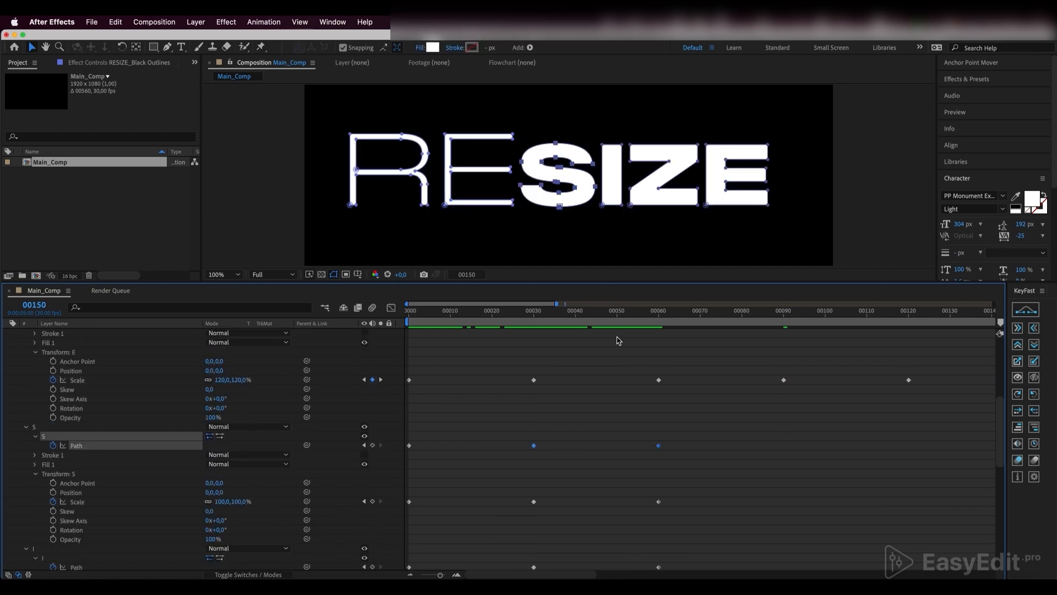
click(784, 313)
key(super+v)
click(791, 312)
key(super+v)
Copy the letter S's Scale keyframes at frames 30 and 60 and paste them at frames 90 and 150.
click(783, 315)
drag(670, 477, 526, 490)
key(super+v)
scroll(814, 482, right, 4)
click(878, 312)
key(super+v)
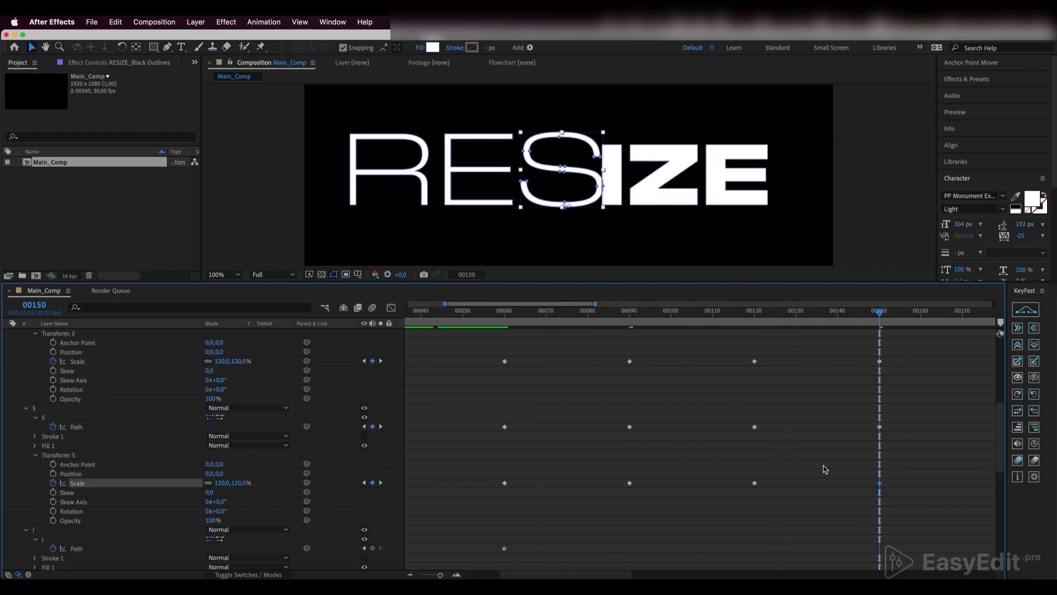
Copy the letter I's Path keyframes at frames 30 and 60 and paste them at frames 90 and 150.
scroll(823, 467, left, 4)
scroll(824, 467, down, 3)
drag(680, 473, 526, 488)
key(super+v)
Copy the letter I's Scale keyframes at frames 30 and 60 and paste them at frames 90 and 150.
scroll(652, 425, down, 3)
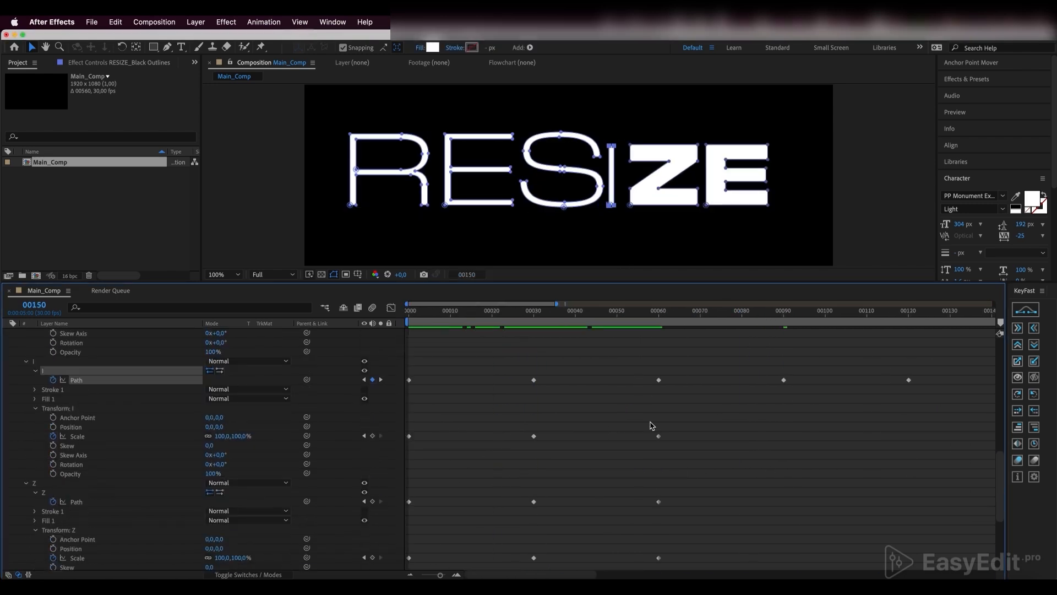
drag(669, 424, 526, 446)
click(784, 312)
key(super+v)
scroll(802, 453, right, 4)
click(703, 312)
Copy the letter Z's Path keyframes at frames 30 and 60 and paste them at frames 90 and 150.
drag(682, 427, 526, 441)
click(784, 314)
key(super+v)
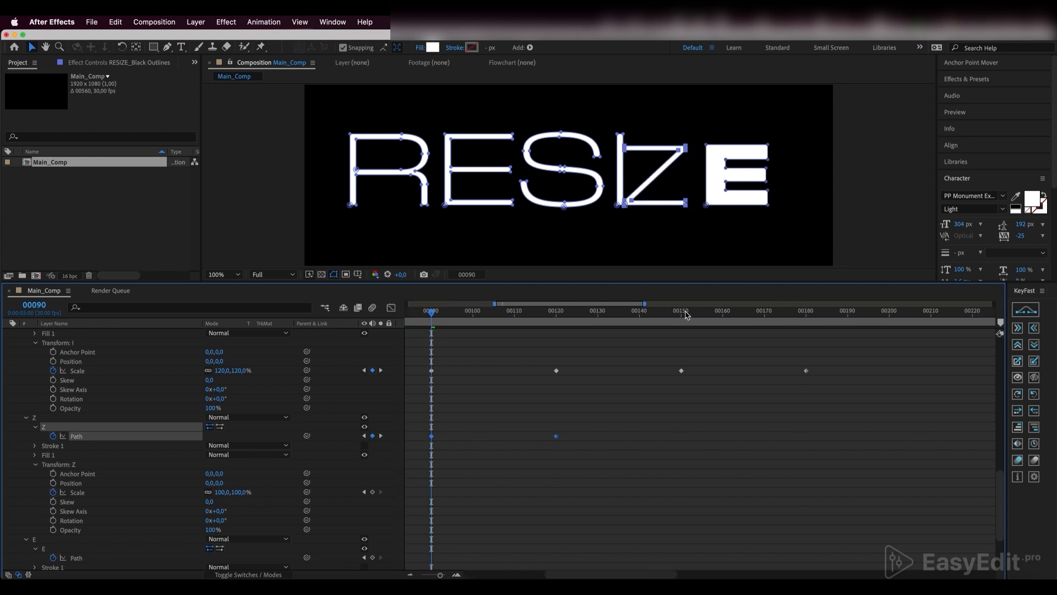
click(684, 315)
key(super+v)
Copy the letter Z's Scale keyframes at frames 30 and 60 and paste them at frames 90 and 150.
drag(675, 394, 526, 407)
click(784, 314)
key(super+v)
click(923, 313)
key(super+v)
Copy the last letter E's Path keyframes at frames 30 and 60 and paste them at frames 90 and 150.
drag(674, 450, 526, 467)
click(783, 314)
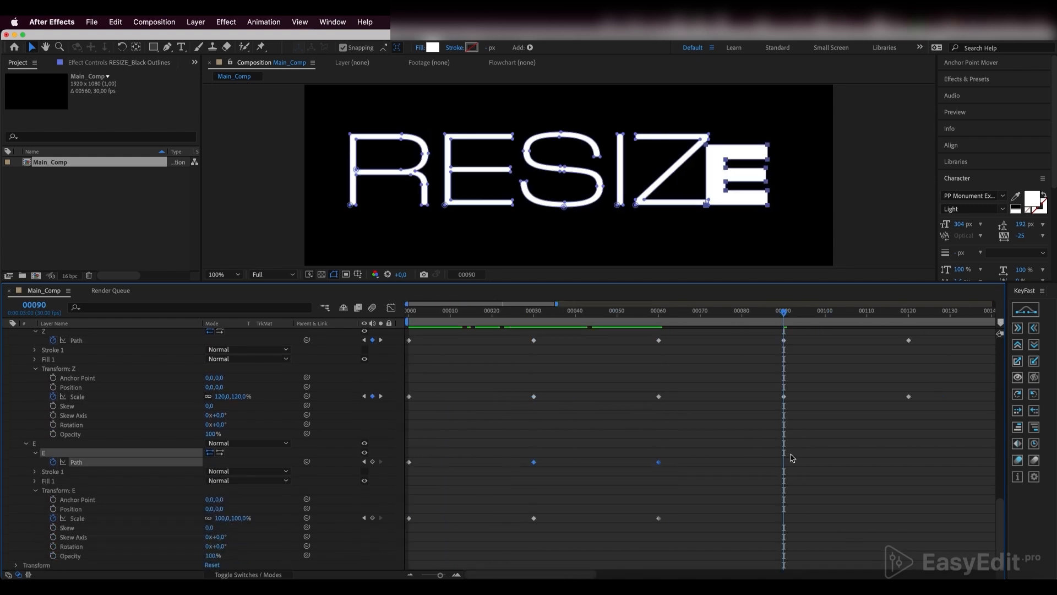
key(super+v)
click(791, 313)
key(super+v)
Copy the last letter E's Scale keyframes at frames 30 and 60 and paste them at frames 90 and 150.
drag(675, 513, 525, 536)
click(785, 315)
key(super+v)
scroll(716, 315, right, 5)
click(618, 316)
key(super+v)
Play the animation from frame 0 to check the repeated weight and scale changes.
scroll(572, 322, left, 5)
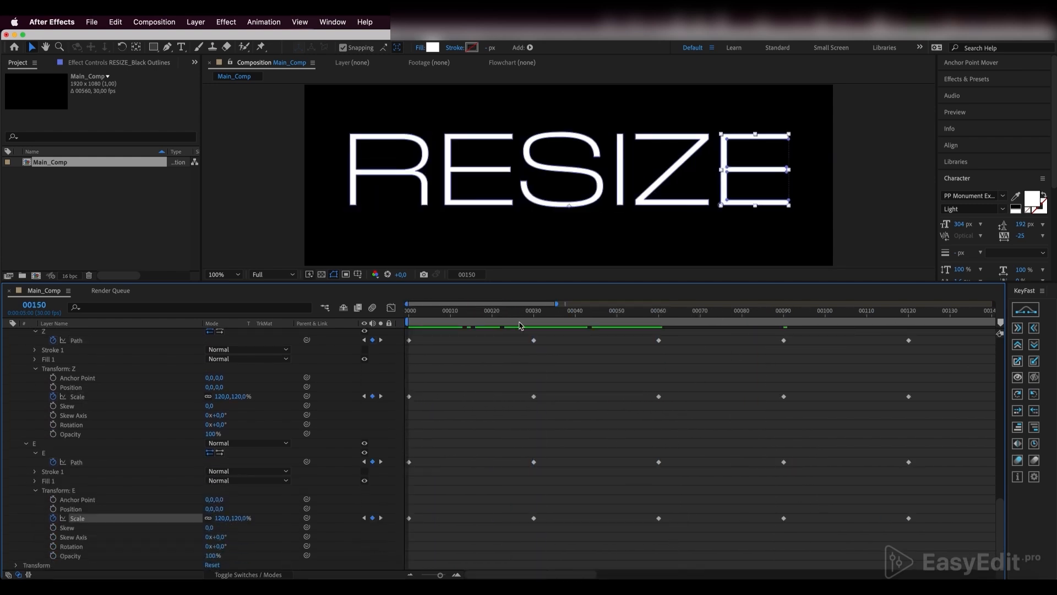
drag(514, 316, 404, 359)
key(space)
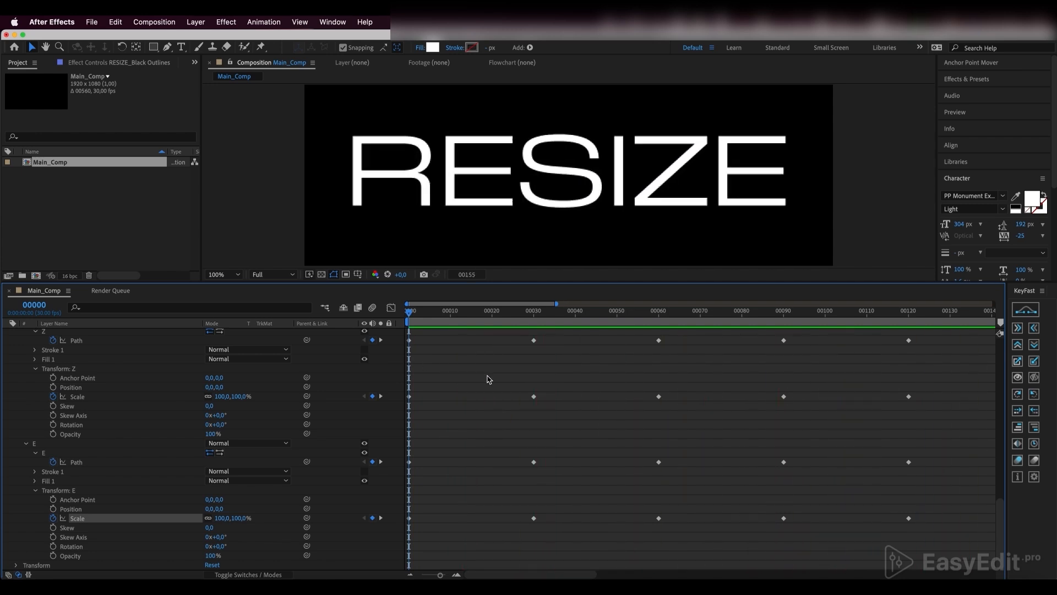
key(space)
click(628, 443)
Maximize the timeline, select all Path and Scale keyframes of every letter from frame 0 to 180, and apply Easy Ease.
scroll(628, 443, left, 5)
scroll(629, 443, up, 3)
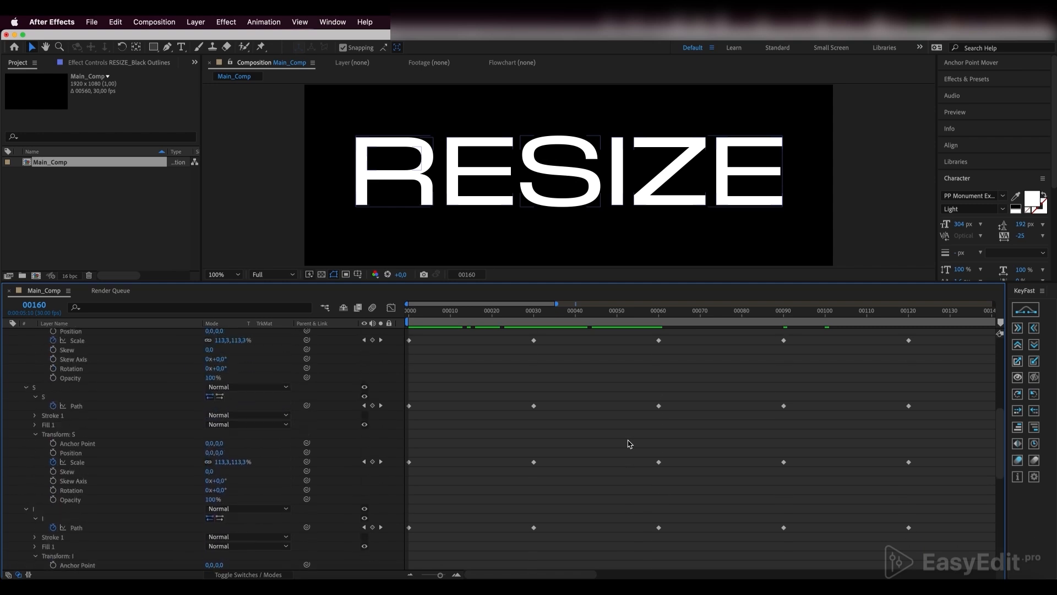
key(grave)
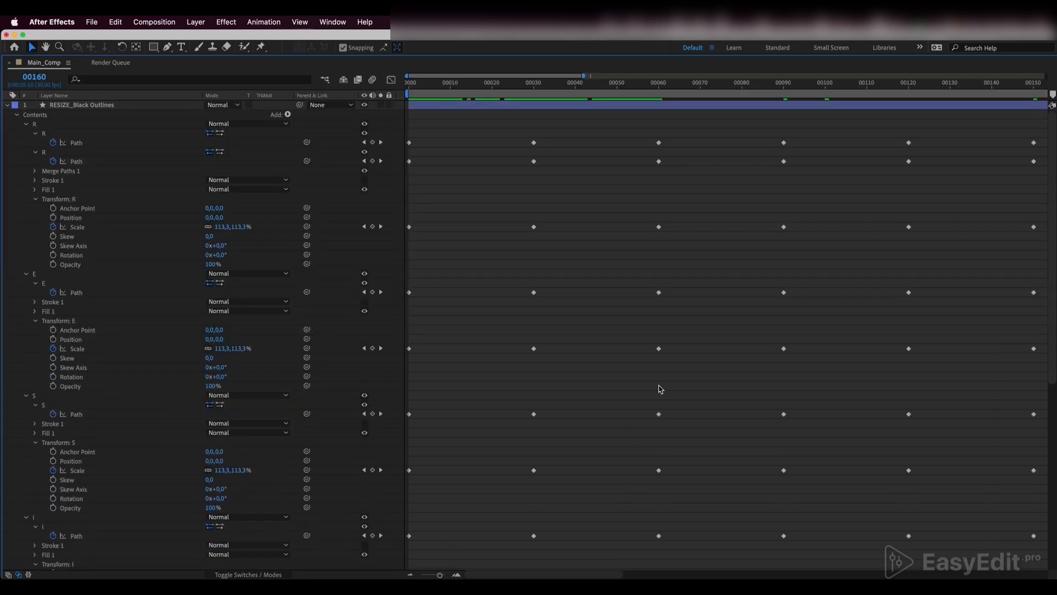
scroll(686, 370, right, 5)
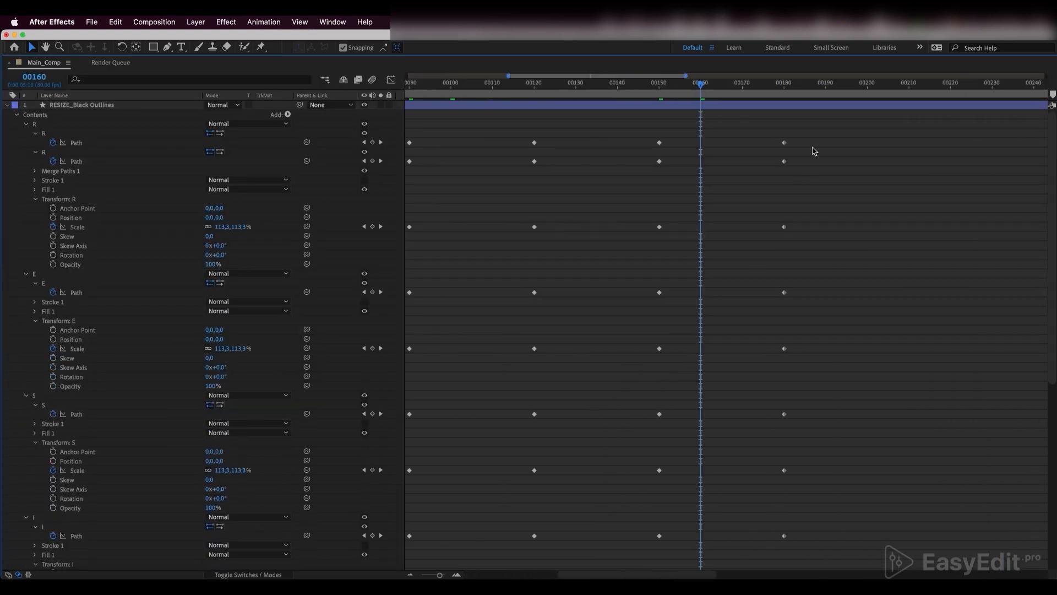
drag(824, 127, 385, 566)
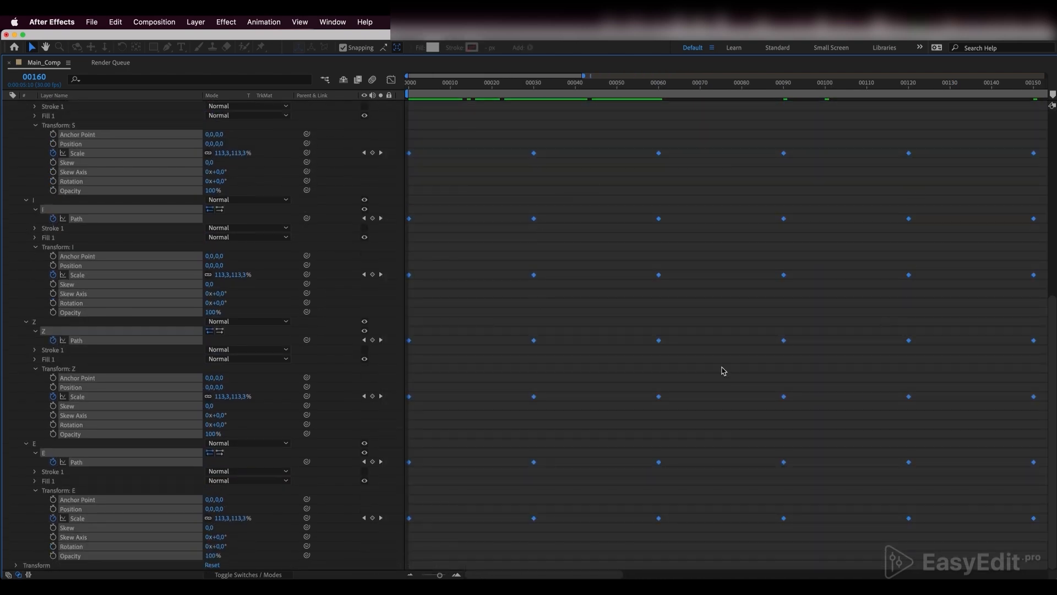
scroll(800, 245, right, 5)
scroll(800, 245, up, 10)
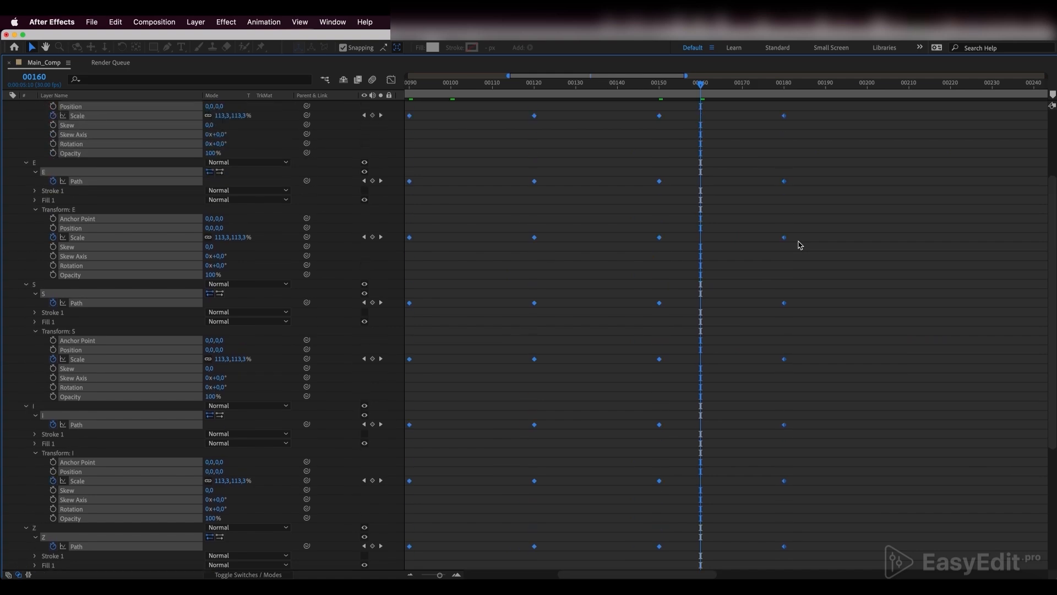
scroll(800, 245, left, 5)
scroll(800, 245, down, 10)
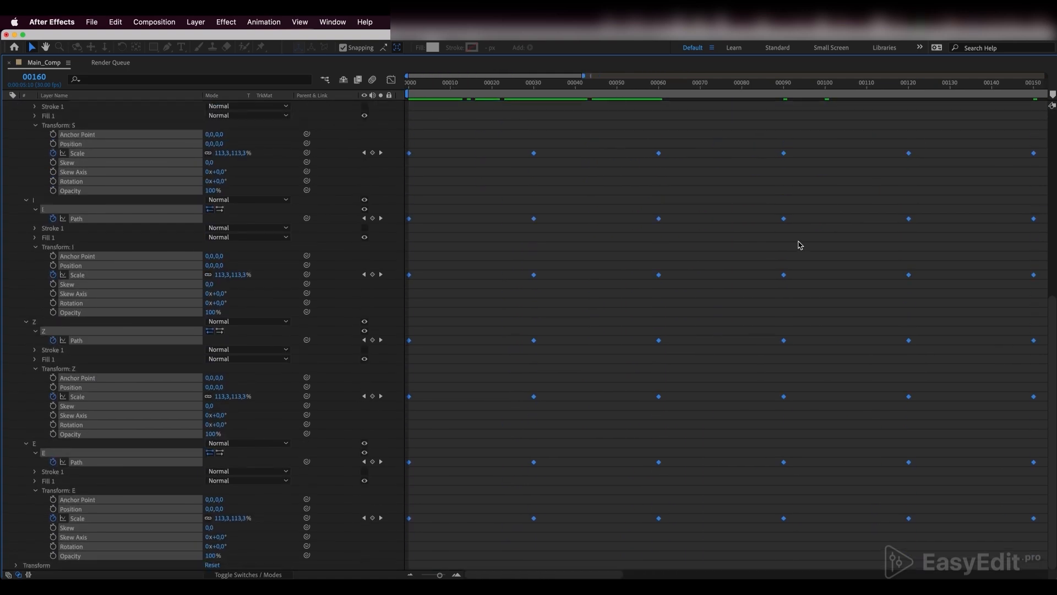
key(F9)
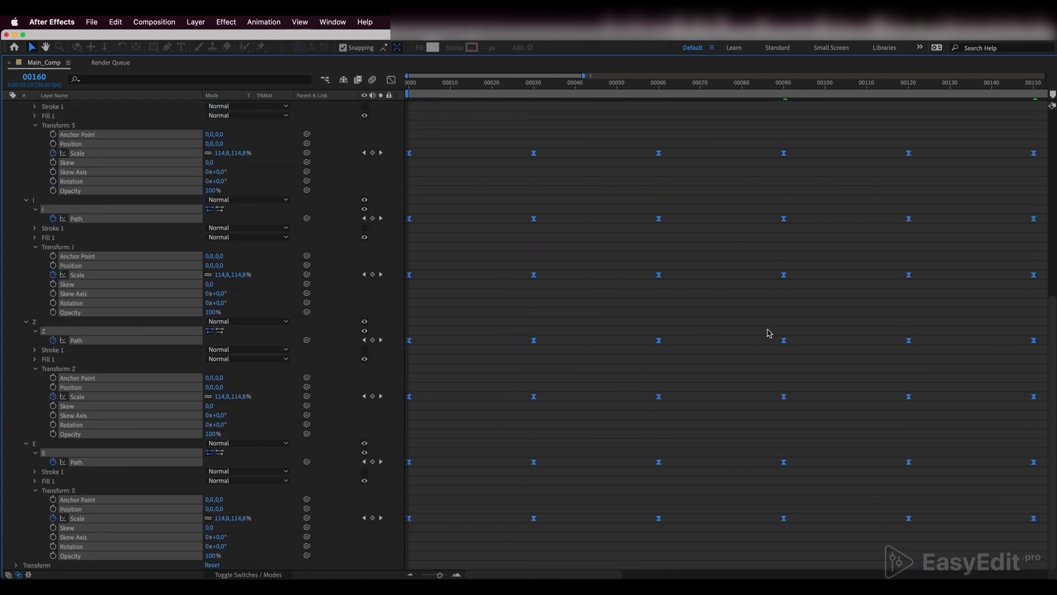
In the Graph Editor's speed graph, select all keyframes and lengthen their handles almost to the midpoints between them for sharp speed peaks.
click(391, 81)
key(minus)
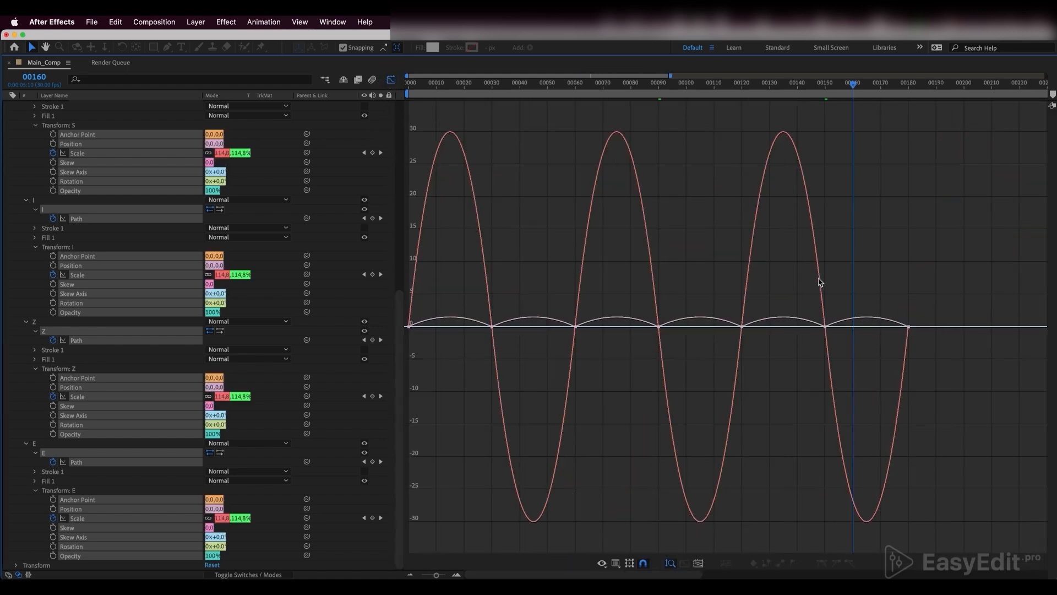
drag(933, 316, 397, 358)
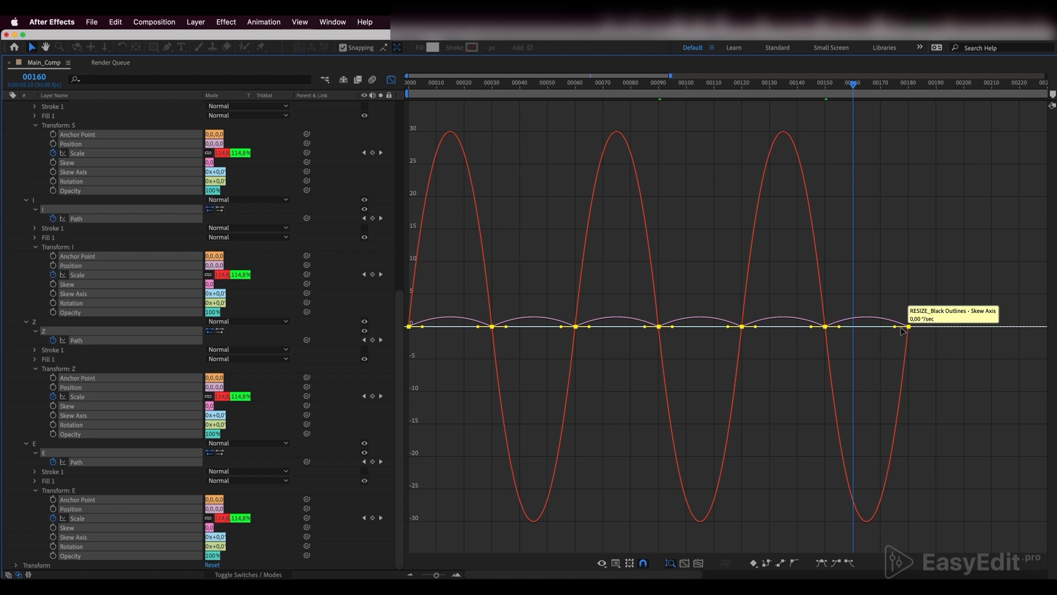
drag(894, 327, 865, 330)
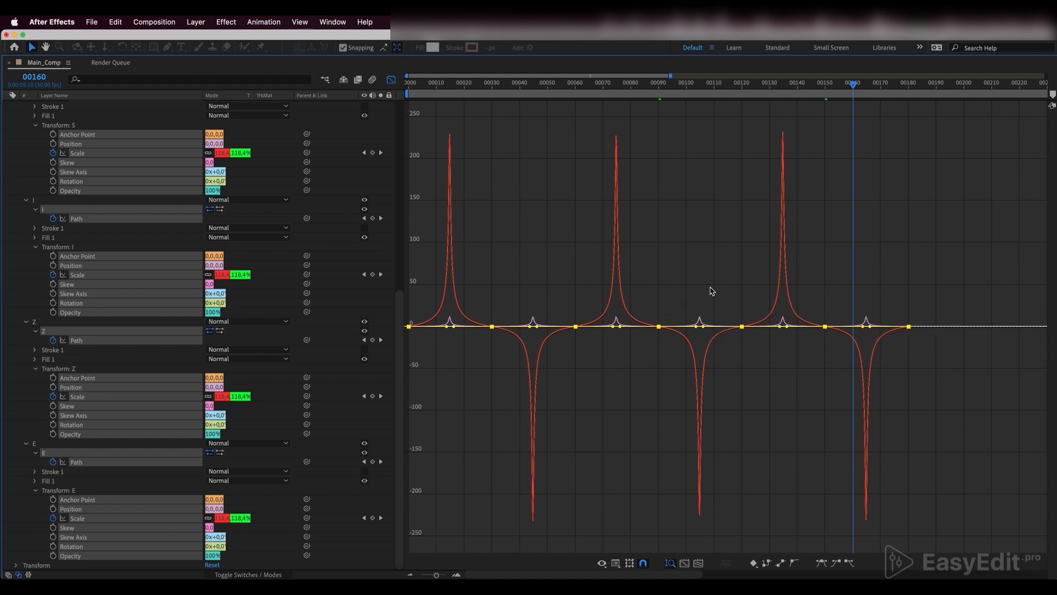
Restore the full workspace from the Graph Editor and play the eased animation from frame 0 to check it.
key(grave)
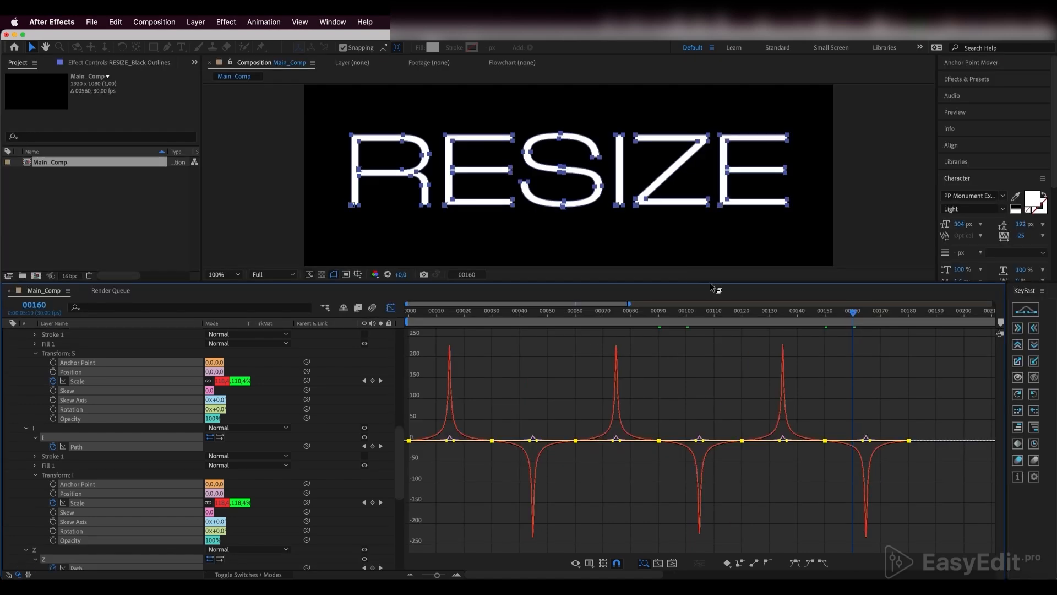
key(Home)
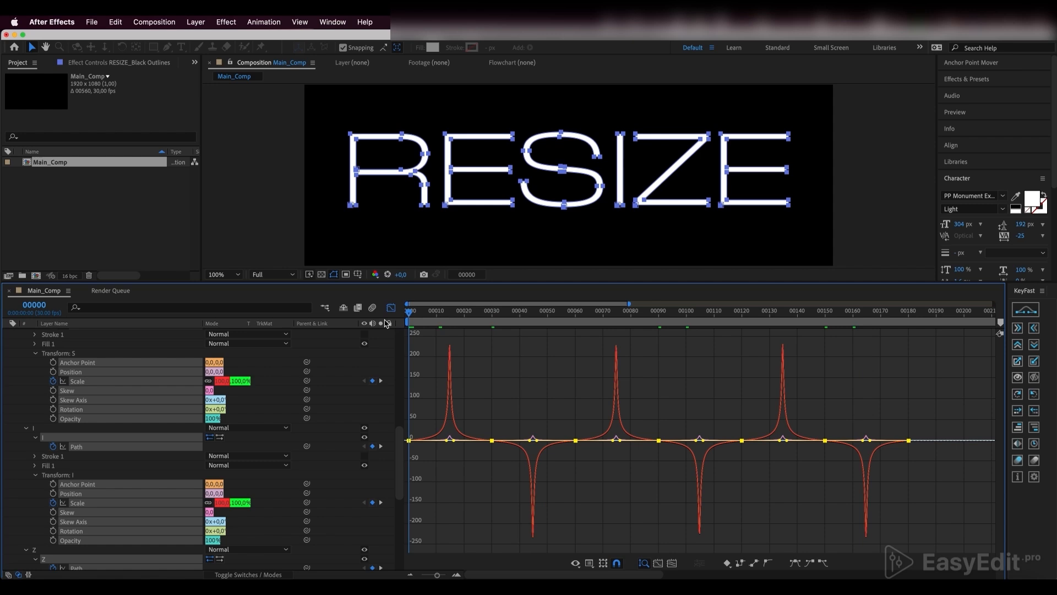
click(391, 307)
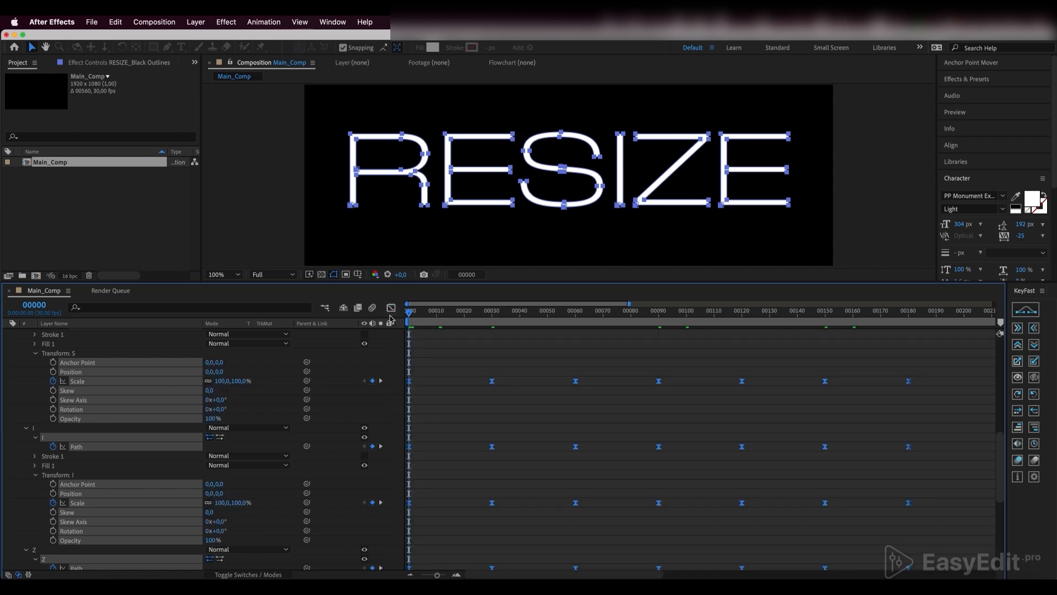
key(space)
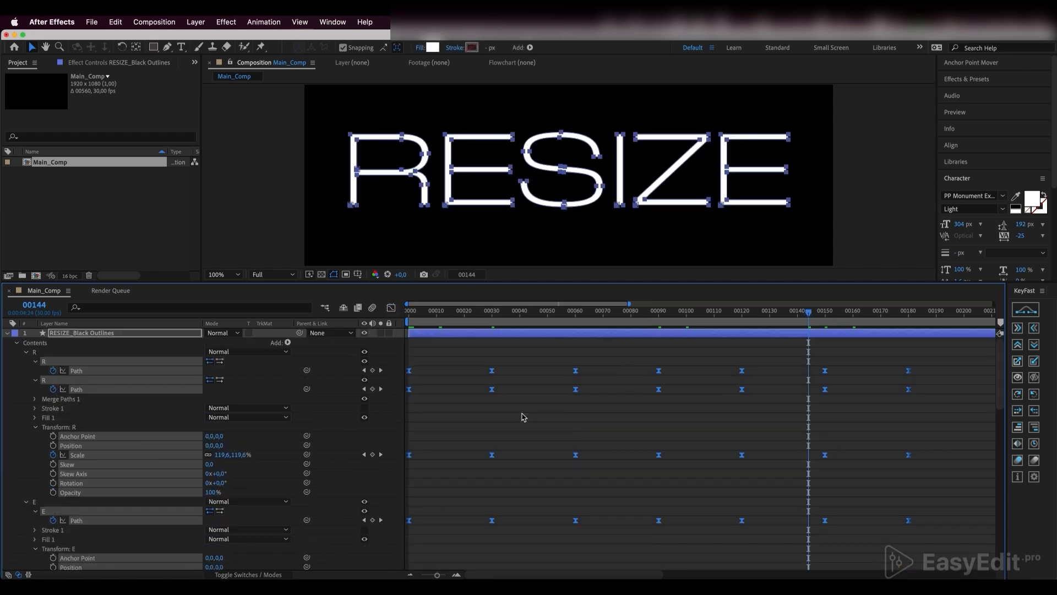
click(525, 416)
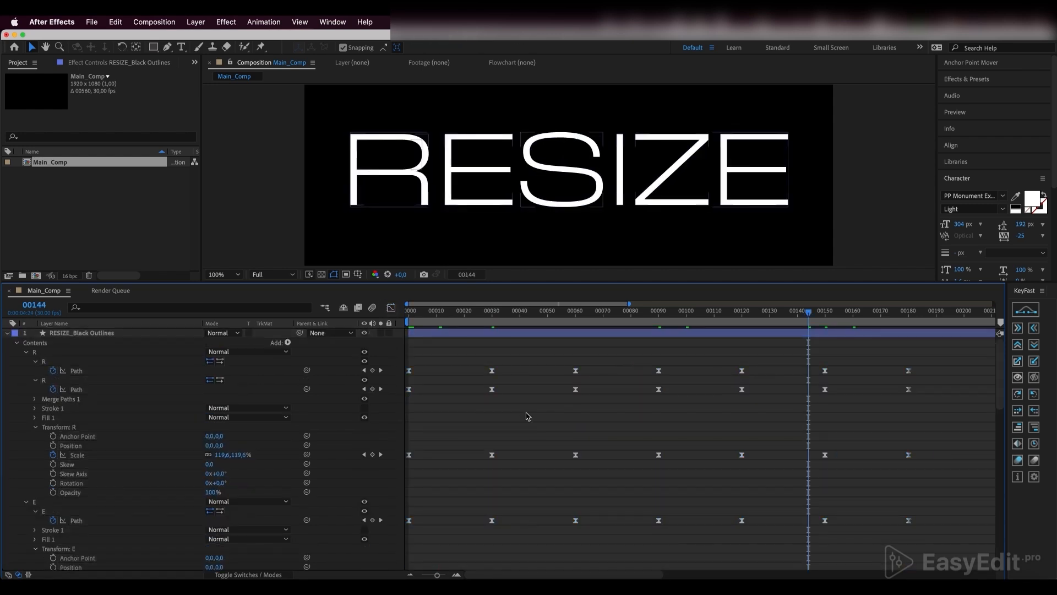
Shift all Path and Scale keyframes of the first letter E so that they start at frame 5.
click(42, 353)
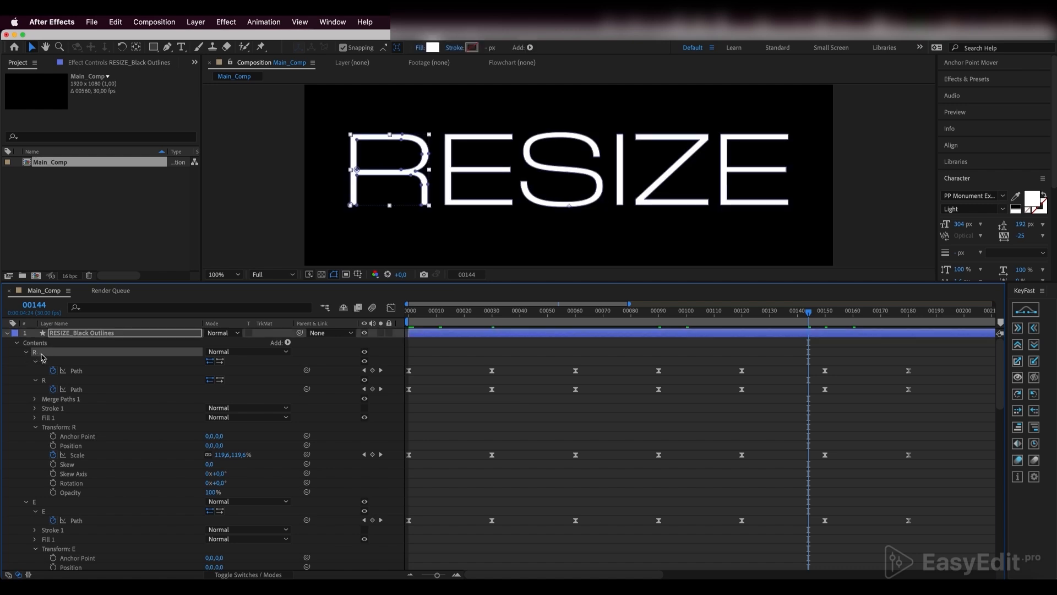
click(424, 312)
key(equal)
key(equal)
scroll(427, 316, left, 2)
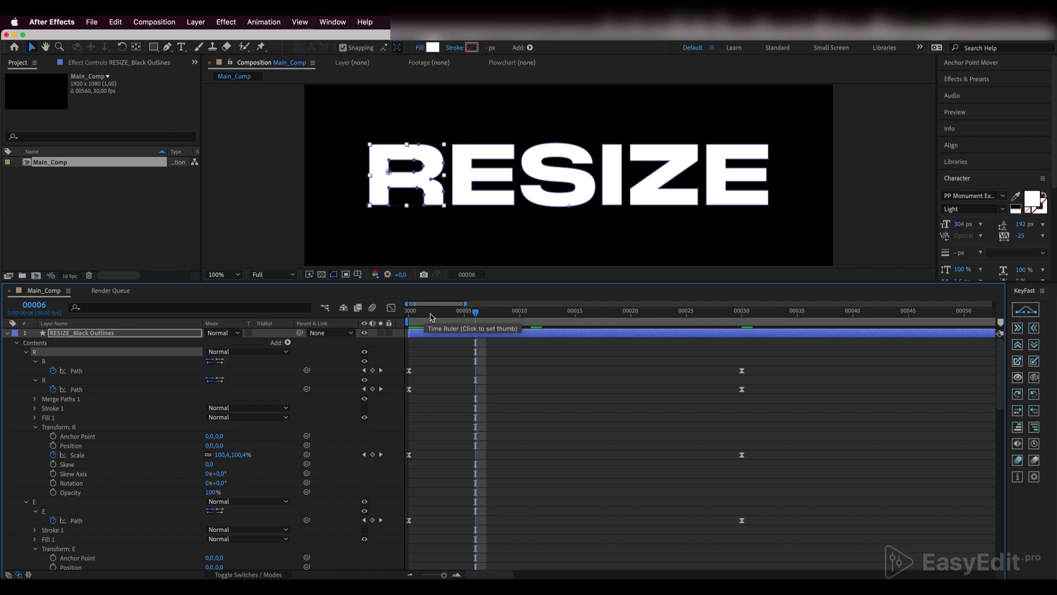
click(462, 317)
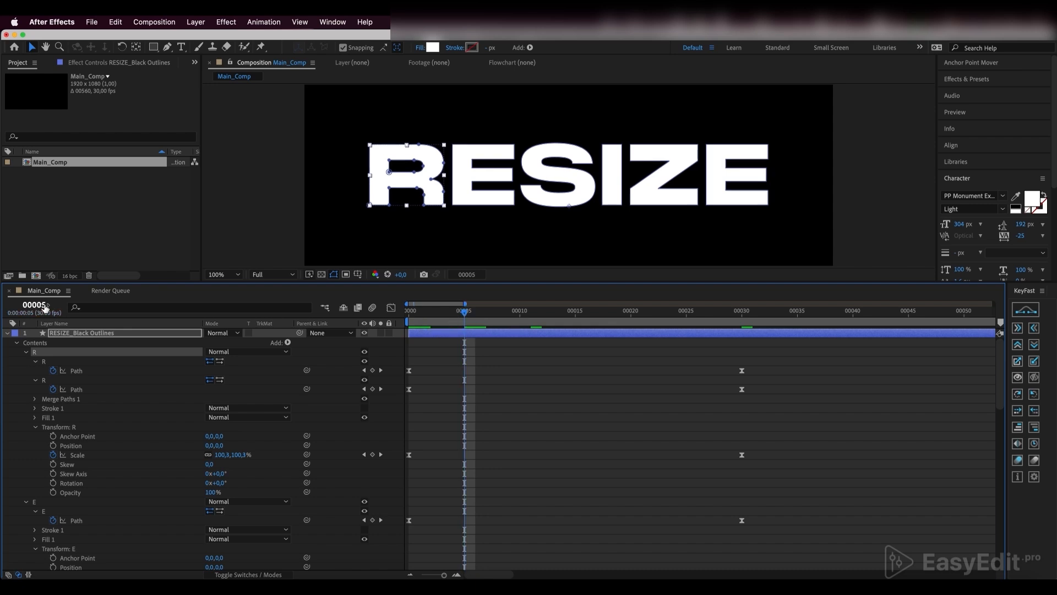
click(34, 503)
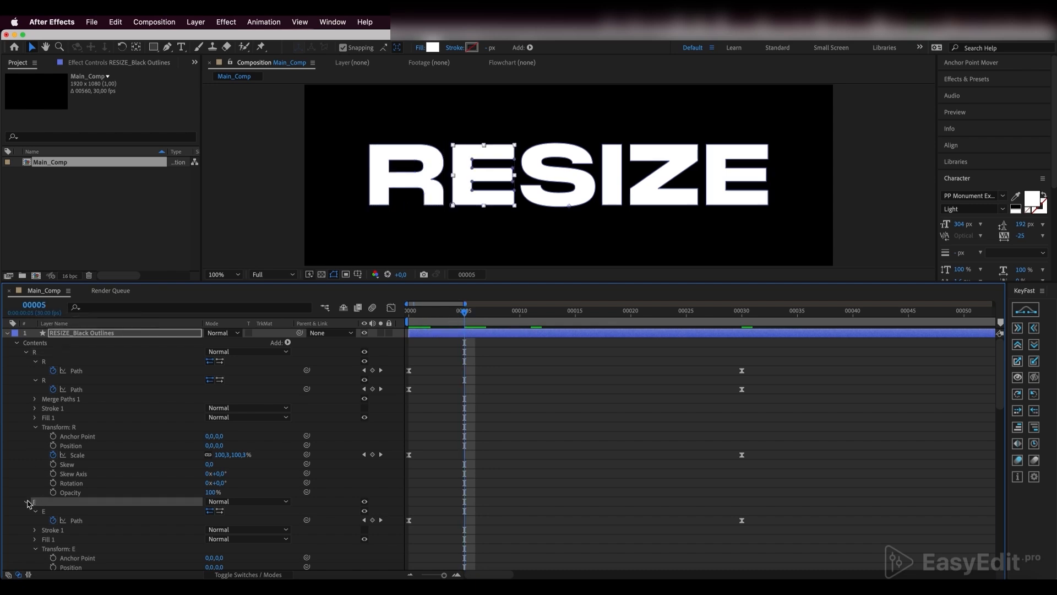
scroll(76, 522, down, 3)
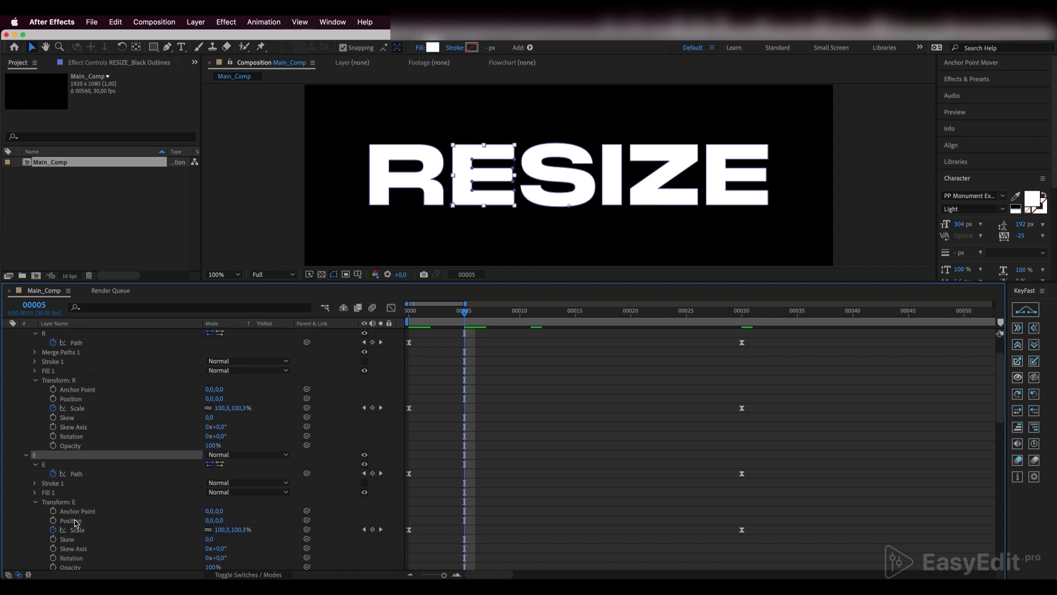
click(76, 529)
shift+click(76, 475)
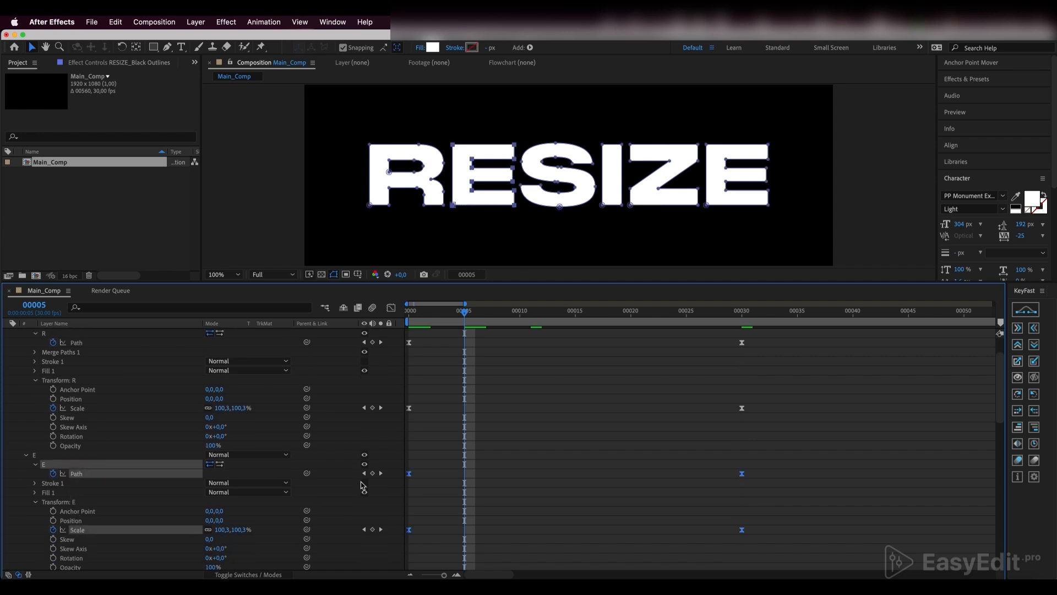
drag(414, 474, 465, 486)
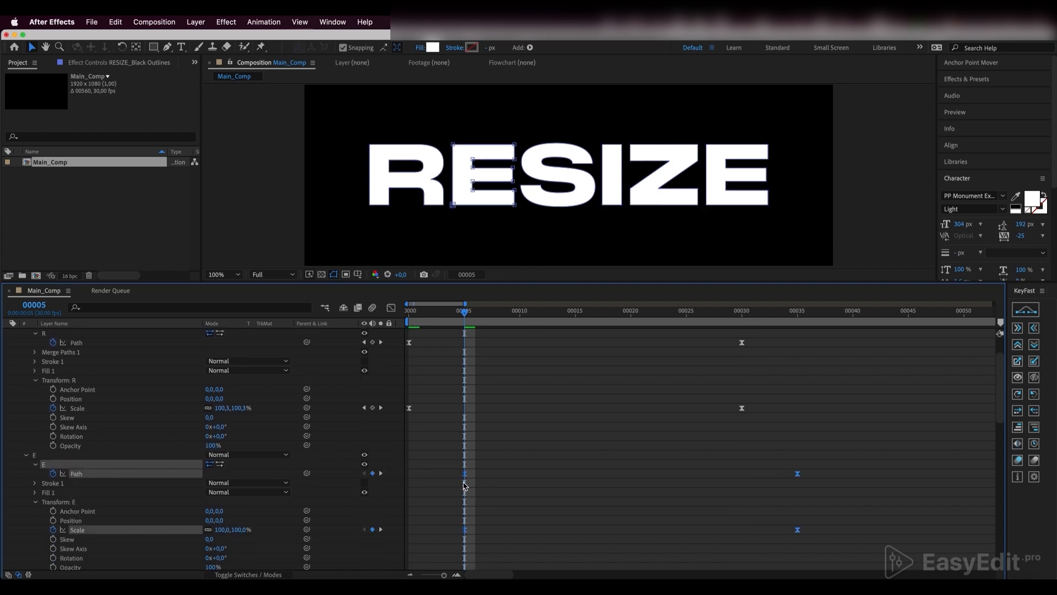
Shift all Path and Scale keyframes of the letter S so that they start at frame 10.
click(521, 314)
scroll(521, 402, down, 8)
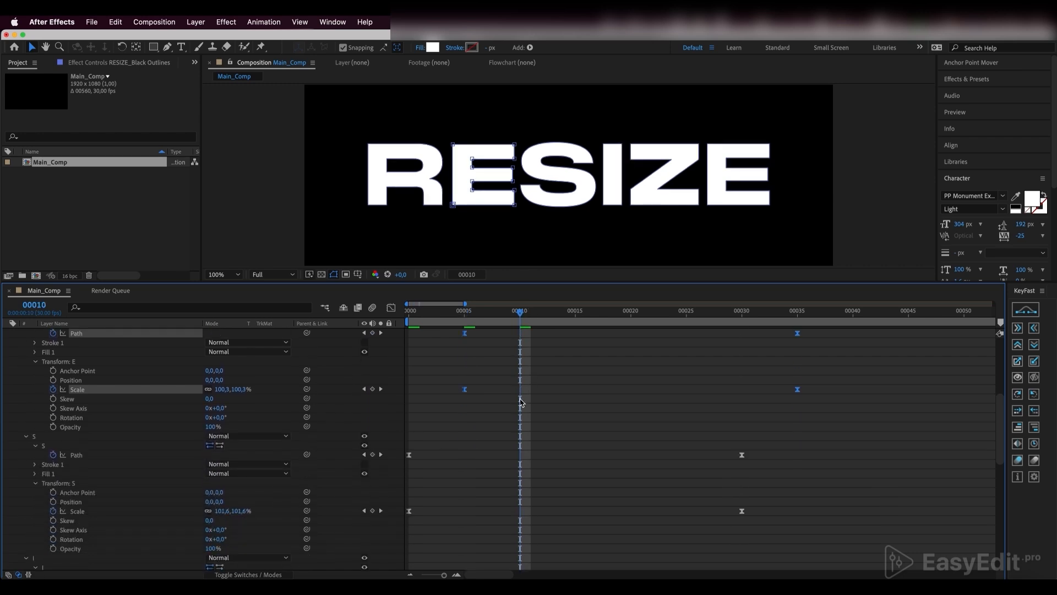
click(37, 438)
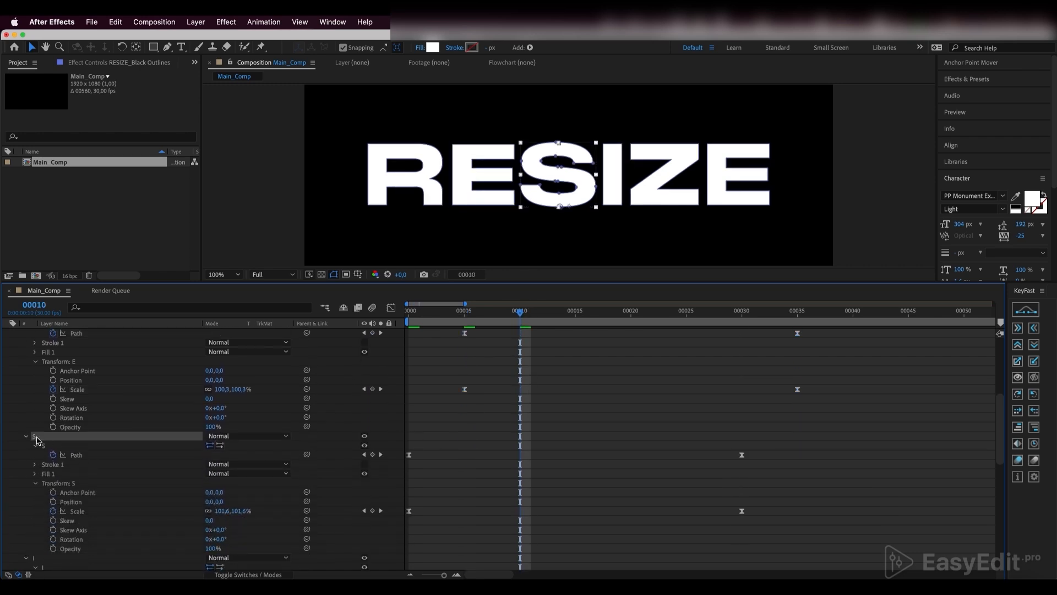
click(82, 457)
shift+click(82, 512)
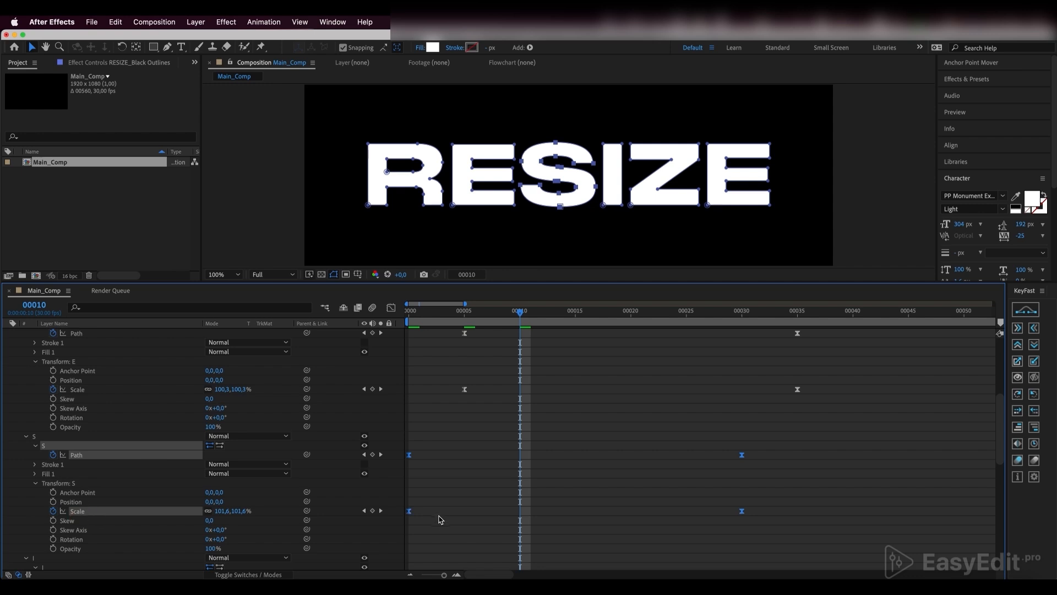
drag(411, 511, 522, 518)
Shift all Path and Scale keyframes of the letter I so that they start at frame 15.
click(574, 316)
scroll(220, 396, down, 4)
click(41, 436)
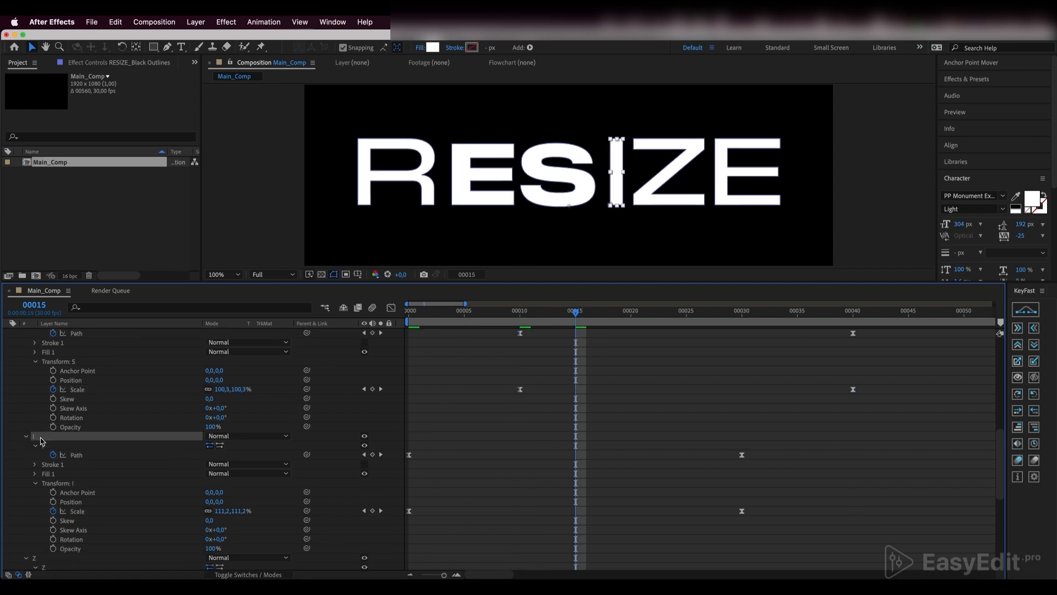
click(77, 455)
shift+click(77, 511)
drag(411, 457, 576, 457)
Shift all Path and Scale keyframes of the letter Z so that they start at frame 20.
click(631, 316)
scroll(220, 397, down, 5)
click(76, 436)
shift+click(77, 492)
drag(409, 436, 631, 438)
Shift all Path and Scale keyframes of the last letter E so that they start at frame 25.
click(686, 316)
scroll(165, 440, down, 4)
click(77, 461)
shift+click(77, 517)
drag(411, 464, 688, 463)
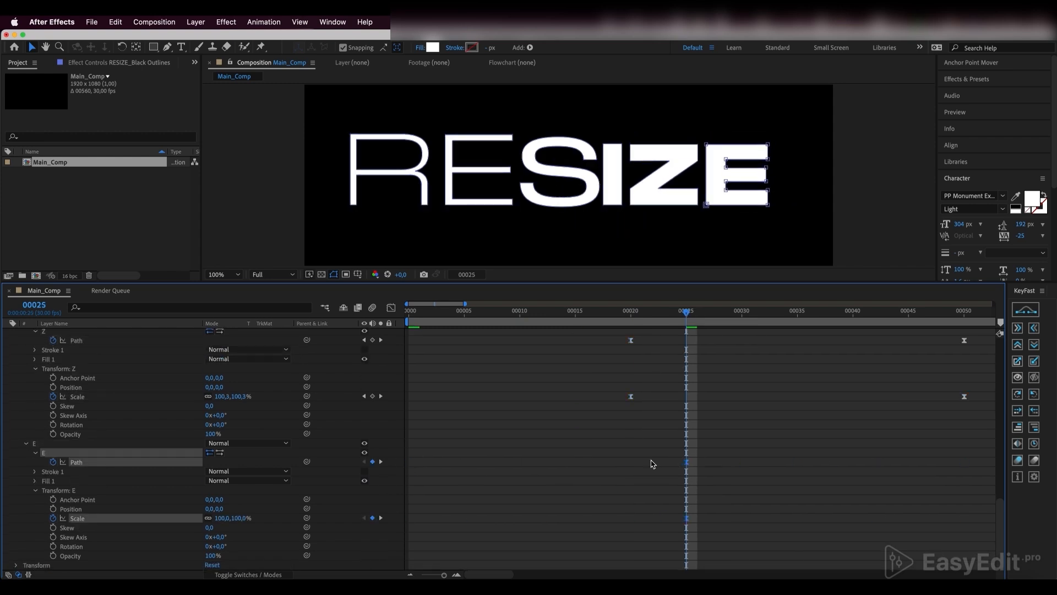
Play the staggered letter animation from frame 0 and collapse the RESIZE_Black Outlines layer's properties.
key(Home)
key(space)
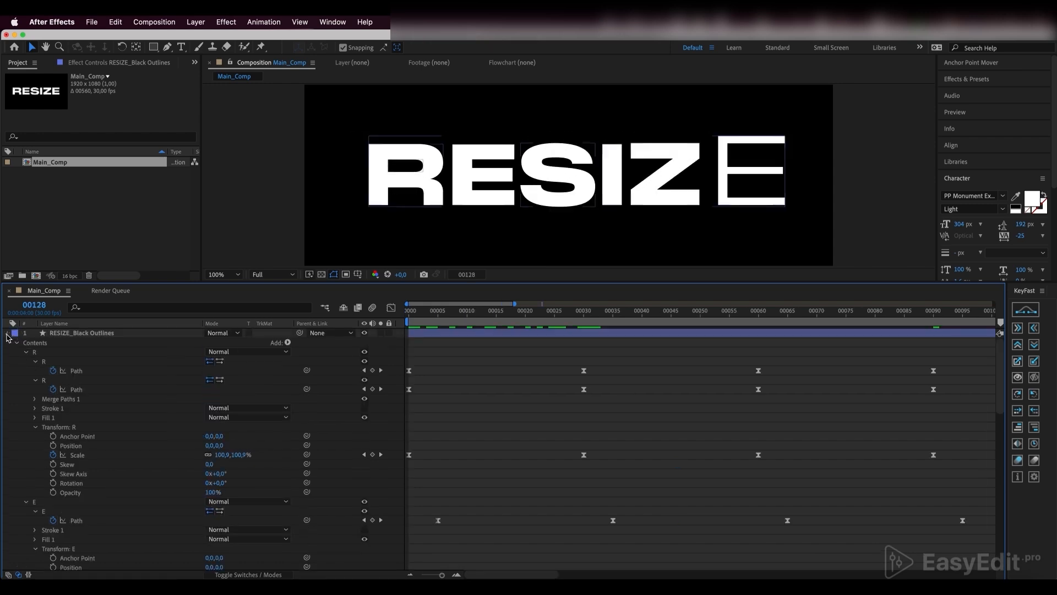
click(7, 332)
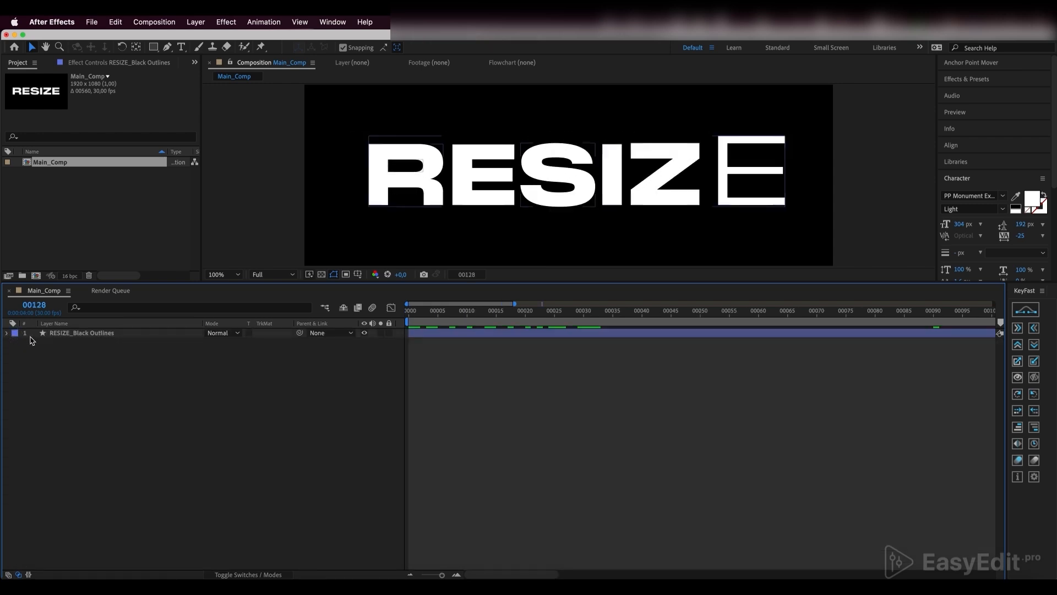
Pre-compose the RESIZE_Black Outlines layer as Text, moving all attributes into the new composition.
click(70, 333)
right_click(70, 333)
mouse_move(105, 487)
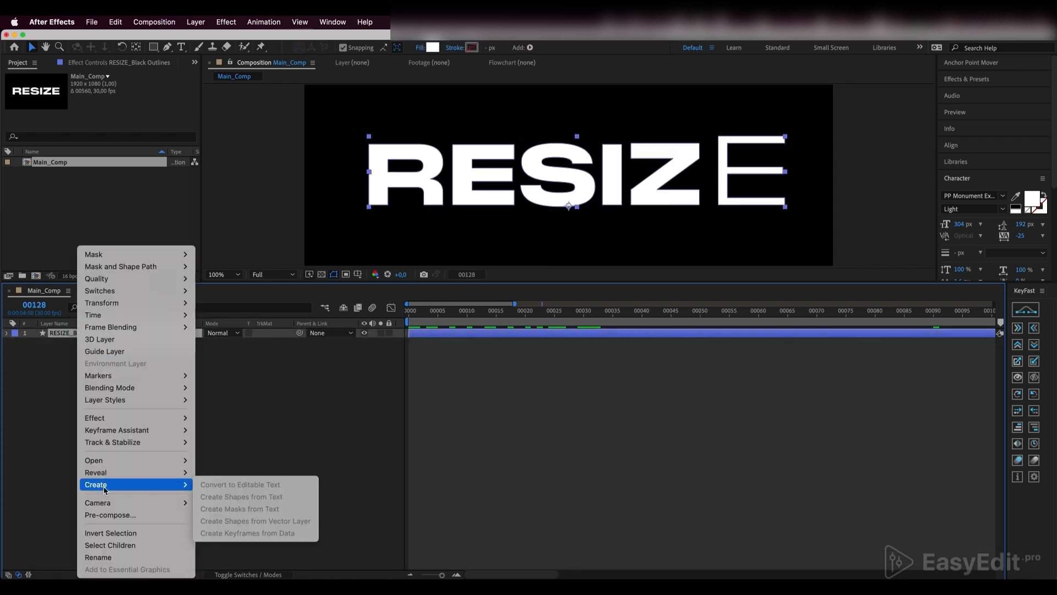
click(117, 516)
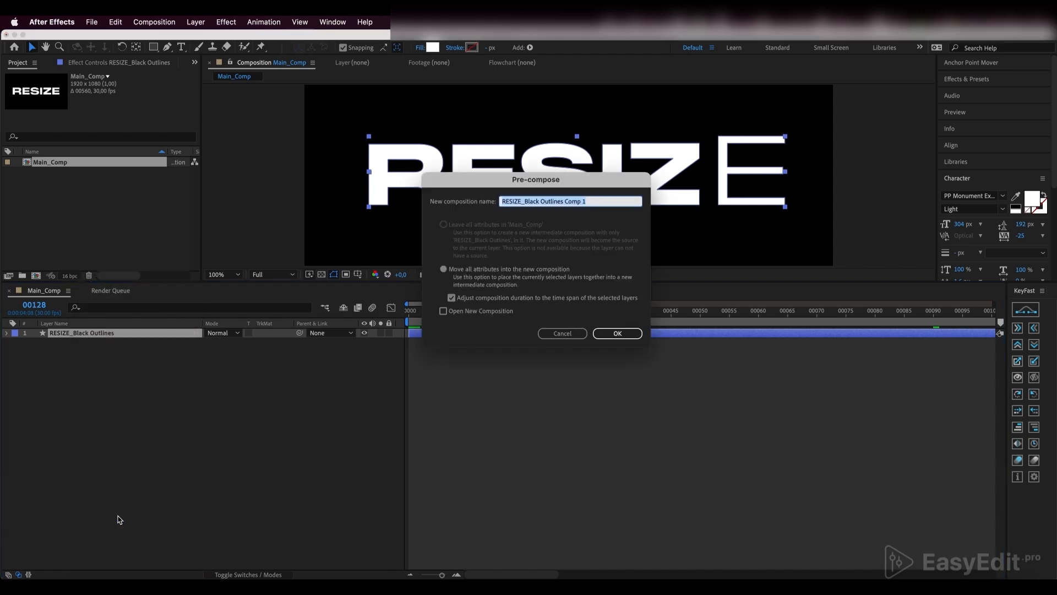
text(Text)
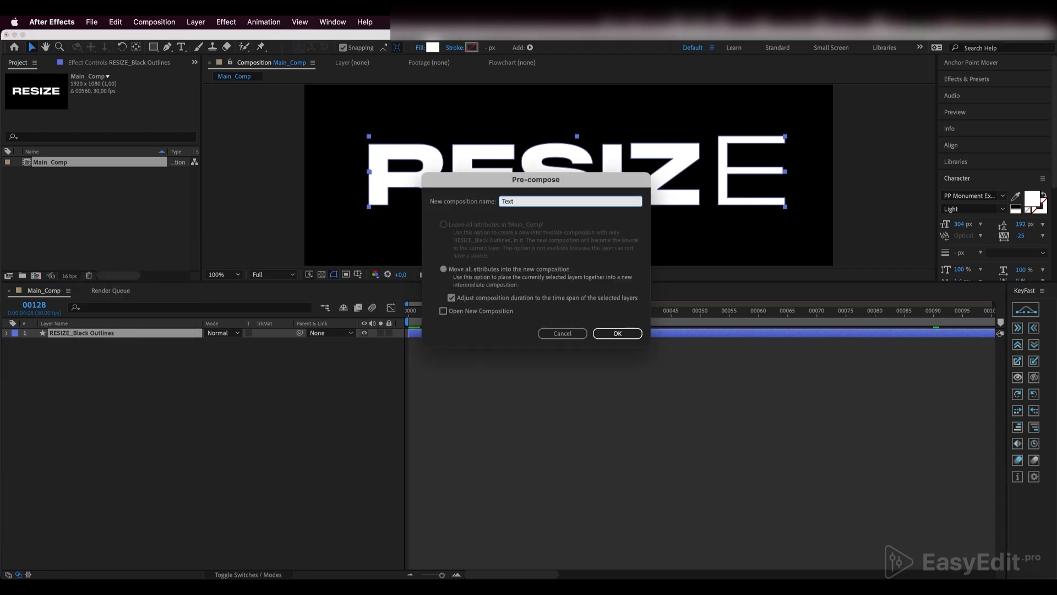
key(Return)
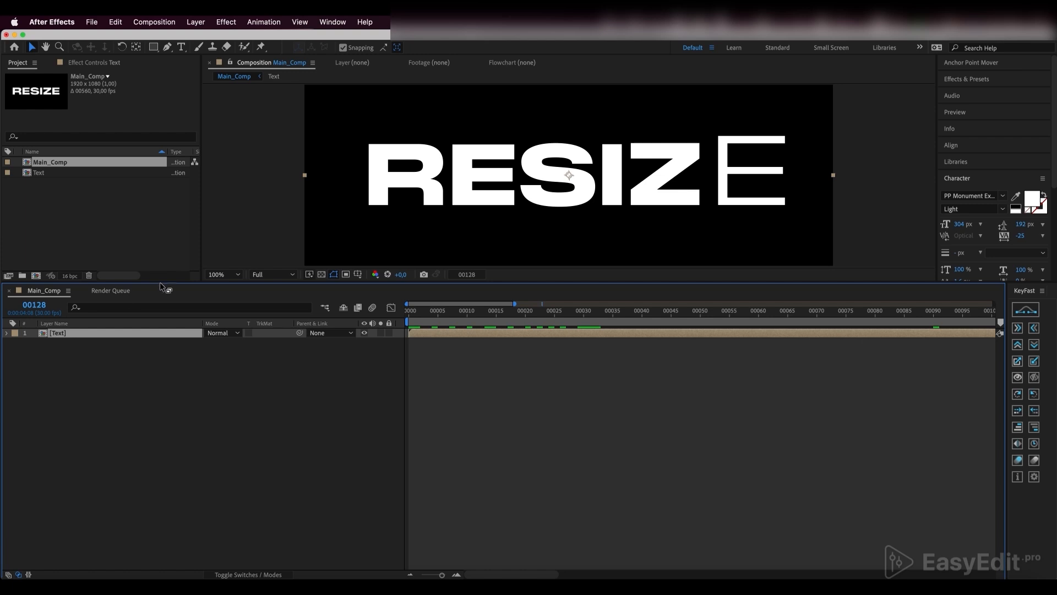
Enlarge the composition view, return to frame 0, and apply the Posterize Time effect to the Text layer.
drag(161, 284, 160, 408)
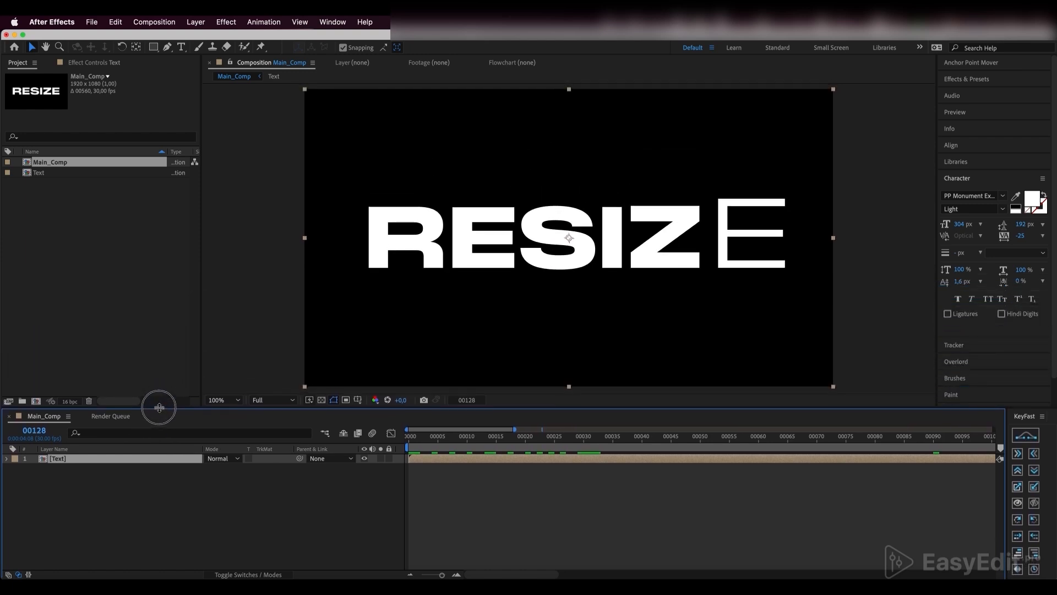
click(409, 437)
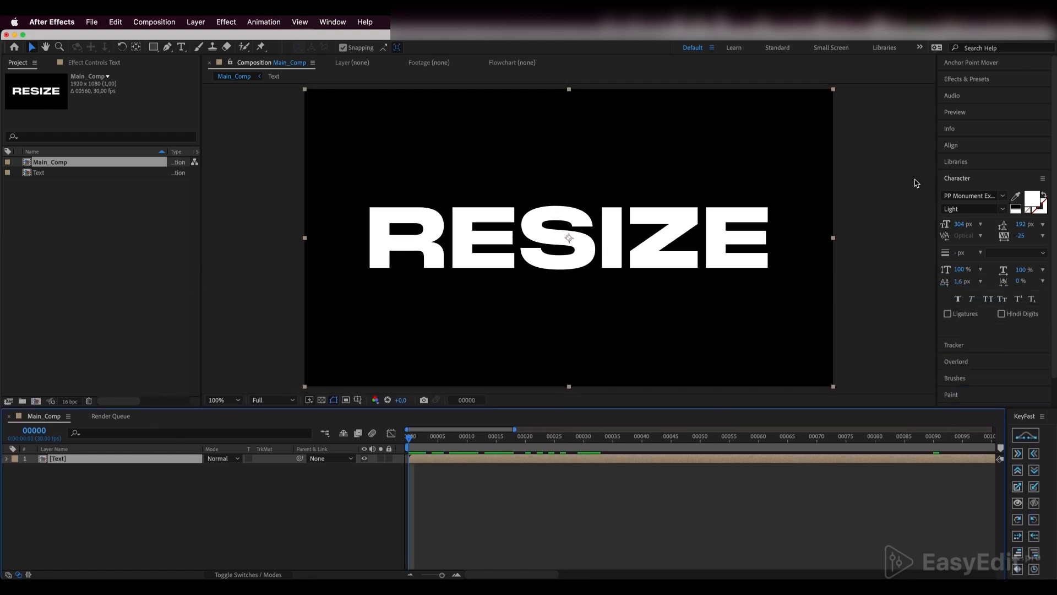
click(961, 82)
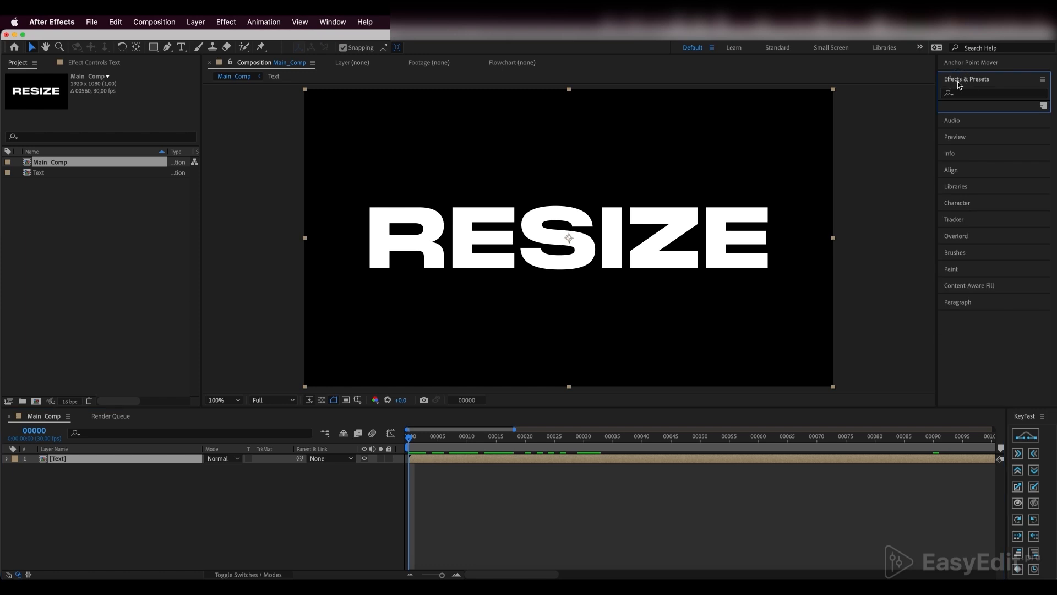
click(964, 94)
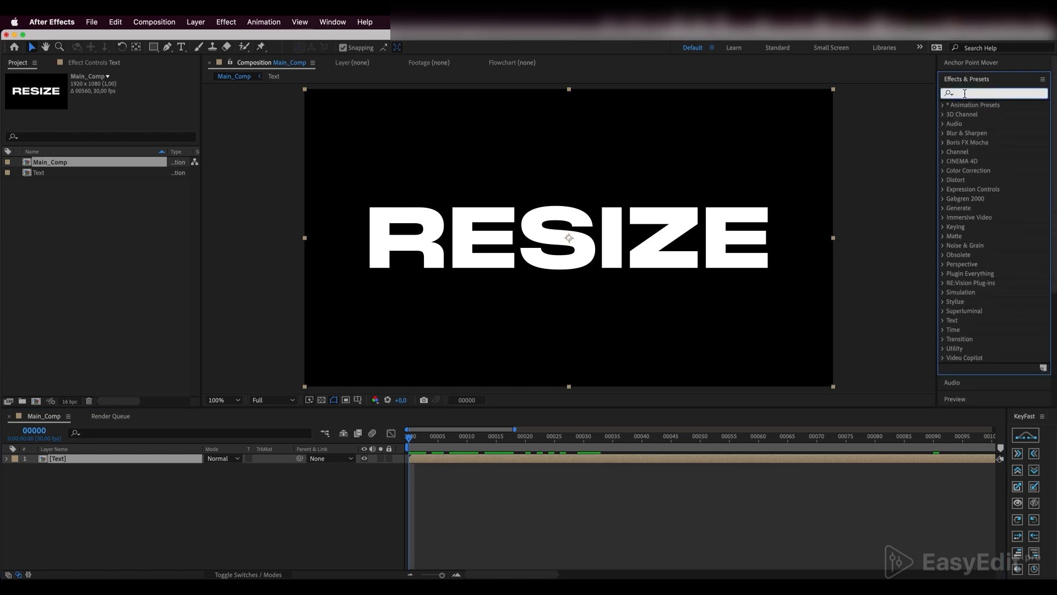
text(poster)
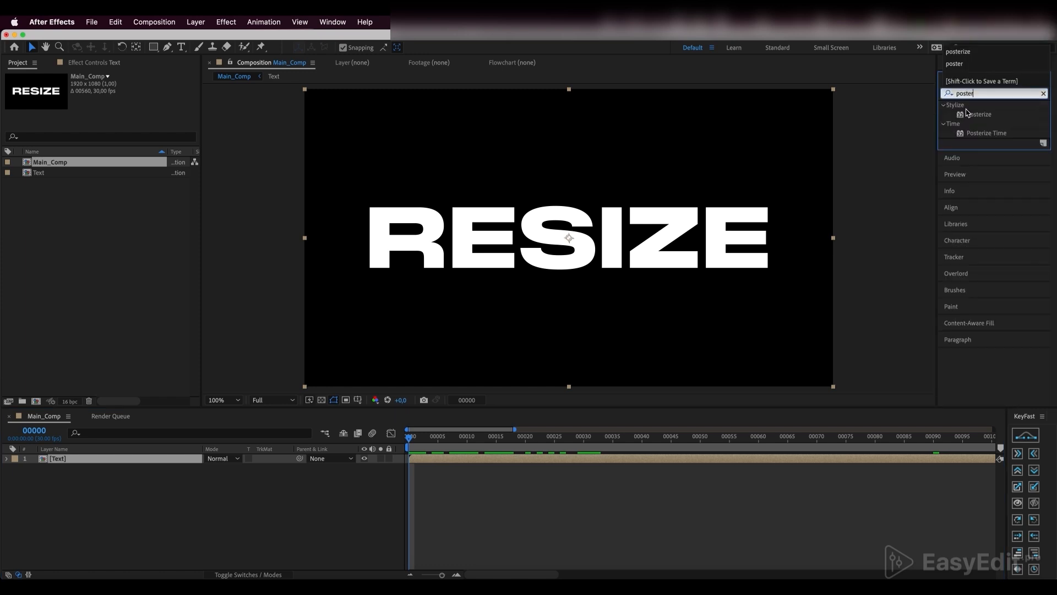
drag(986, 133, 148, 461)
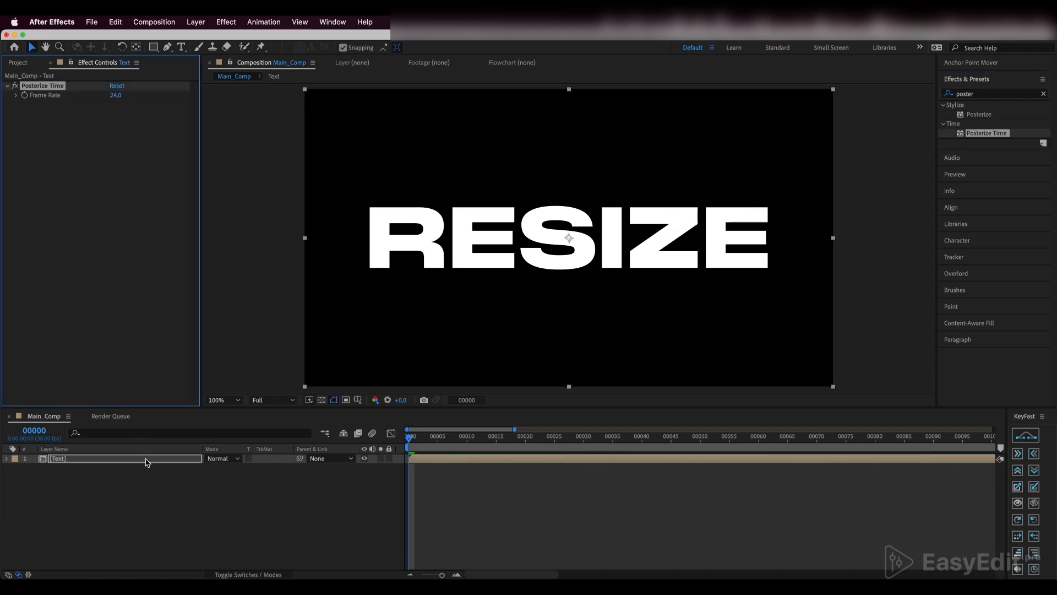
Set the Posterize Time frame rate to 12.
click(116, 96)
text(12)
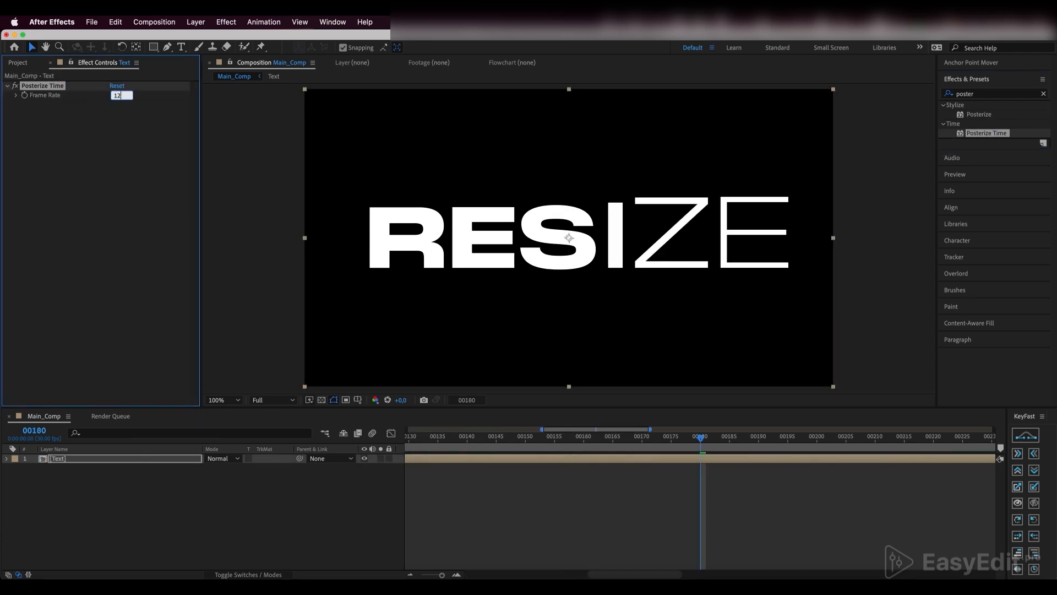
key(Return)
Play the posterized text animation from the start to check its stepped motion.
click(435, 449)
key(Home)
key(space)
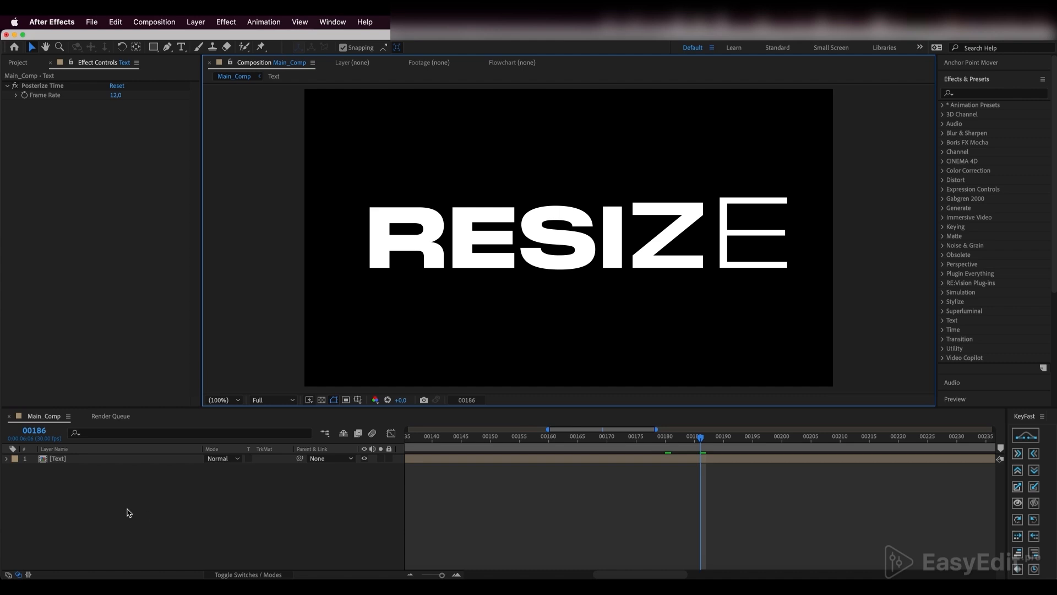
Add a new shape layer and draw a black-filled ellipse spanning the whole word RESIZE.
right_click(128, 512)
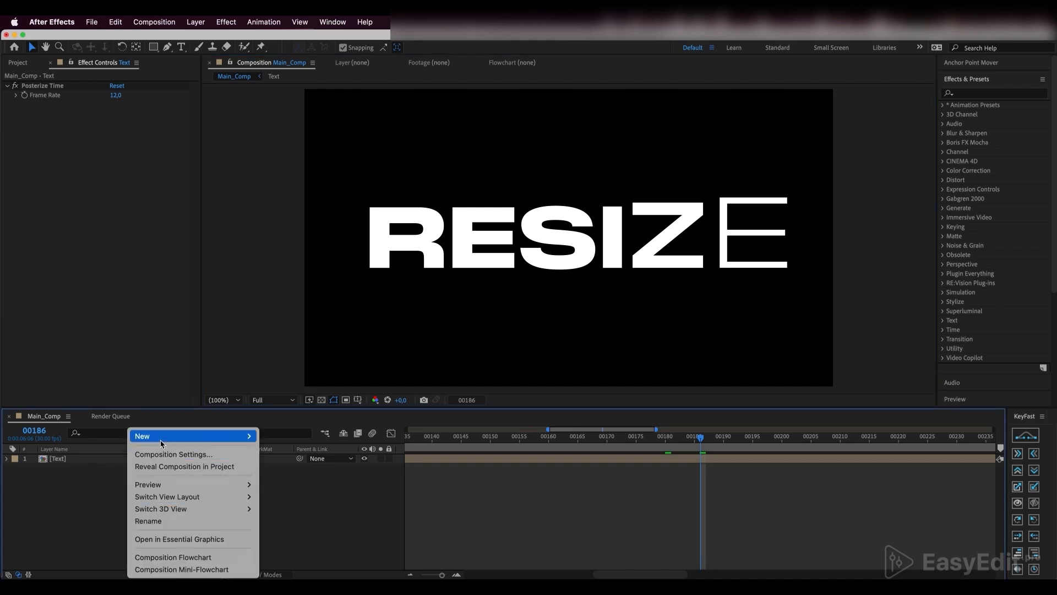
mouse_move(205, 440)
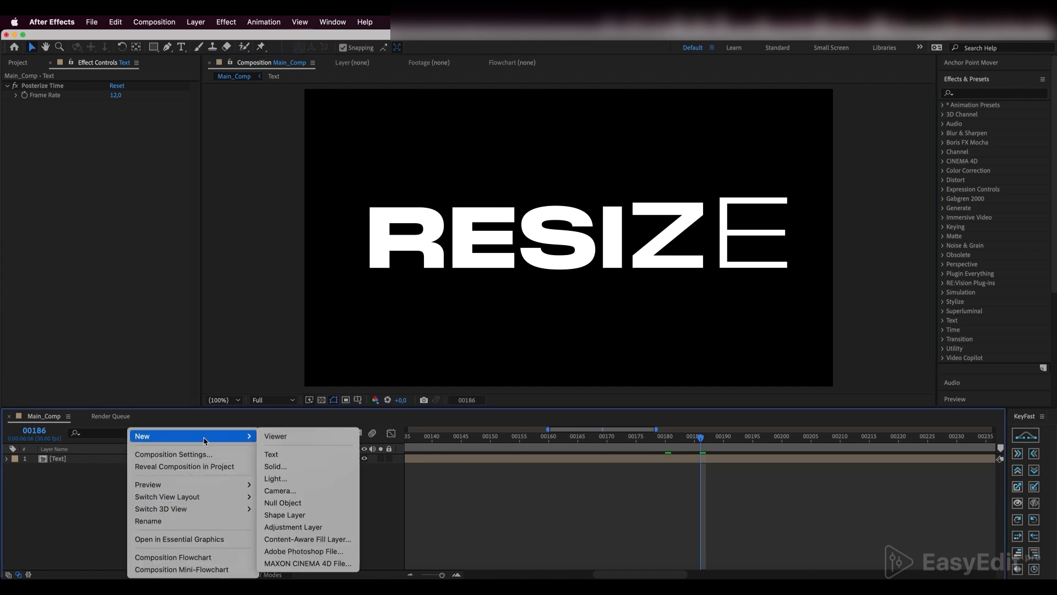
click(285, 515)
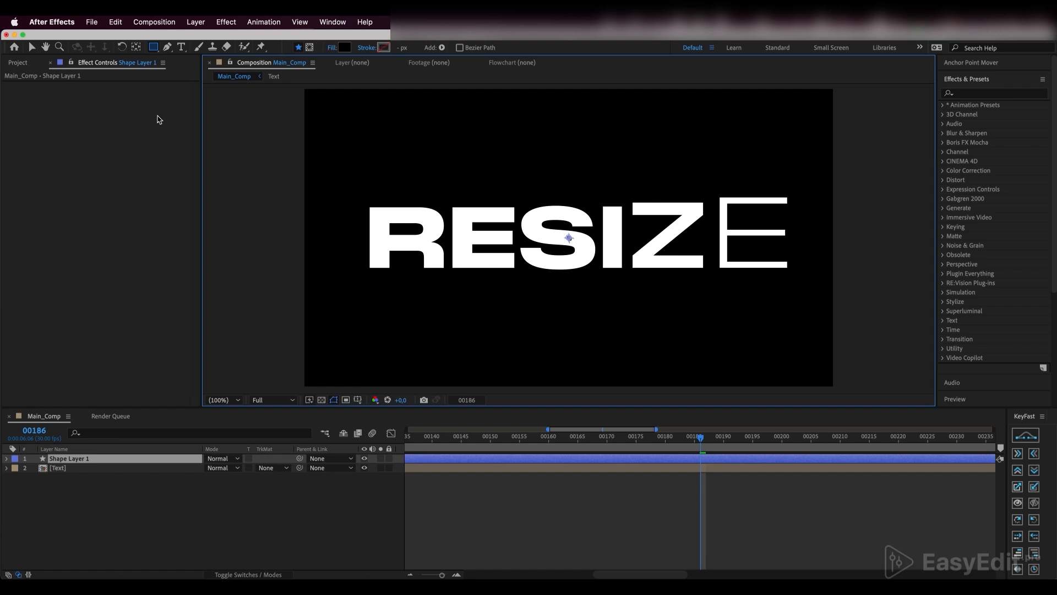
click(153, 47)
click(154, 47)
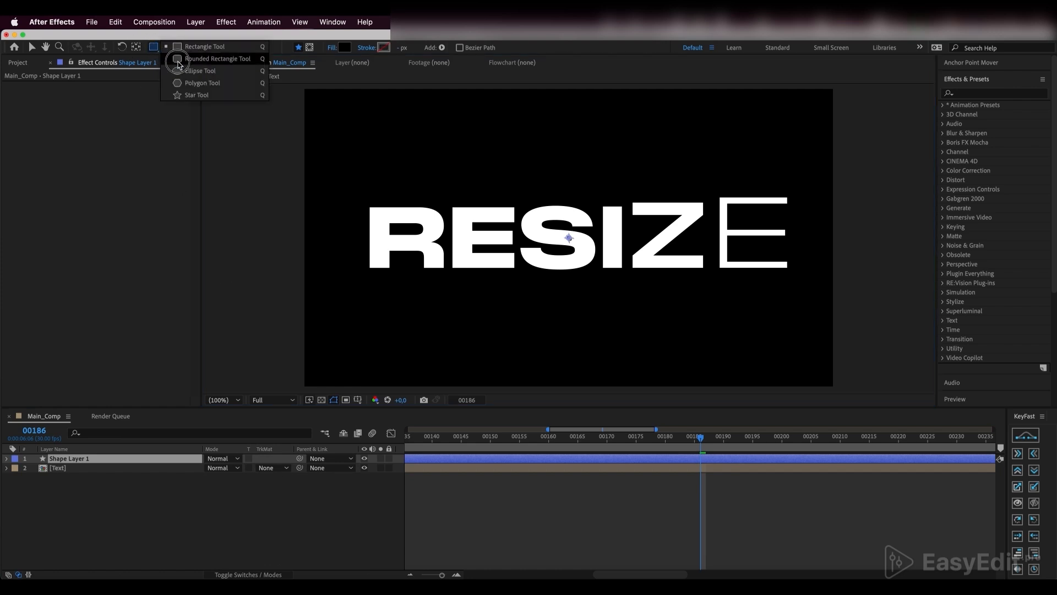
click(195, 72)
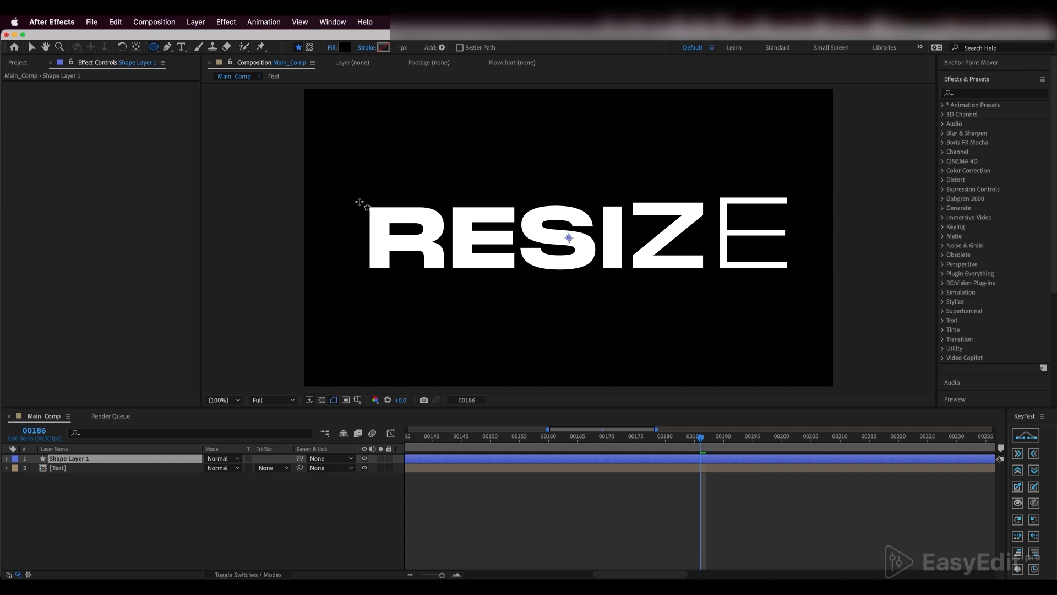
drag(364, 204, 784, 270)
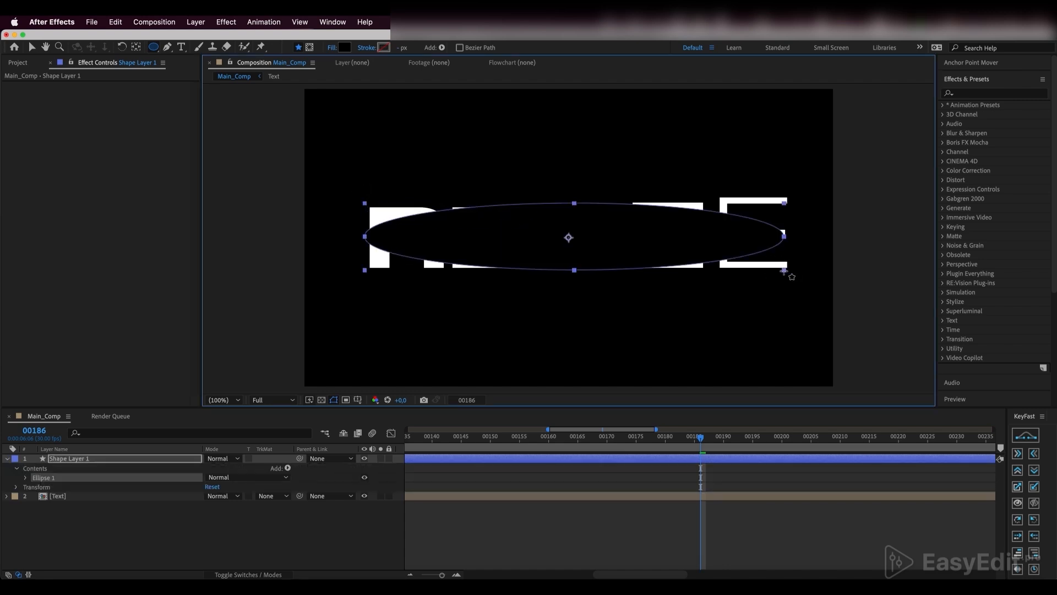
Set the ellipse shape layer's scale to 116%.
click(105, 462)
key(s)
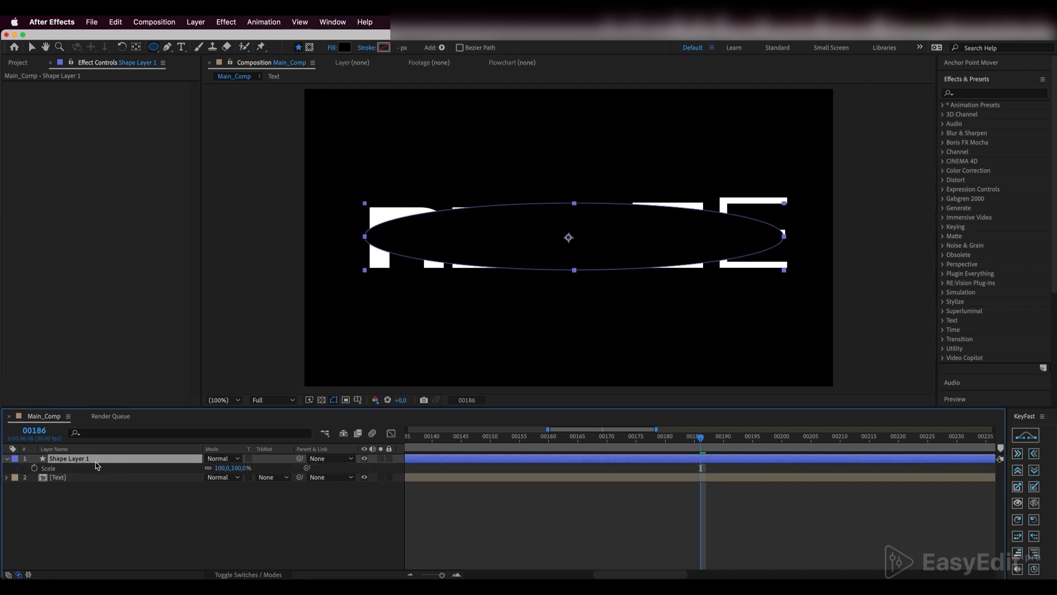
click(251, 468)
text(116)
key(Return)
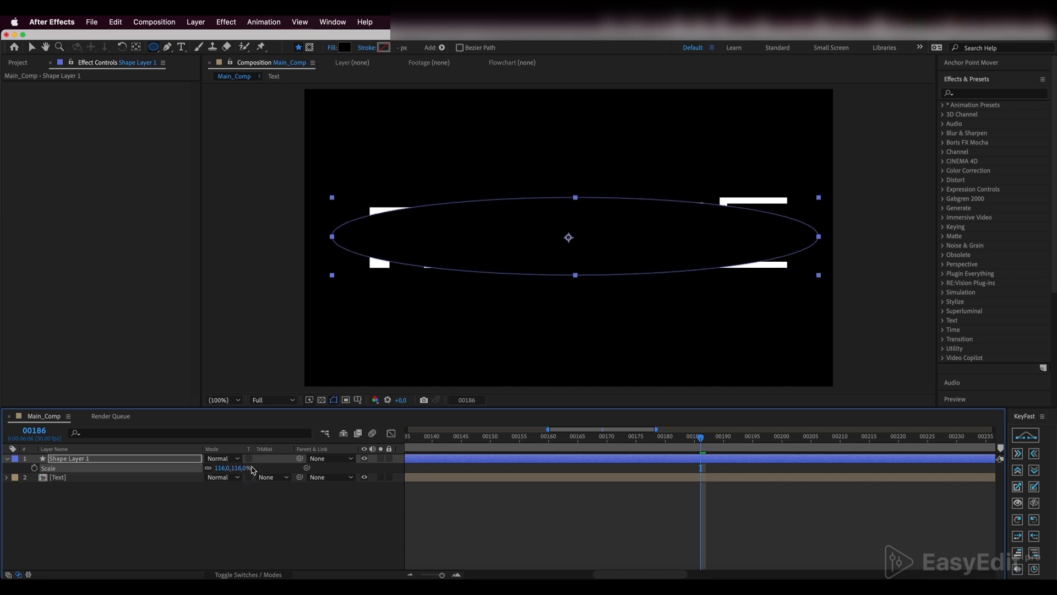
click(178, 460)
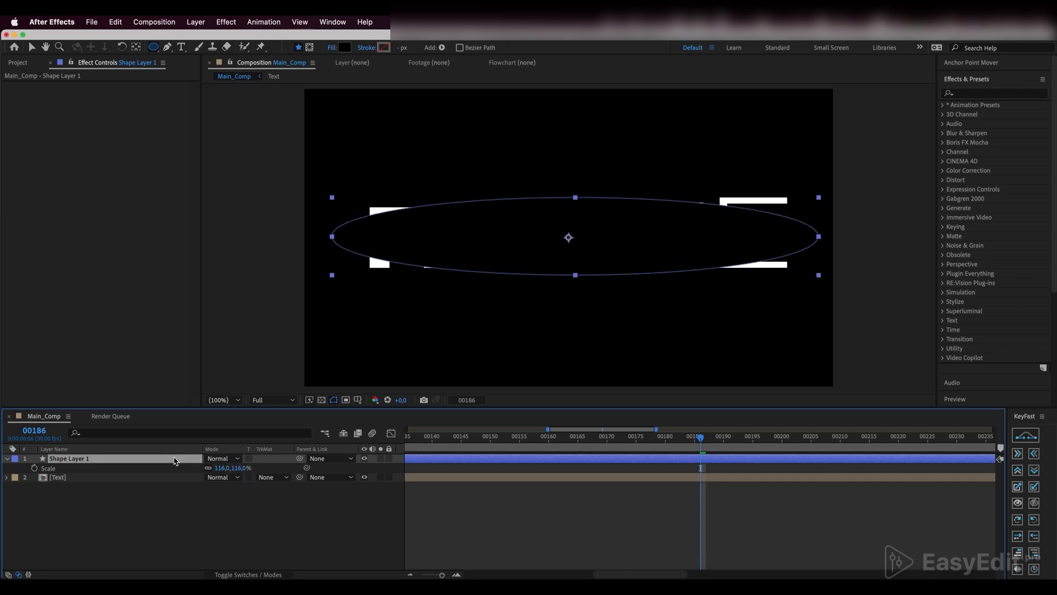
Apply the Gaussian Blur effect to the ellipse shape layer with a blurriness of 180.
click(969, 92)
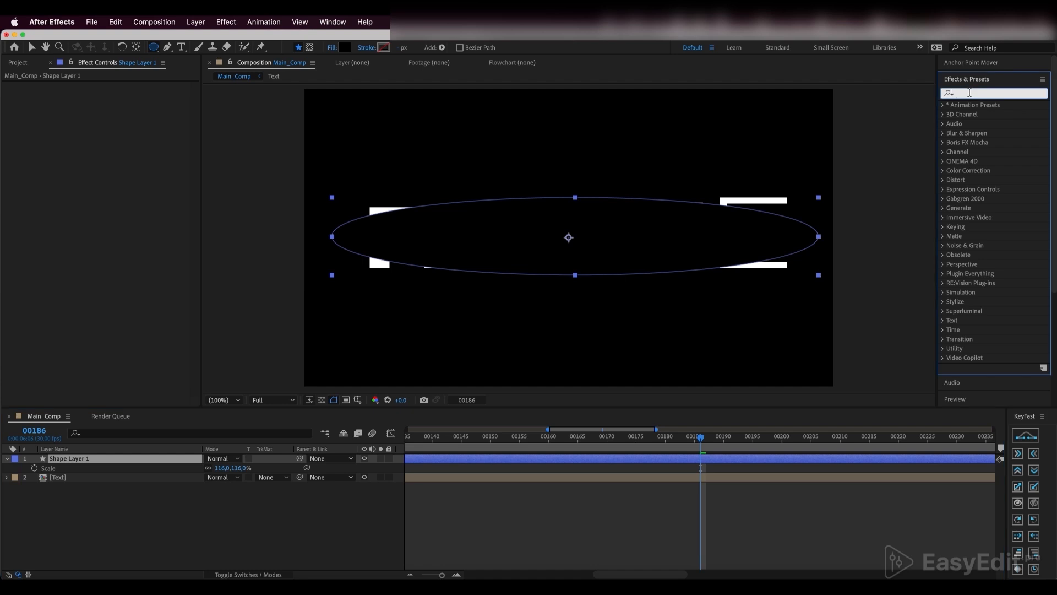
text(gaus)
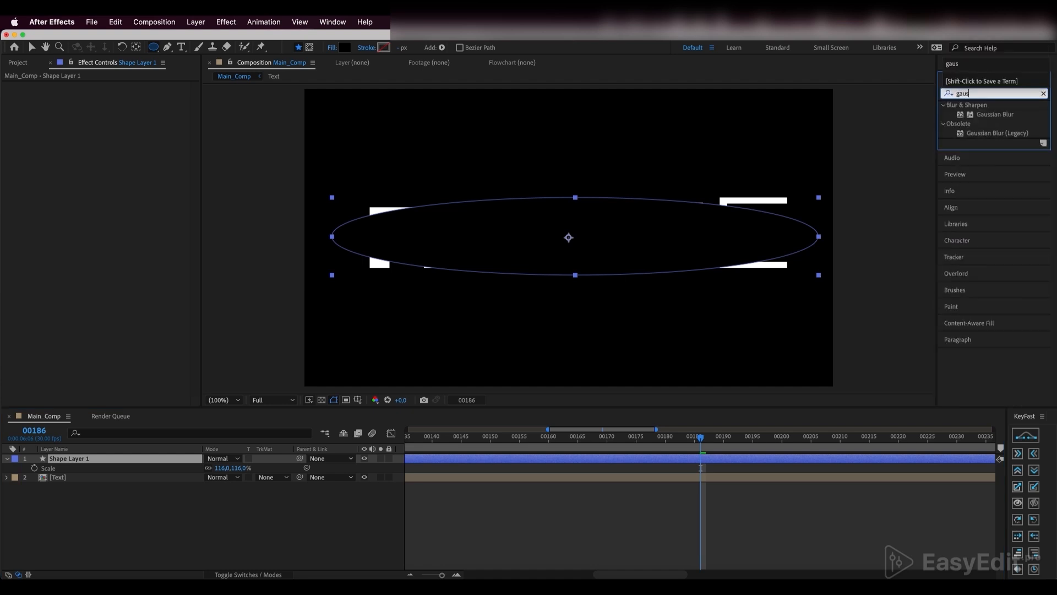
drag(985, 114, 148, 461)
key(v)
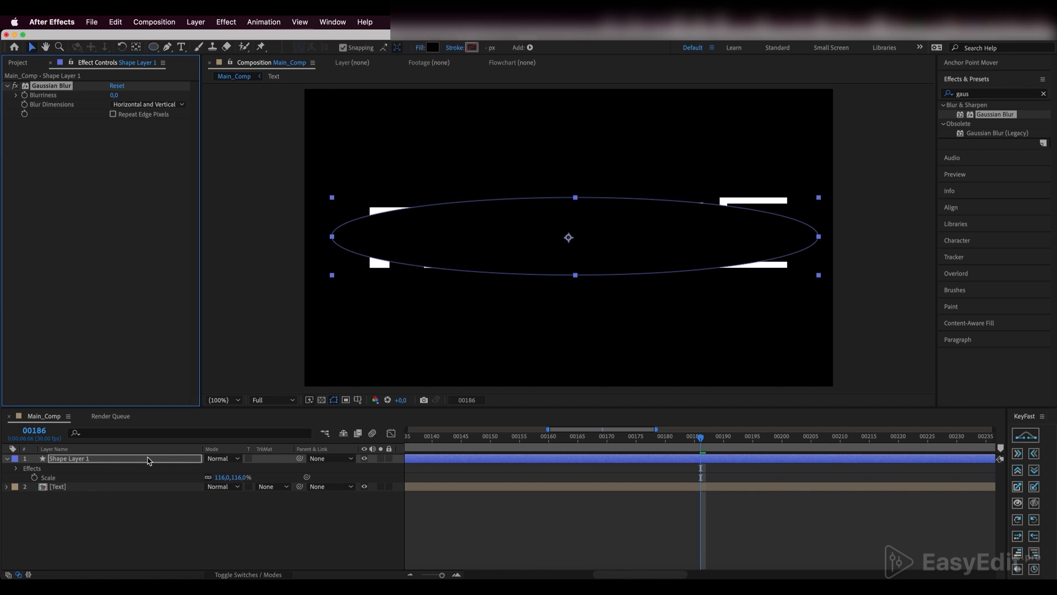
click(113, 96)
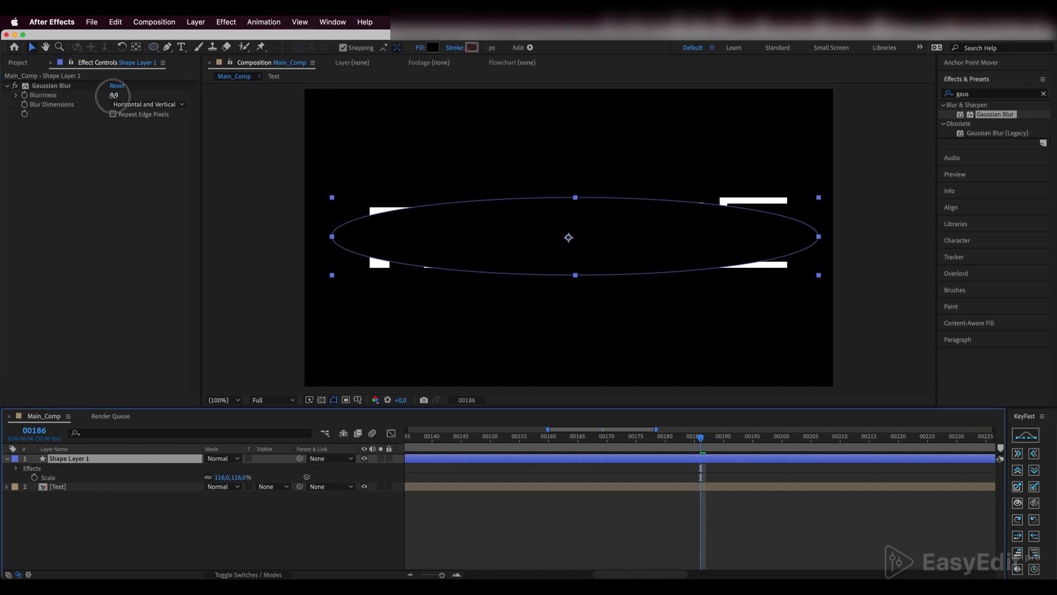
key(Return)
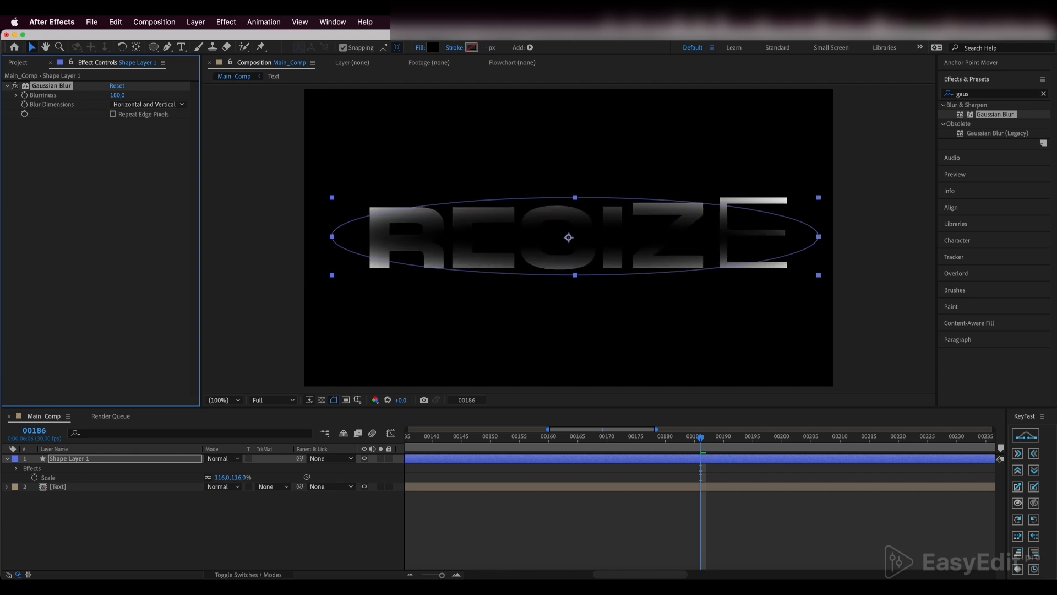
Stretch the ellipse vertically about its centre so it extends well above and below the letters, keeping its width and 116% scale.
drag(241, 477, 245, 477)
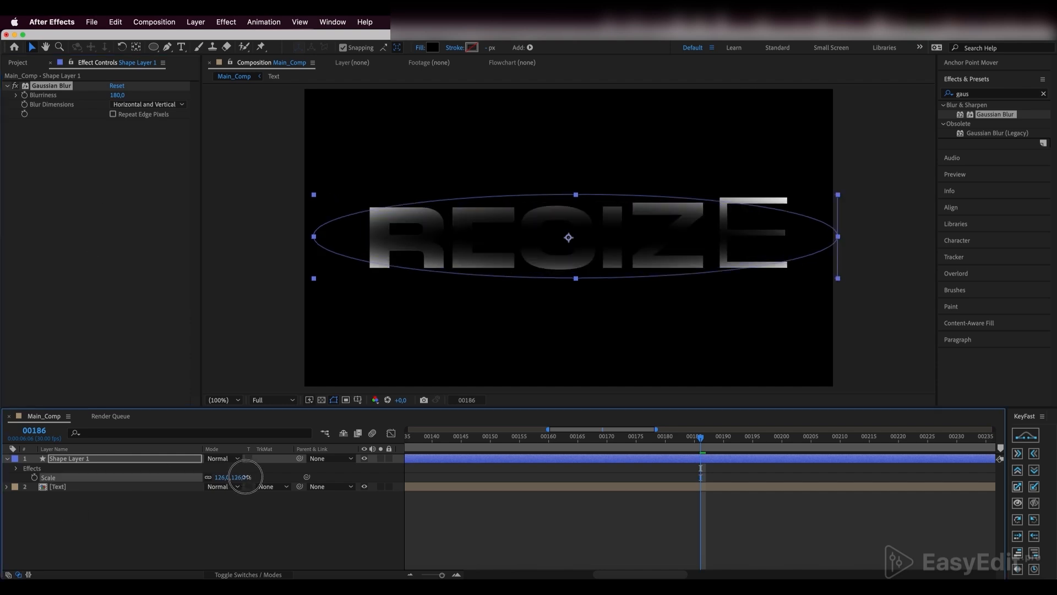
key(super+z)
drag(575, 274, 575, 291)
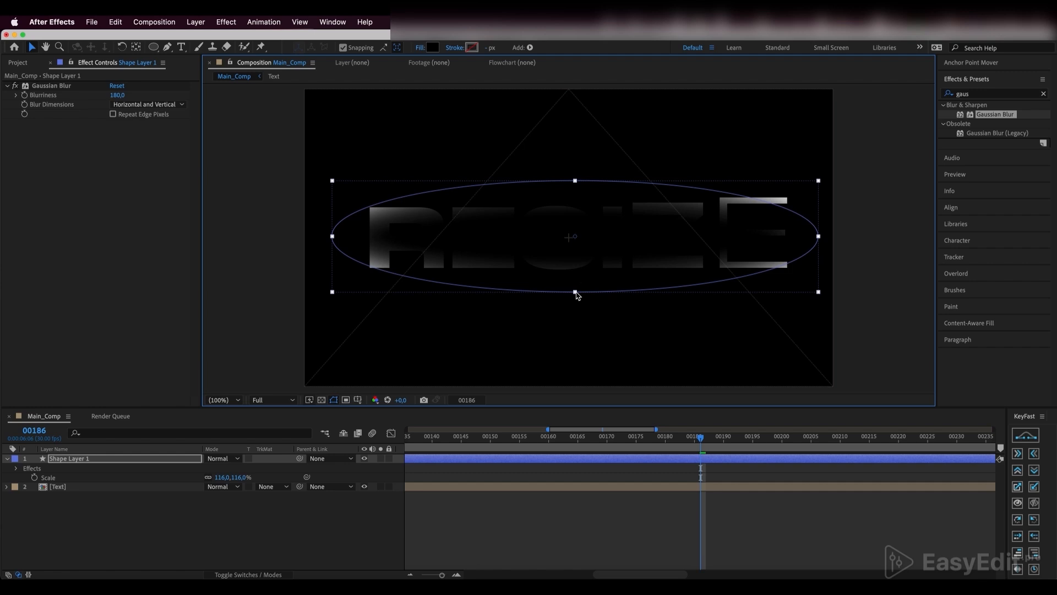
Apply the Solid Composite effect to the blurred ellipse shape layer.
click(978, 93)
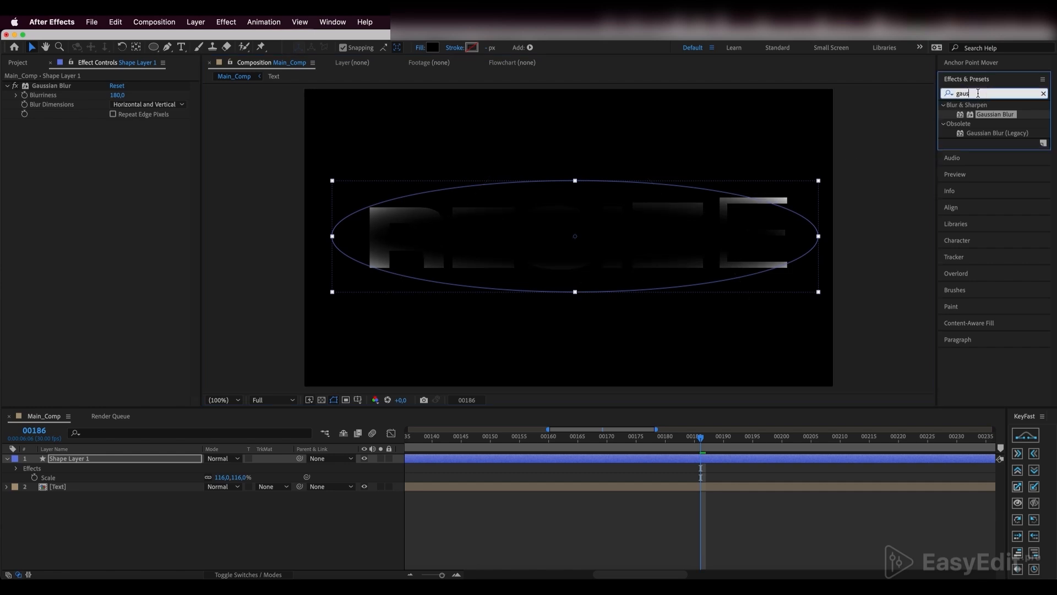
key(BackSpace)
key(BackSpace)
key(BackSpace)
key(BackSpace)
text(solid)
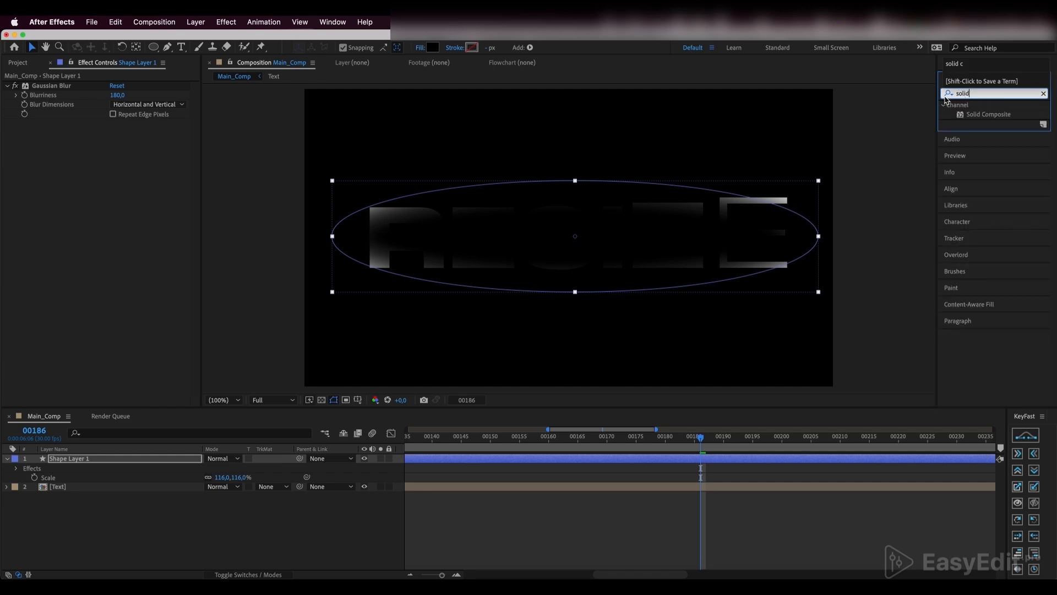
click(980, 114)
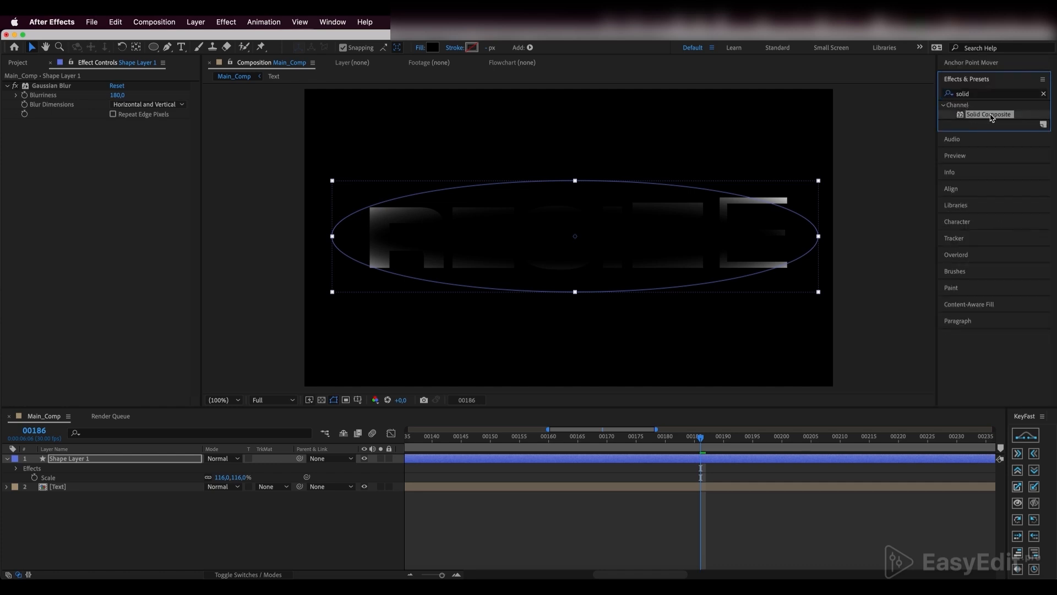
drag(991, 117, 117, 459)
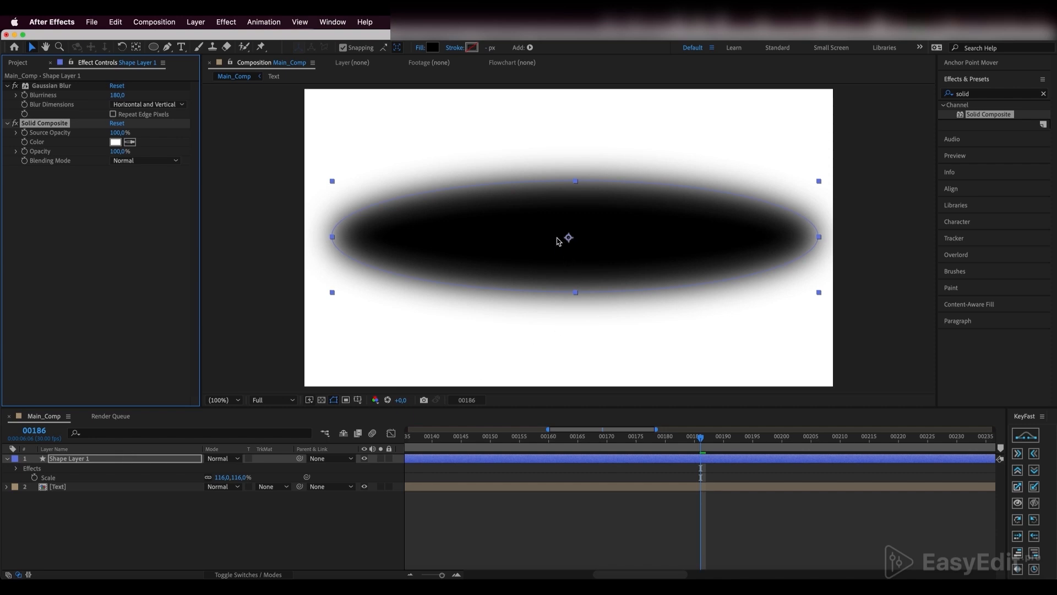
Rename the ellipse shape layer Blur_mask, hide it and collapse its properties.
click(74, 461)
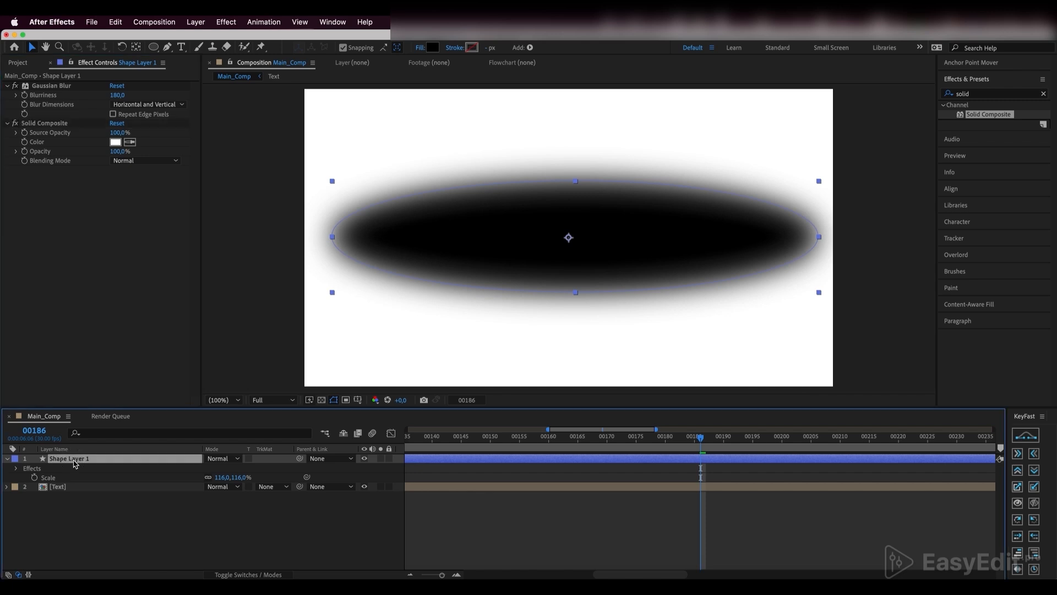
text(Blur_mask)
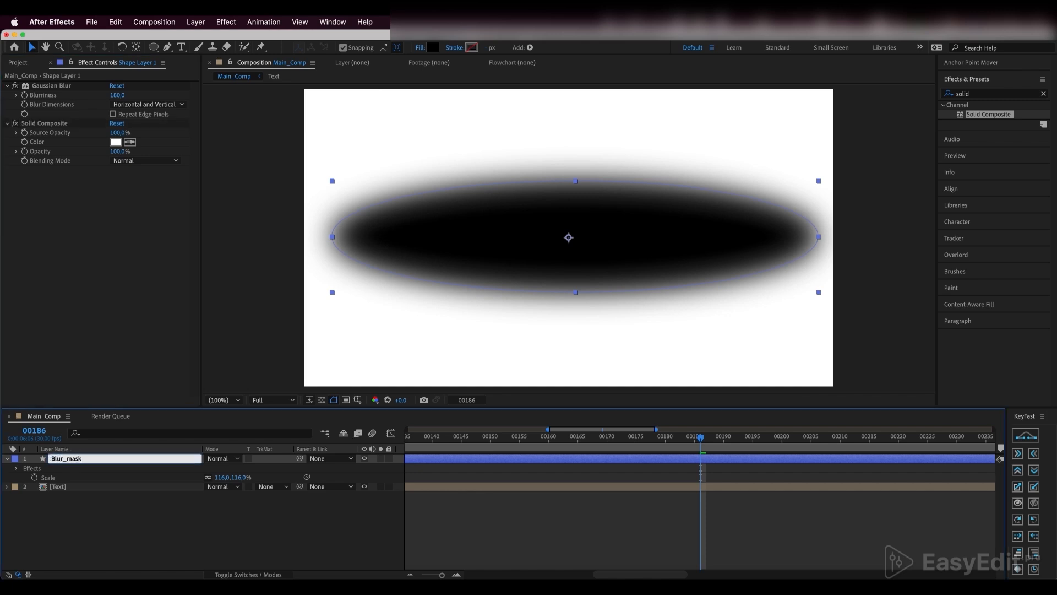
key(Return)
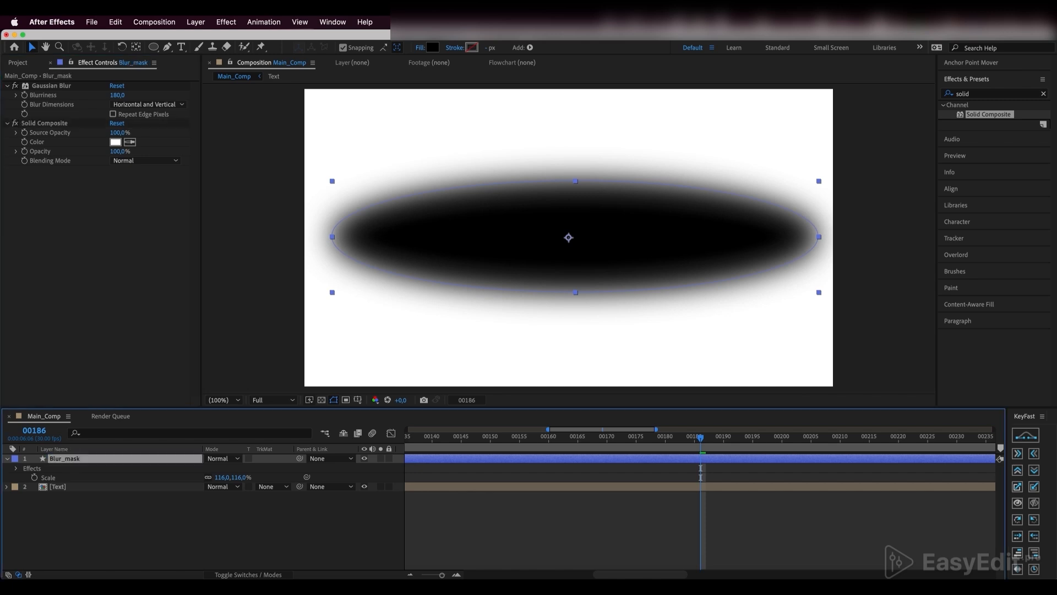
click(365, 459)
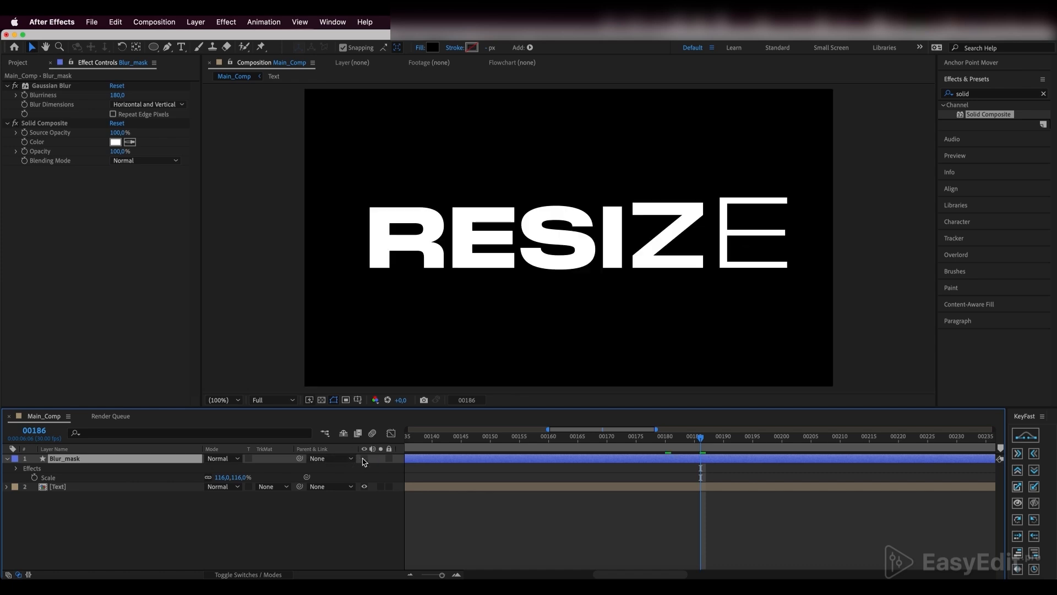
key(u)
Add an adjustment layer above Blur_mask and apply the Camera Lens Blur effect to it.
right_click(144, 525)
mouse_move(190, 437)
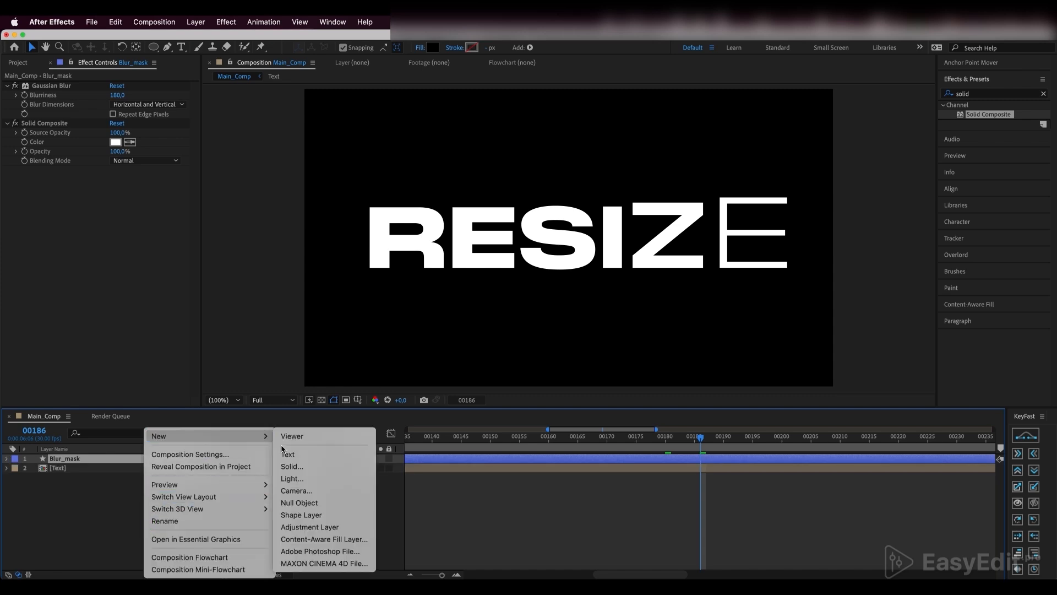
click(297, 529)
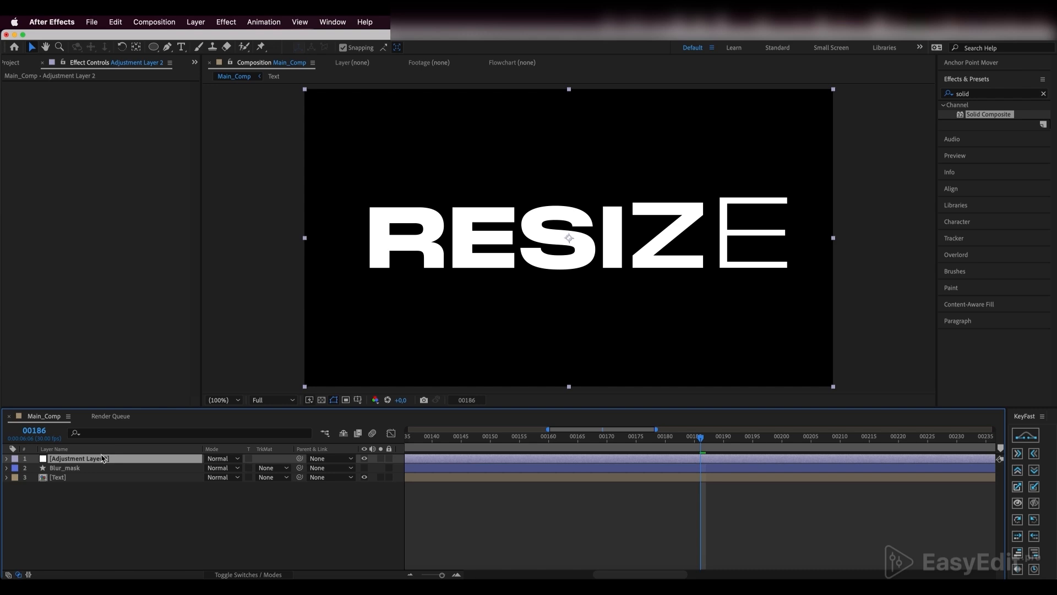
double_click(985, 95)
text(came)
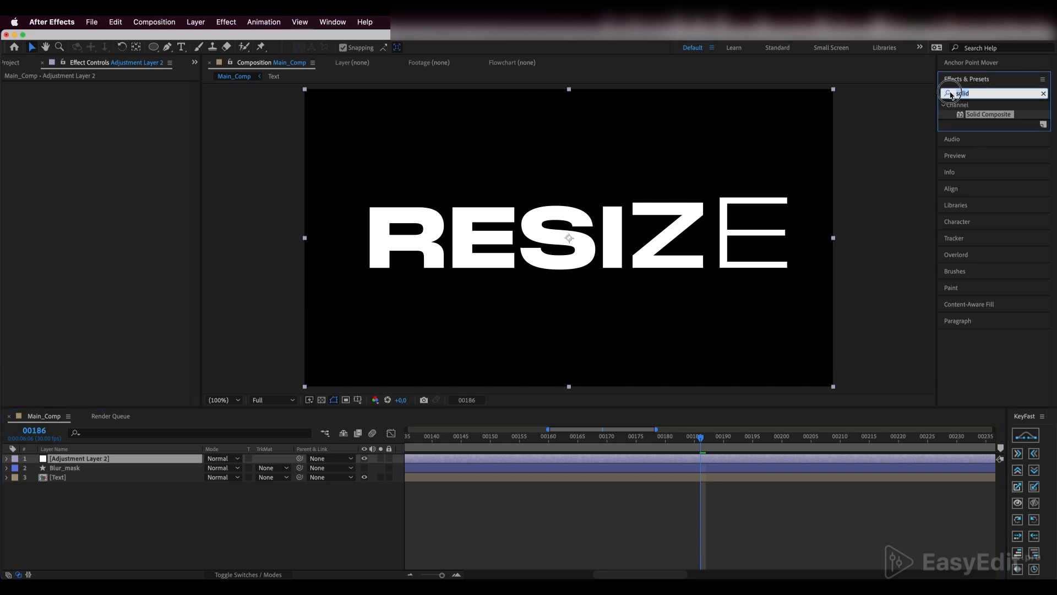
text(ra lens)
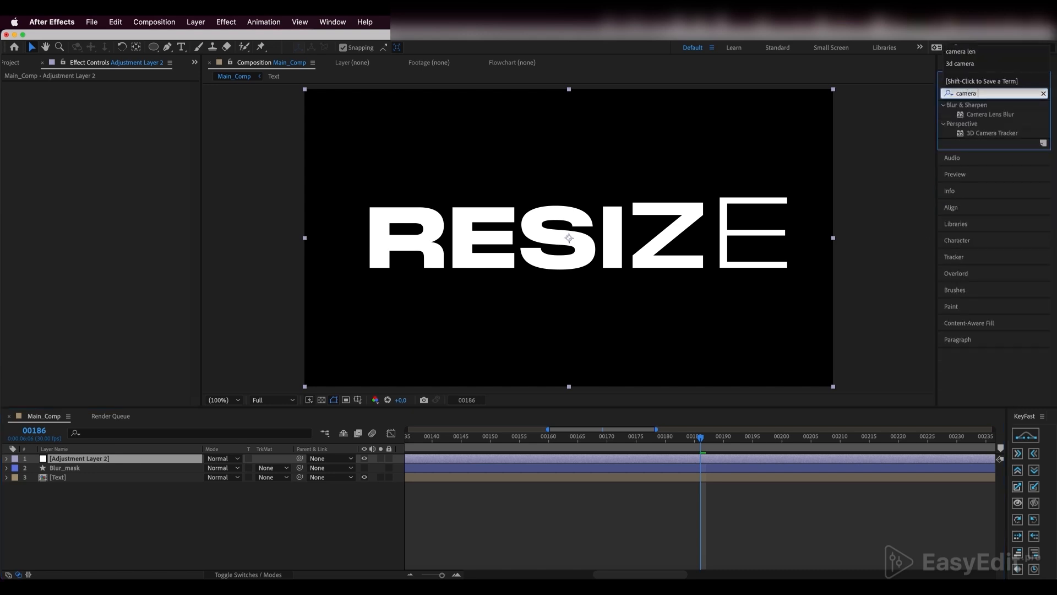
click(1000, 115)
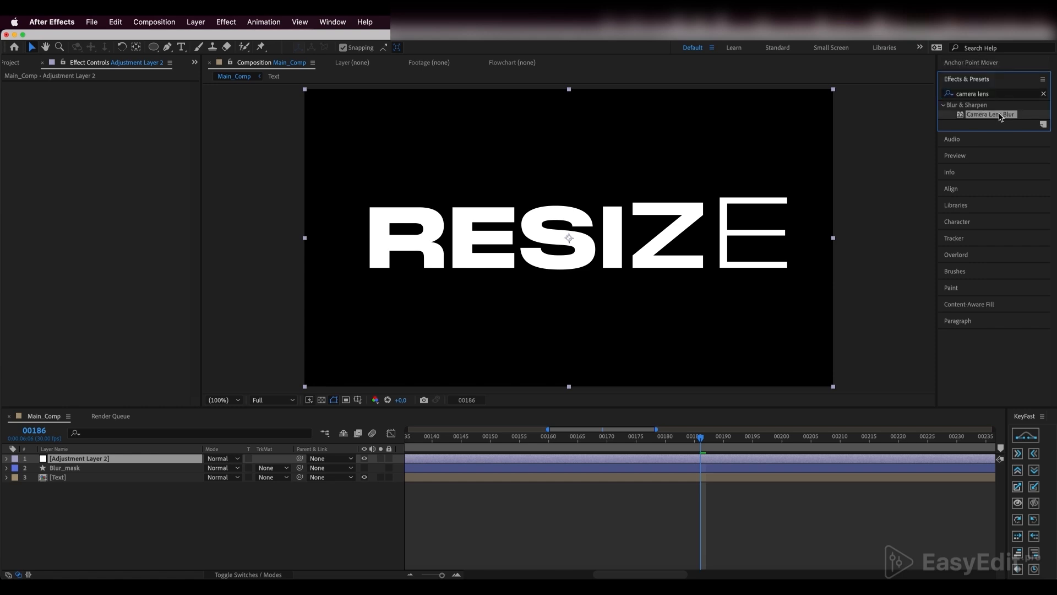
drag(999, 115, 79, 462)
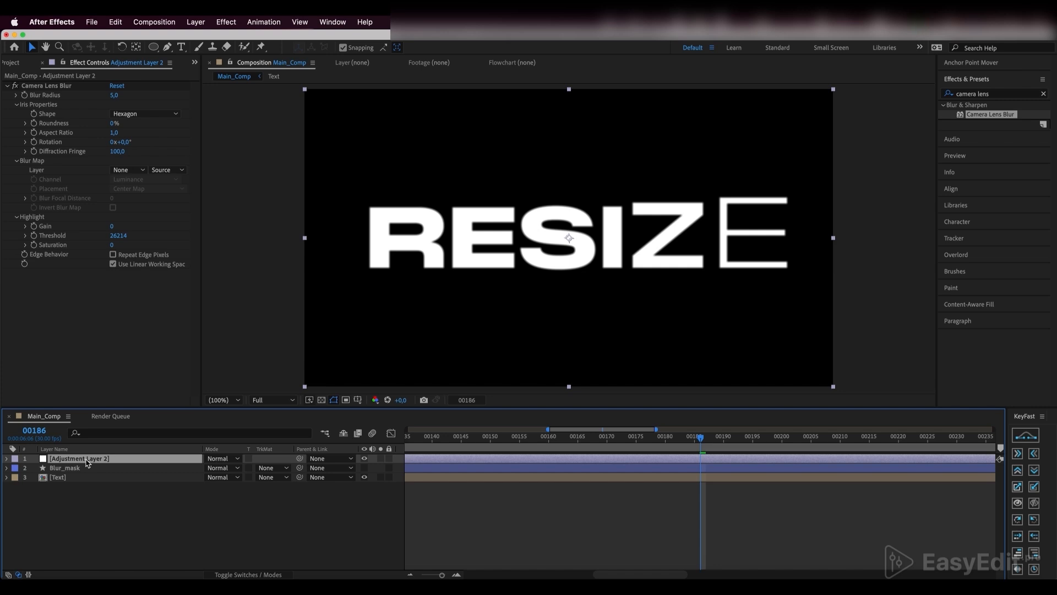
Set the Camera Lens Blur radius to 25.
click(114, 95)
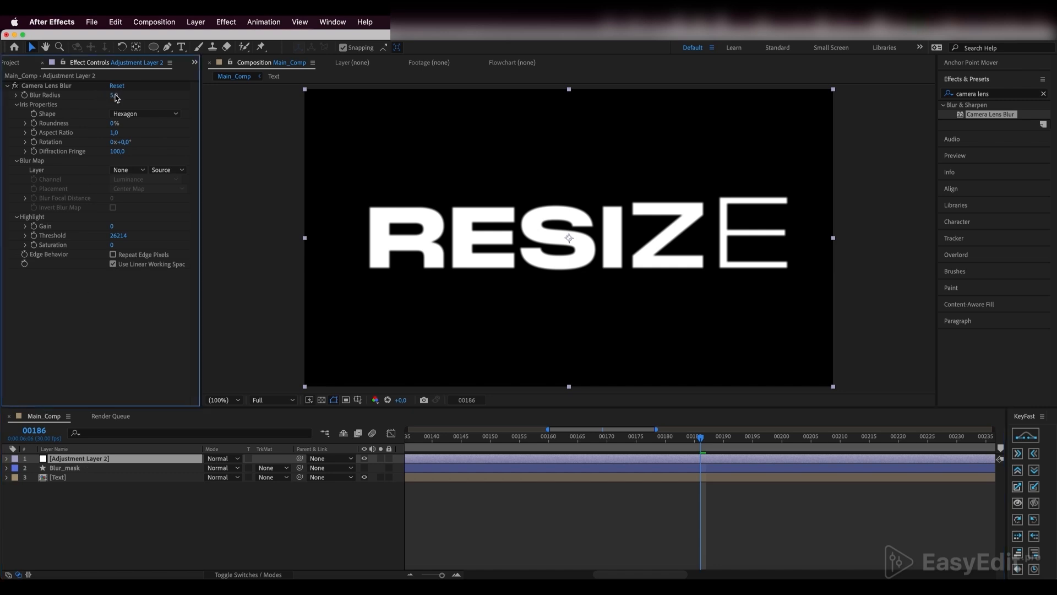
text(25)
key(Return)
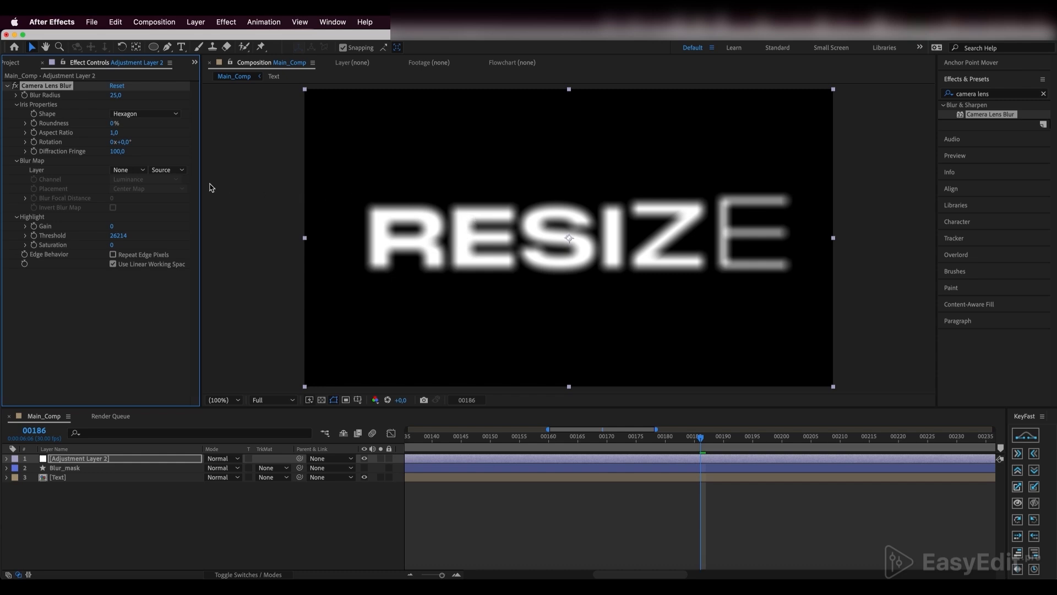
Use Blur_mask with Effects & Masks as the Camera Lens Blur's blur map layer and preview the animation from the start.
click(129, 170)
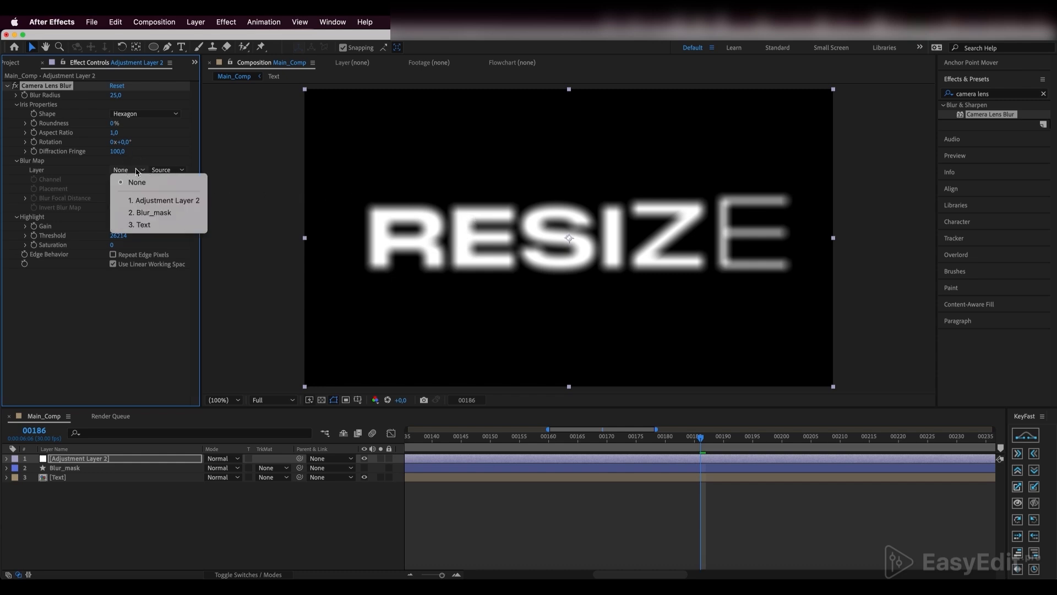
click(149, 214)
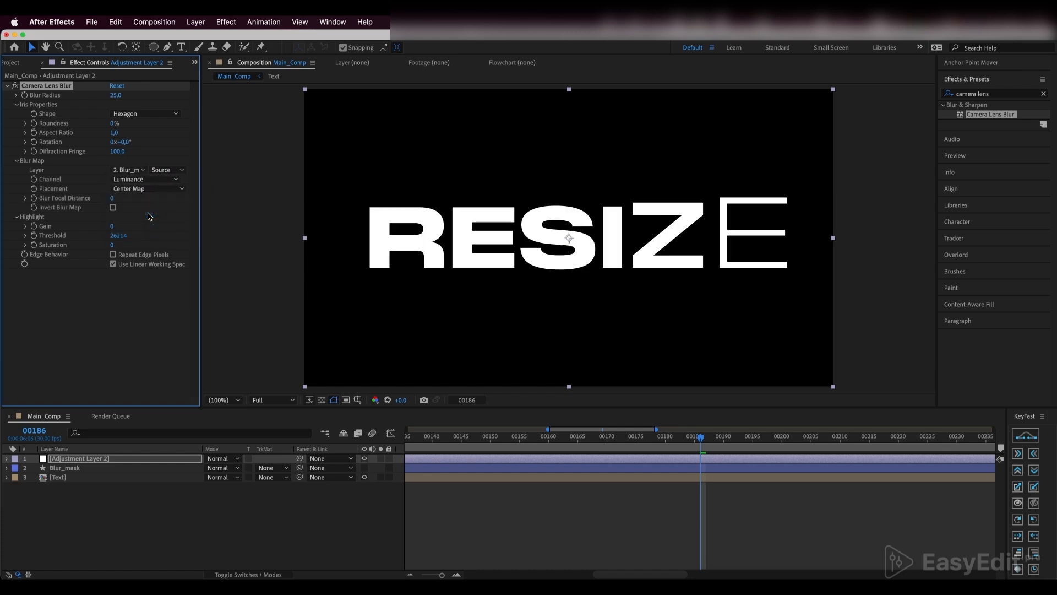
click(165, 170)
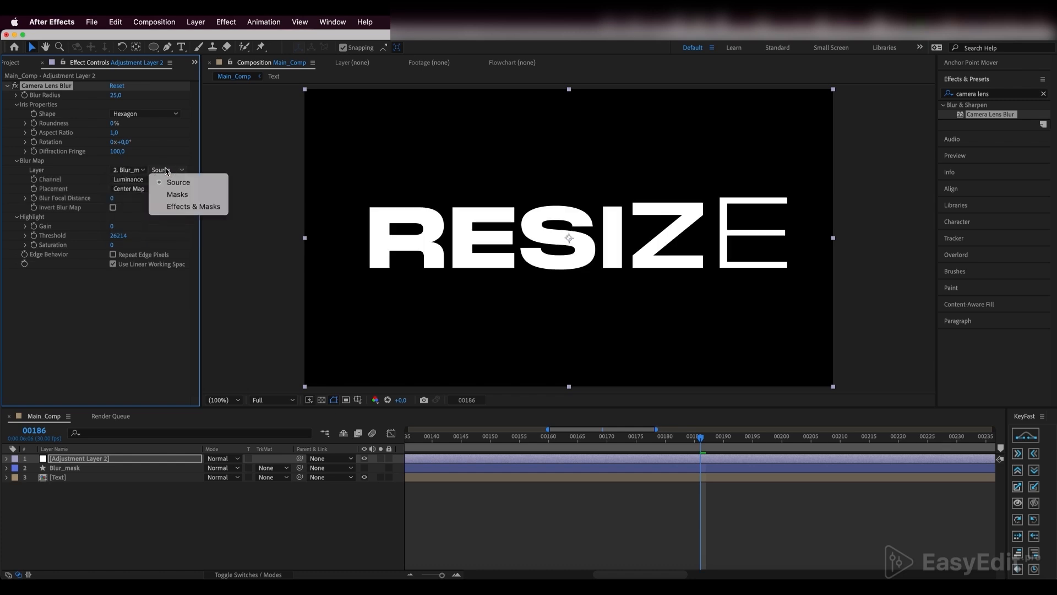
click(172, 209)
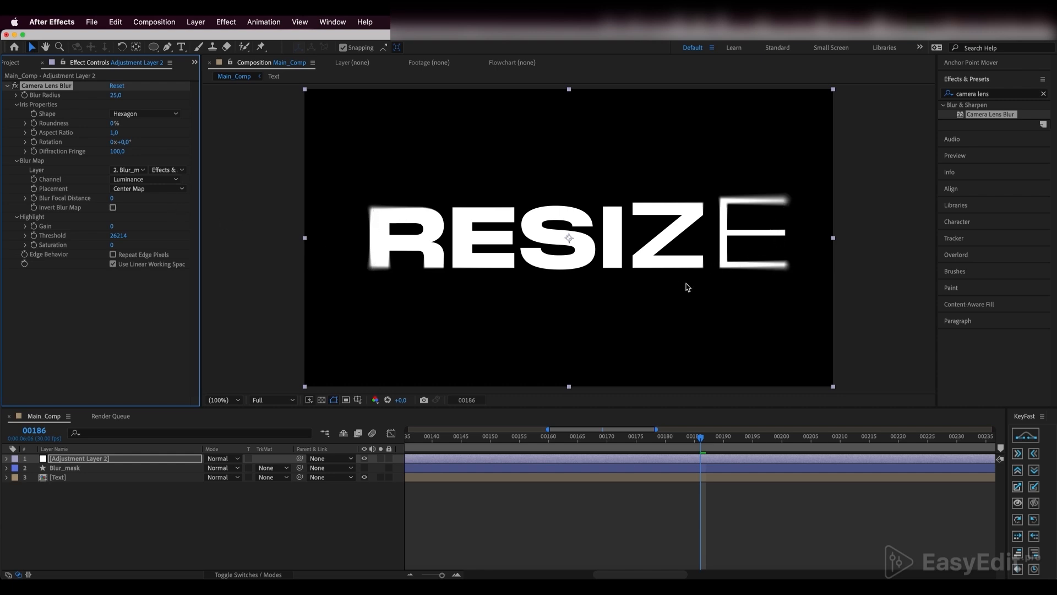
key(Home)
key(space)
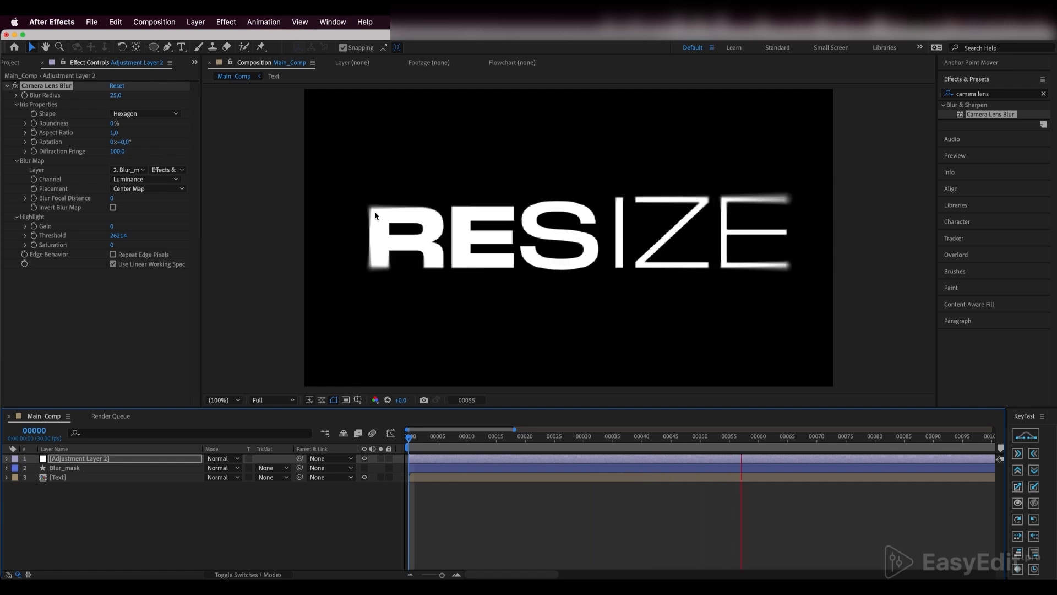
key(space)
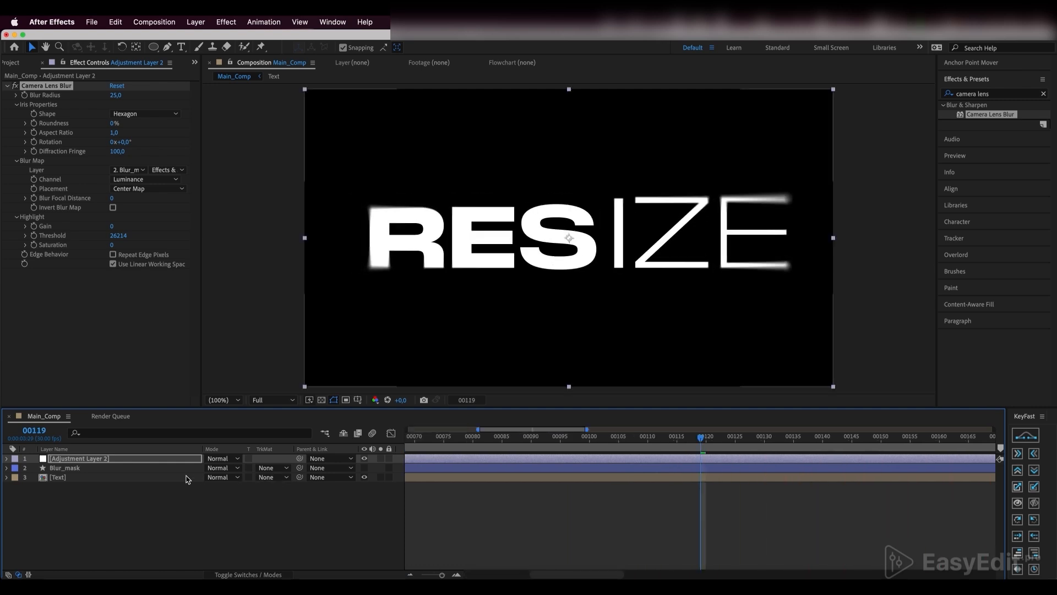
Apply the Optics Compensation effect to Adjustment Layer 2 and place it above Camera Lens Blur.
click(137, 463)
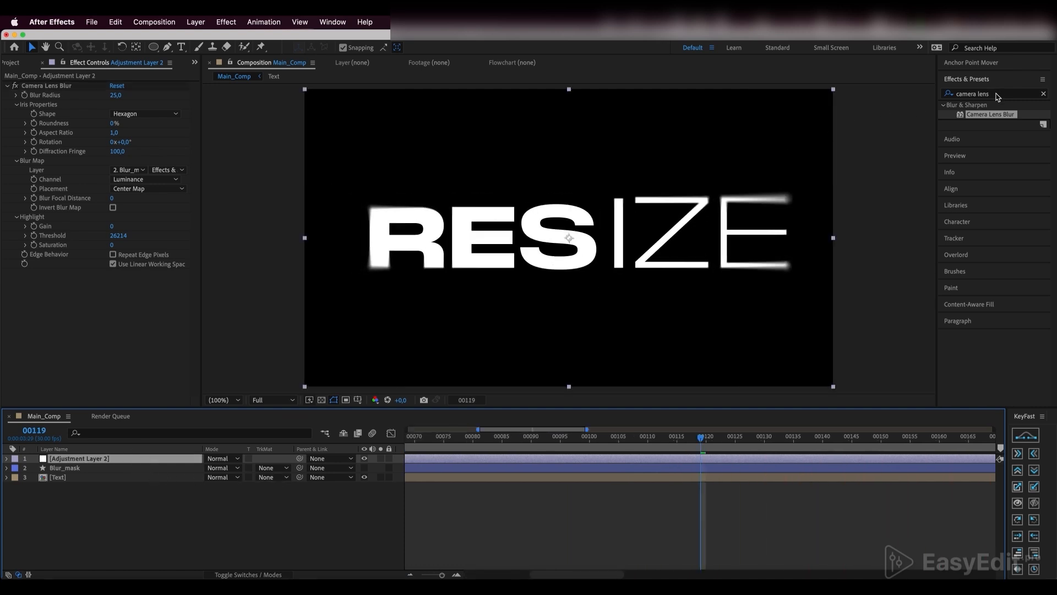
click(970, 95)
text(opti)
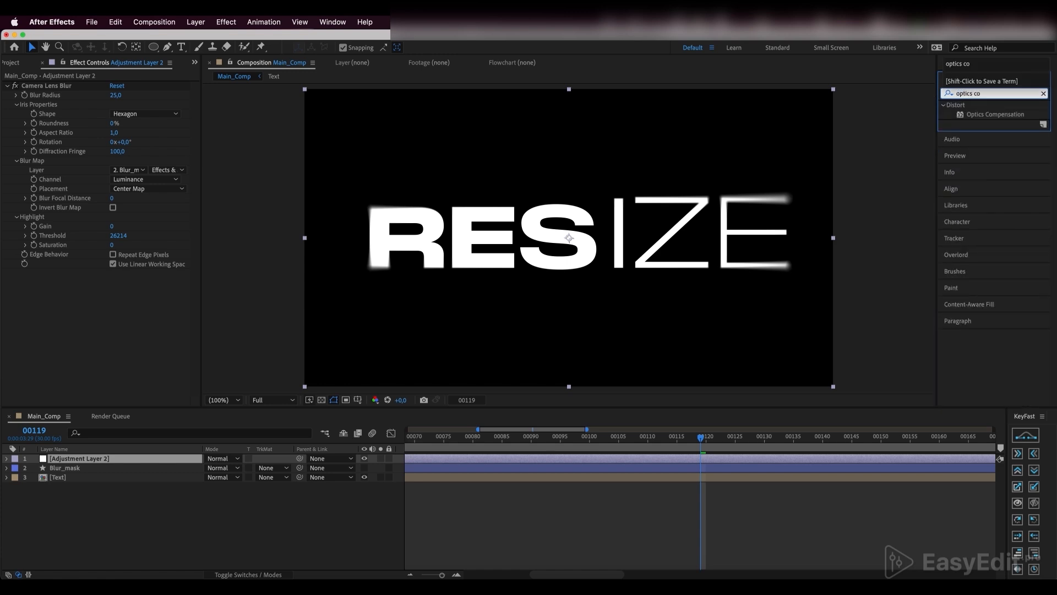
text(cs co)
click(978, 115)
drag(983, 117, 84, 460)
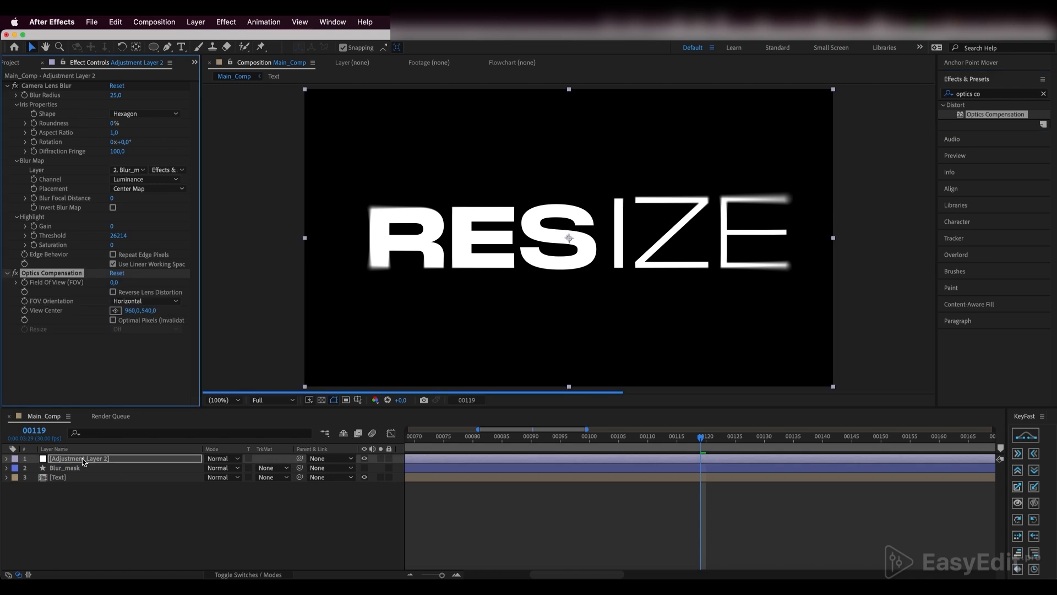
drag(50, 274, 41, 91)
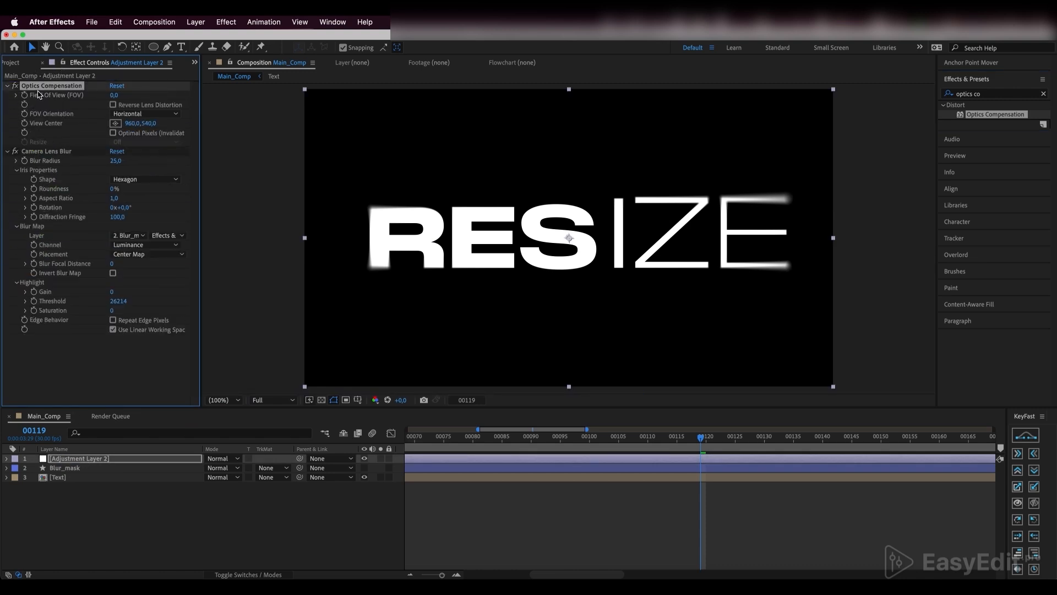
Set the Optics Compensation field of view to 12 and enable Reverse Lens Distortion.
click(114, 94)
text(12)
key(Return)
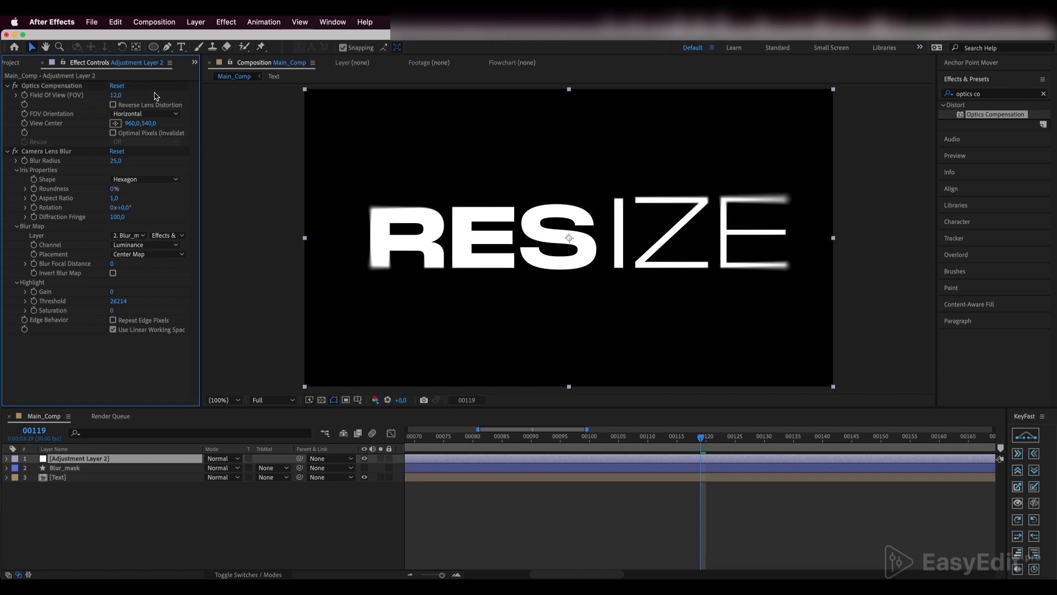
click(114, 104)
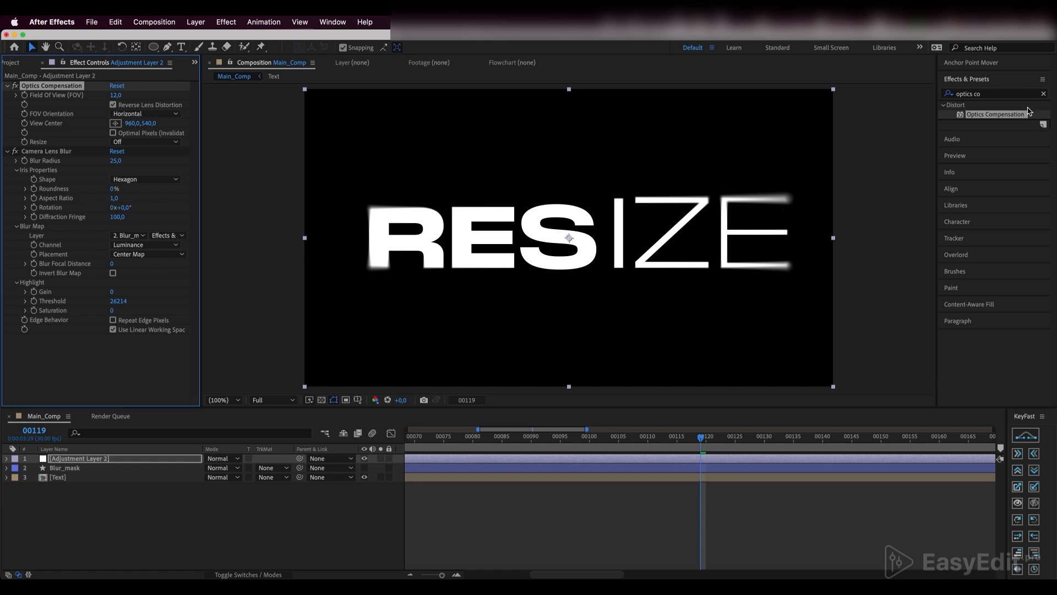
Apply the 3D Glasses effect to Adjustment Layer 2 and place it between Optics Compensation and Camera Lens Blur.
click(947, 95)
text(3d fg)
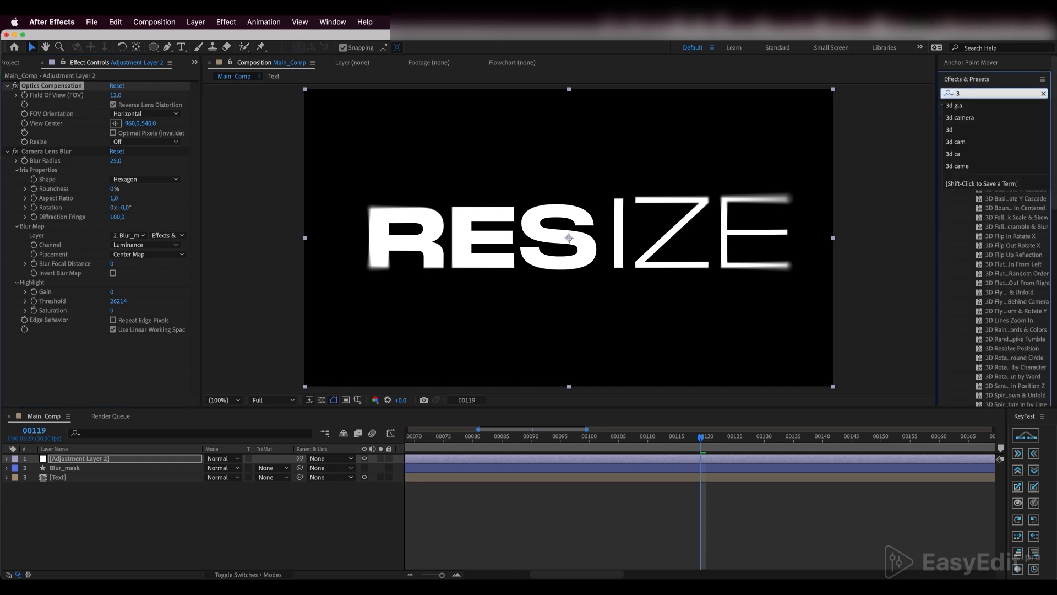
key(BackSpace)
key(BackSpace)
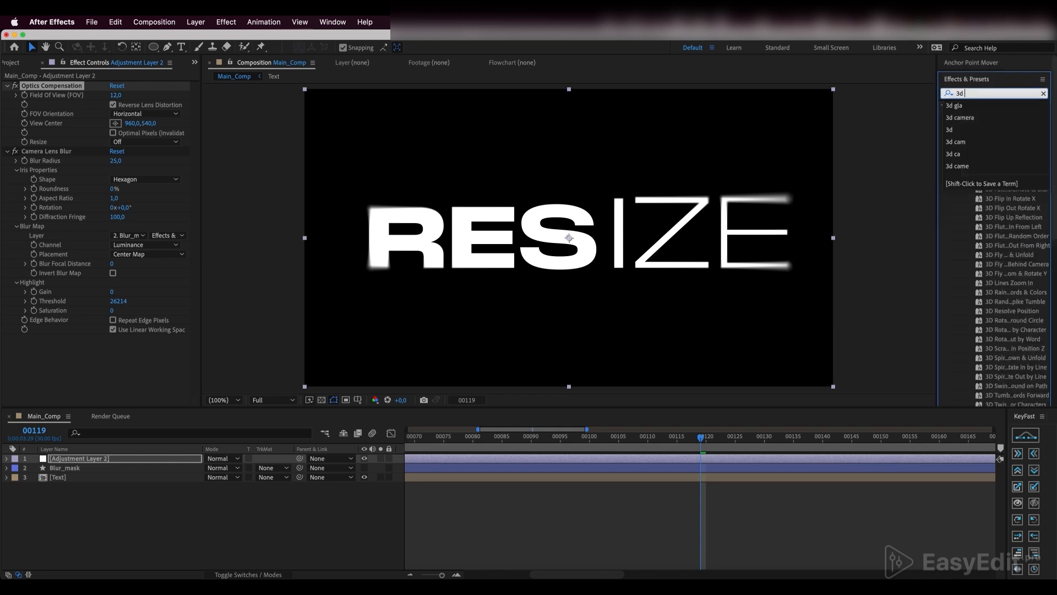
text(gla)
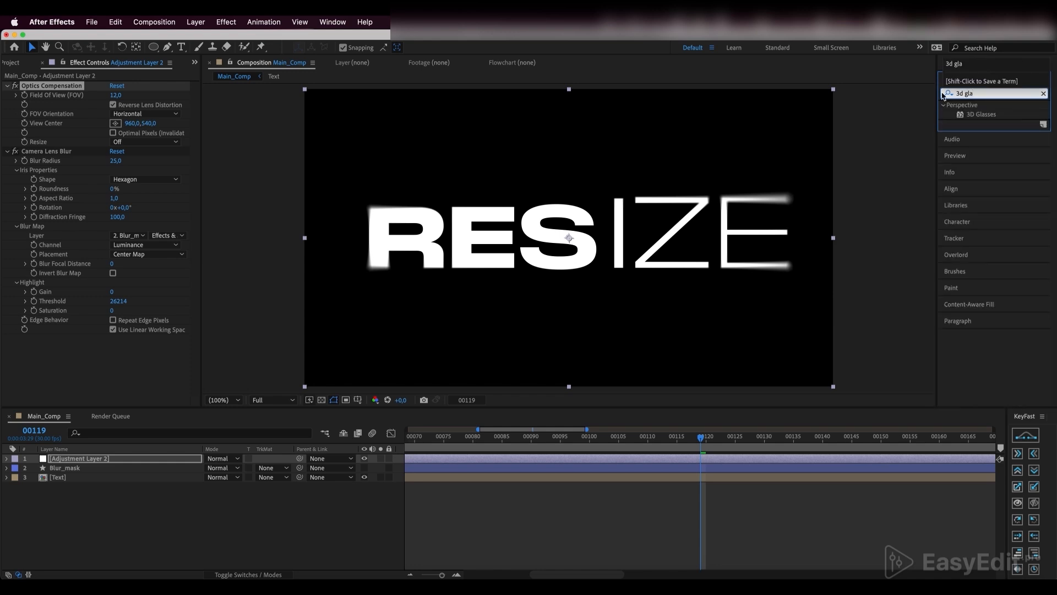
click(970, 114)
drag(995, 115, 84, 460)
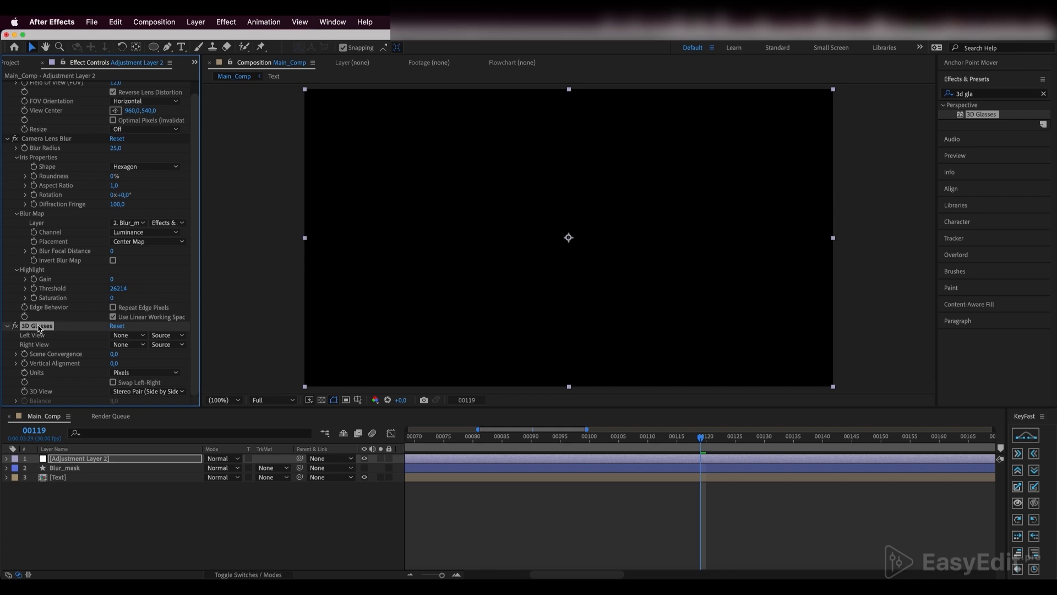
drag(39, 329, 44, 135)
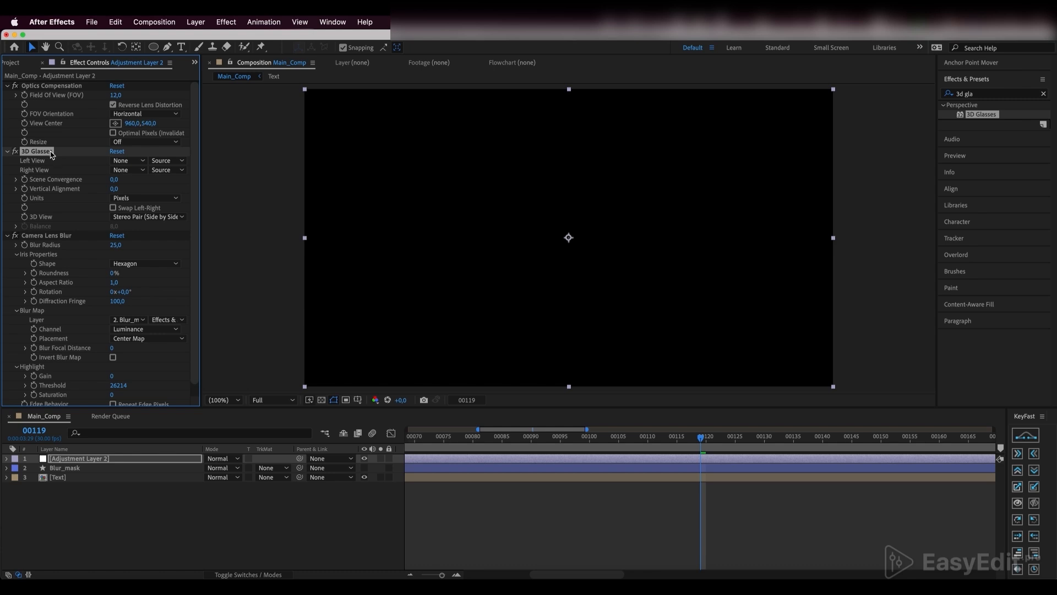
Set the 3D Glasses left view to Adjustment Layer 2 and its 3D view to Balanced Colored Red Blue.
click(132, 169)
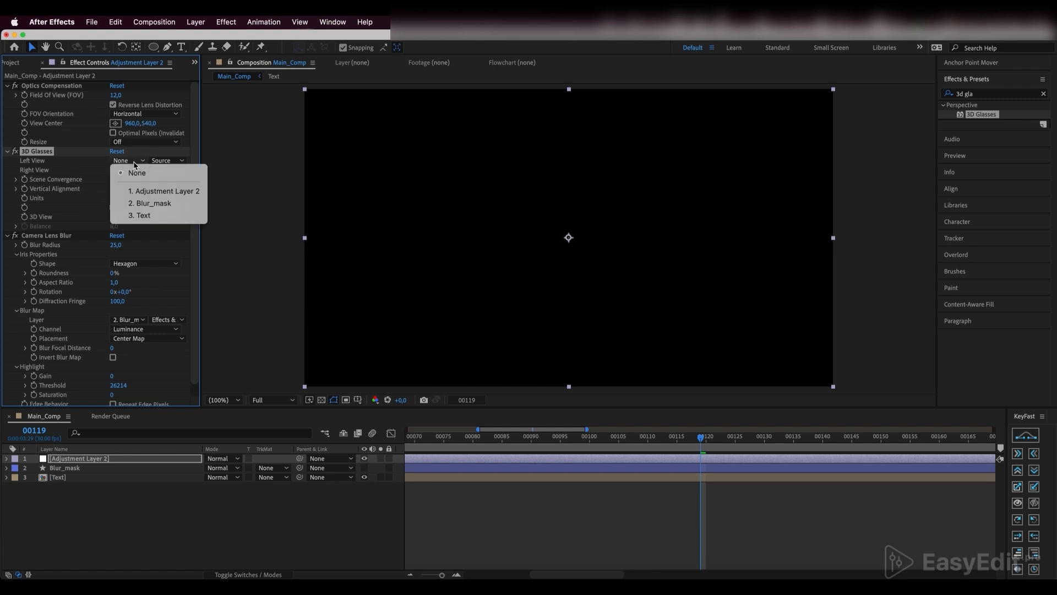
click(141, 191)
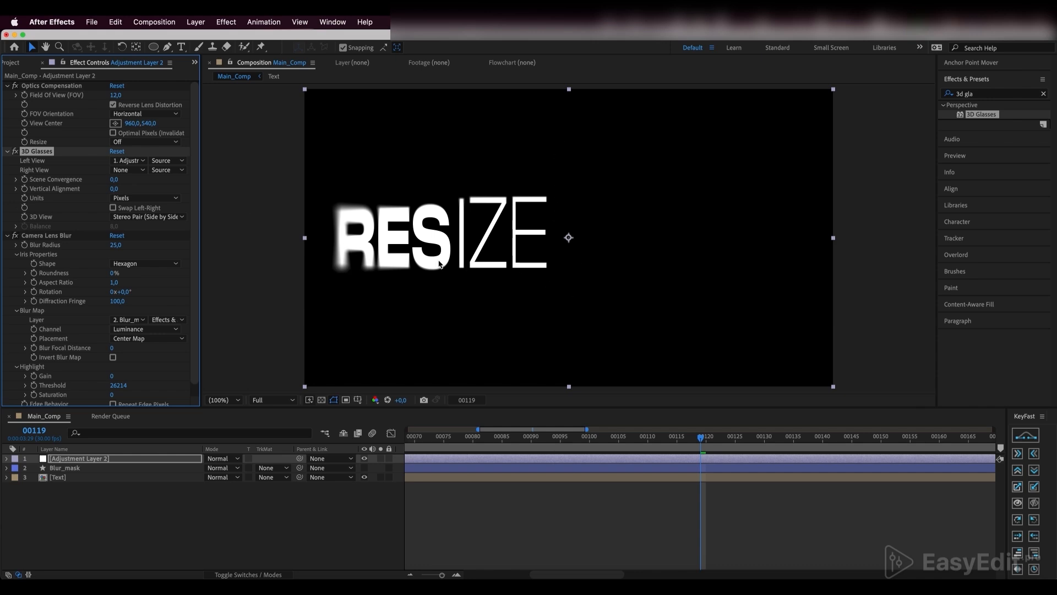
click(156, 217)
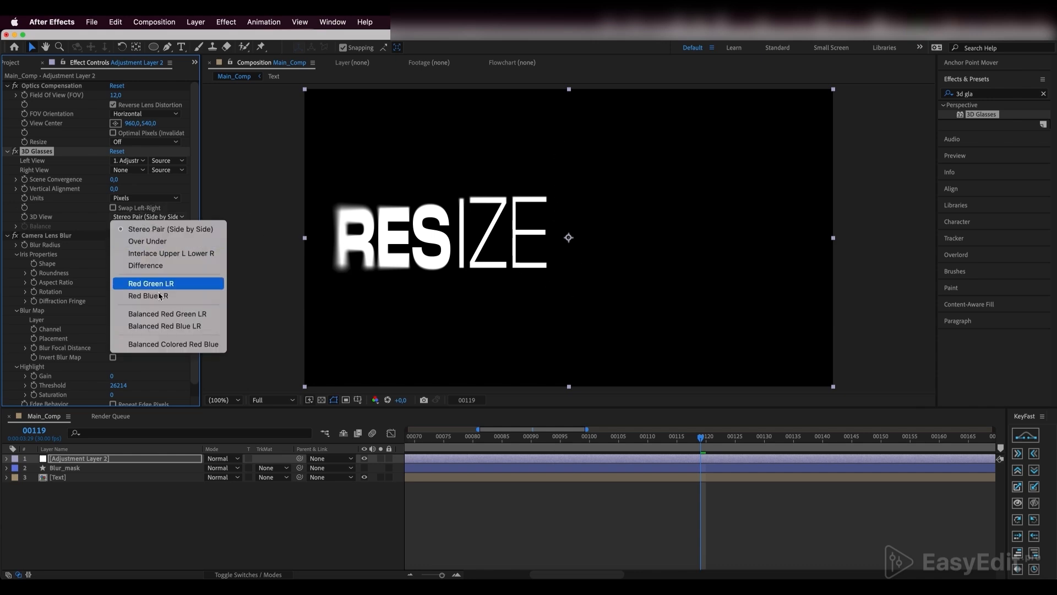
click(165, 345)
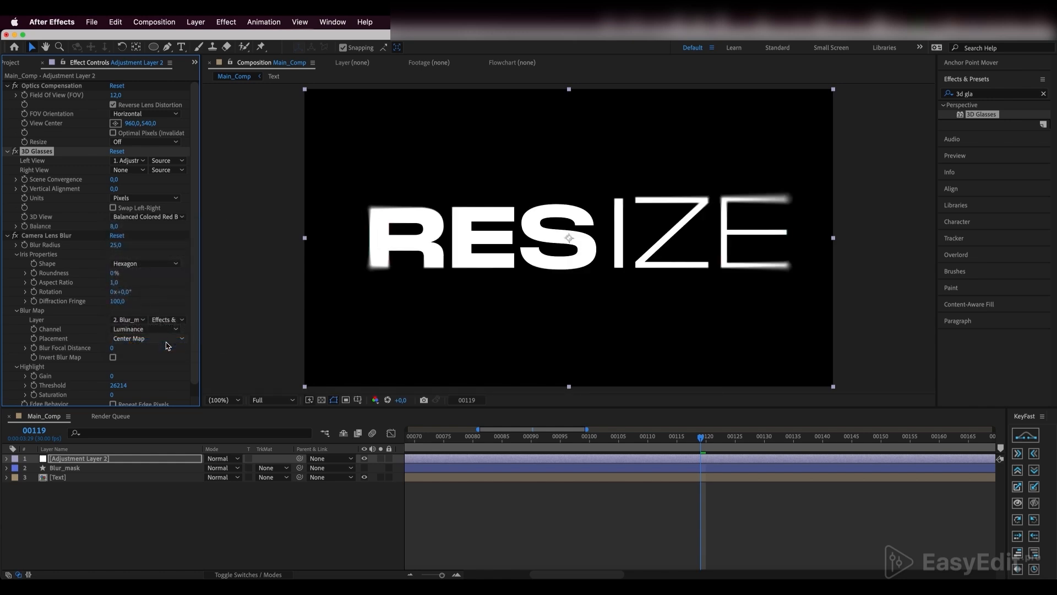
Try a 3D Glasses balance of 29 with an Optics Compensation field of view of 15.2.
click(113, 226)
text(29)
key(Return)
drag(116, 95, 130, 95)
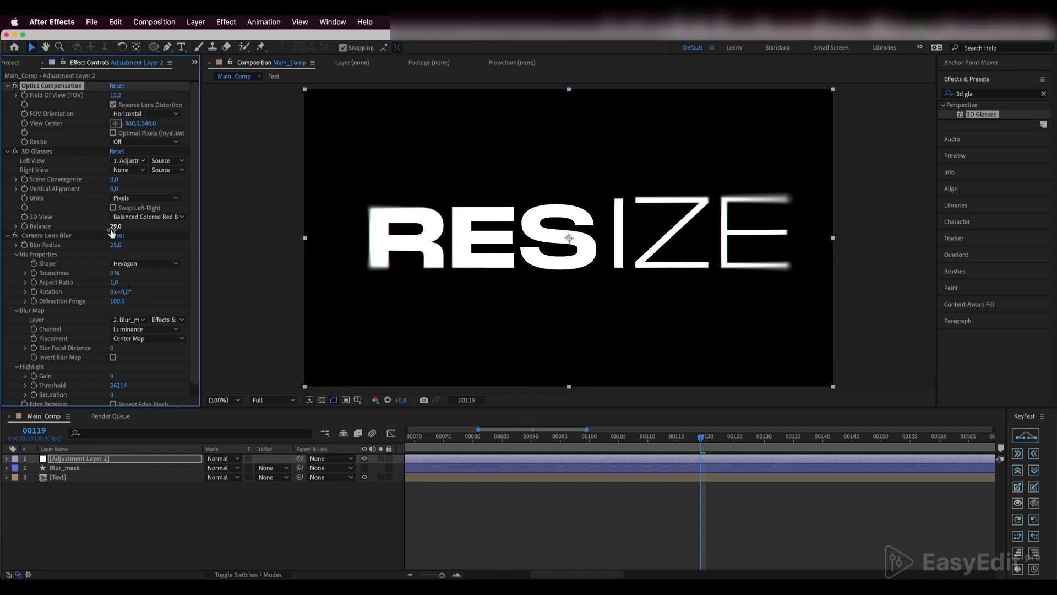
Set the Optics Compensation field of view to 17 and the 3D Glasses balance to 35, and preview the result up close.
click(115, 94)
text(17)
key(Return)
click(115, 225)
text(35)
key(Return)
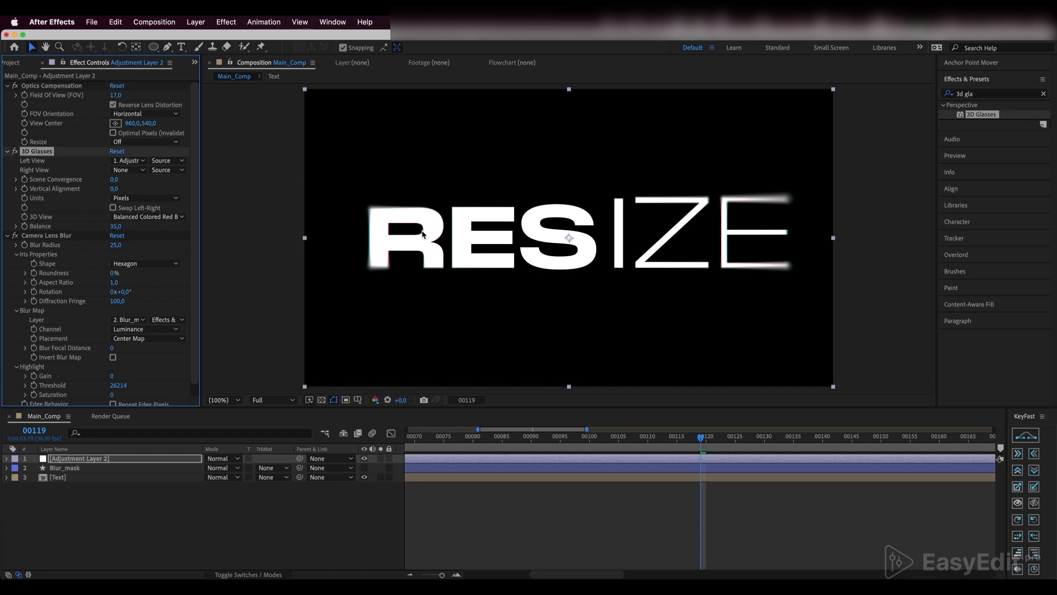
key(period)
drag(352, 234, 638, 240)
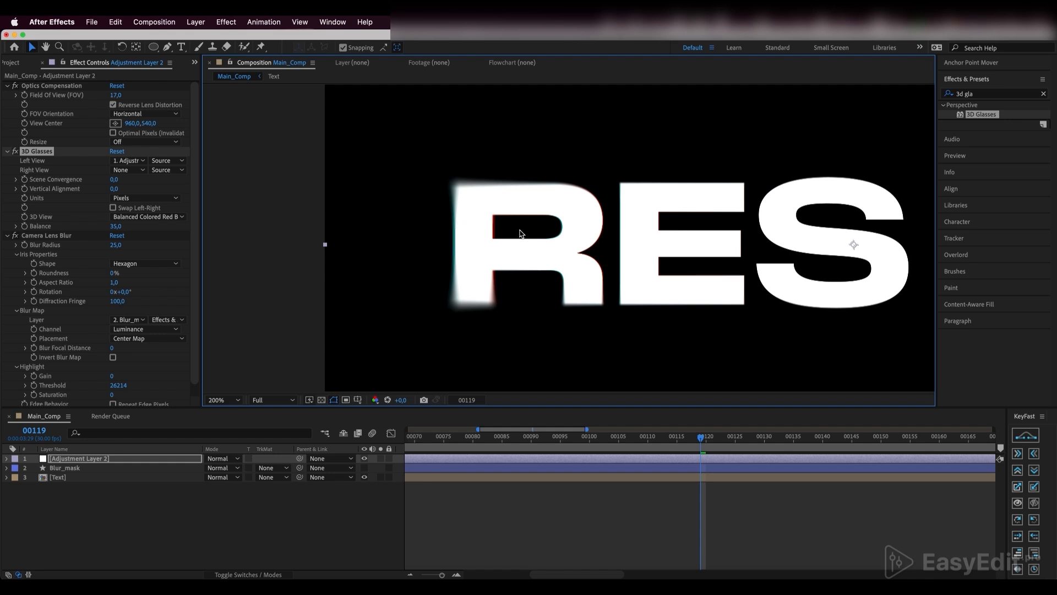
key(period)
key(space)
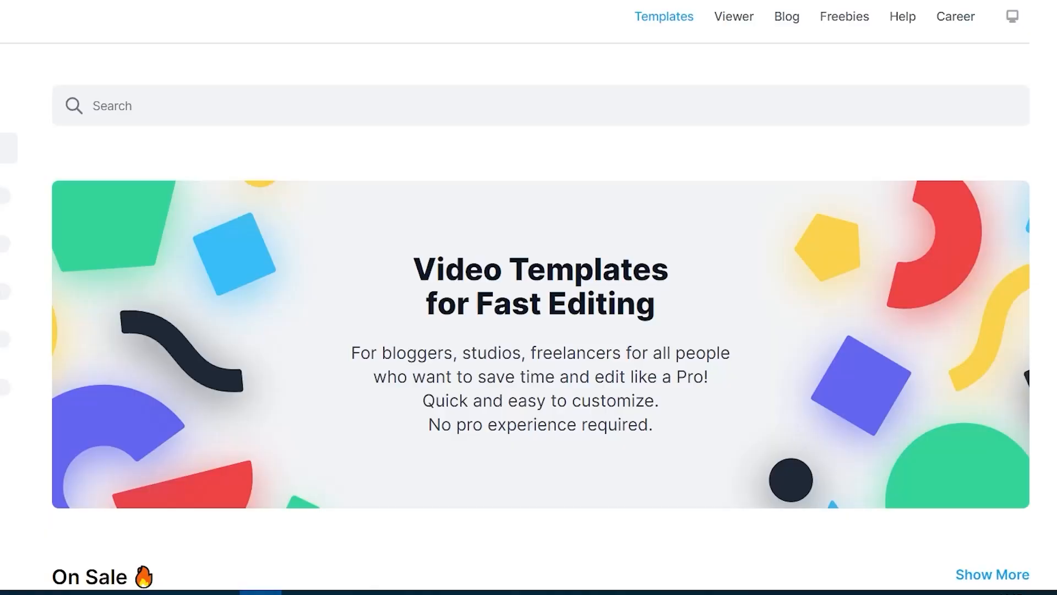
Switch to the video templates website, open the Titles Pro pack and view its Details category.
scroll(529, 330, down, 4)
scroll(529, 330, down, 6)
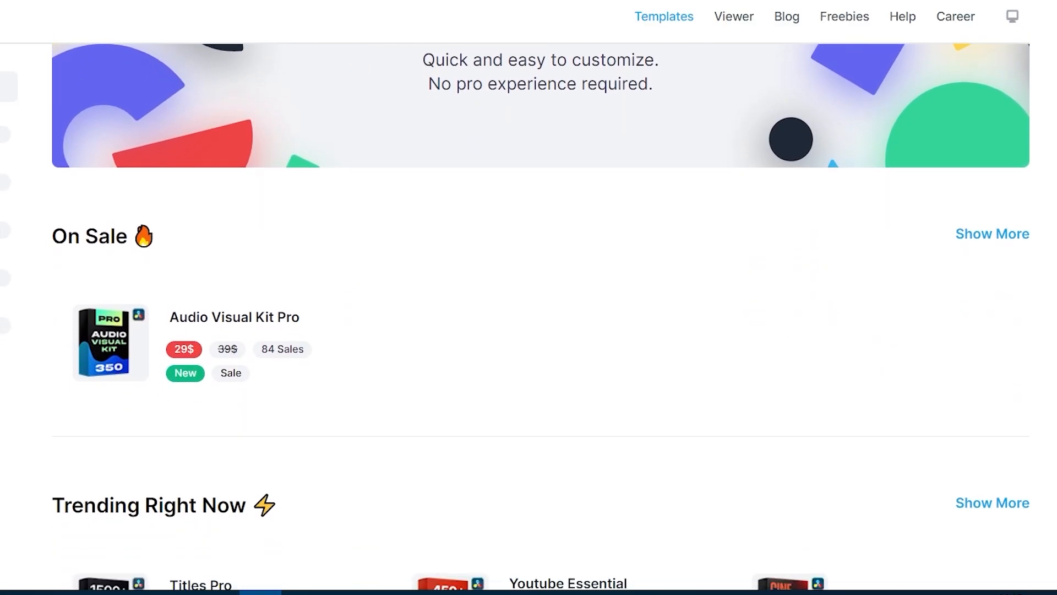
scroll(528, 330, down, 8)
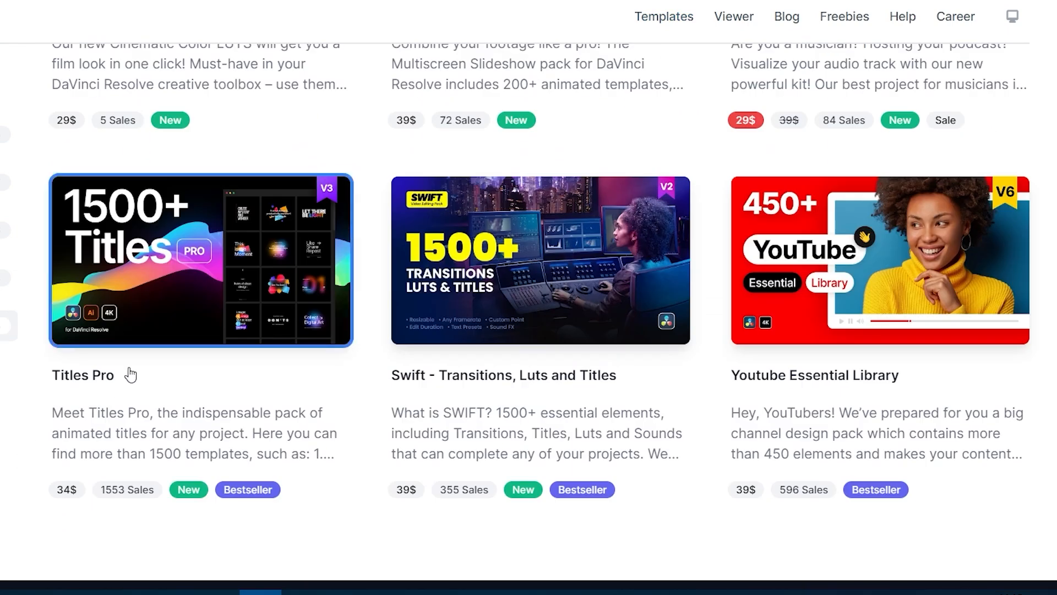
click(189, 307)
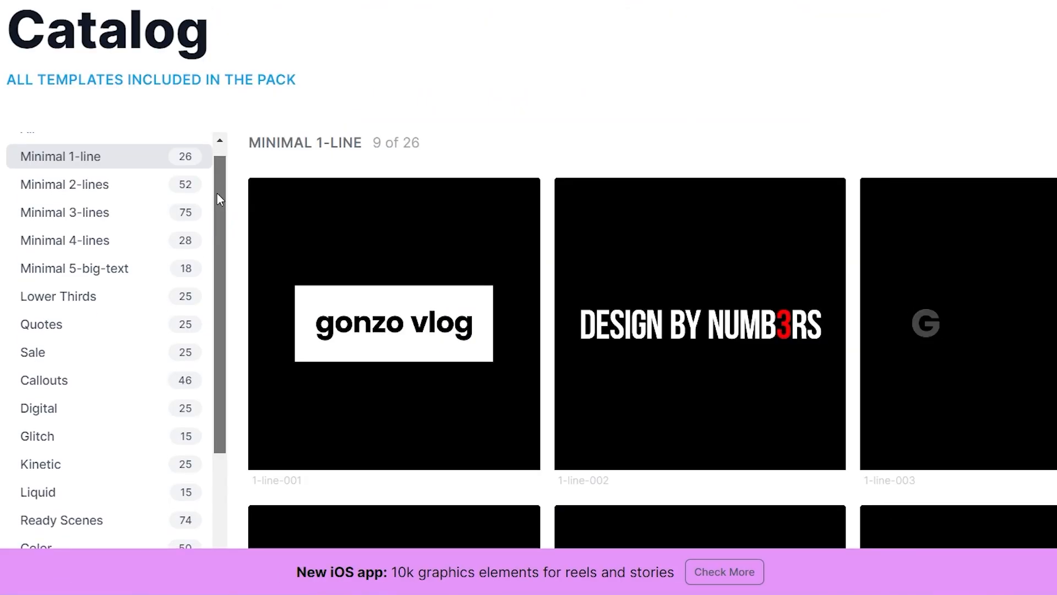
drag(216, 193, 213, 273)
scroll(214, 345, down, 2)
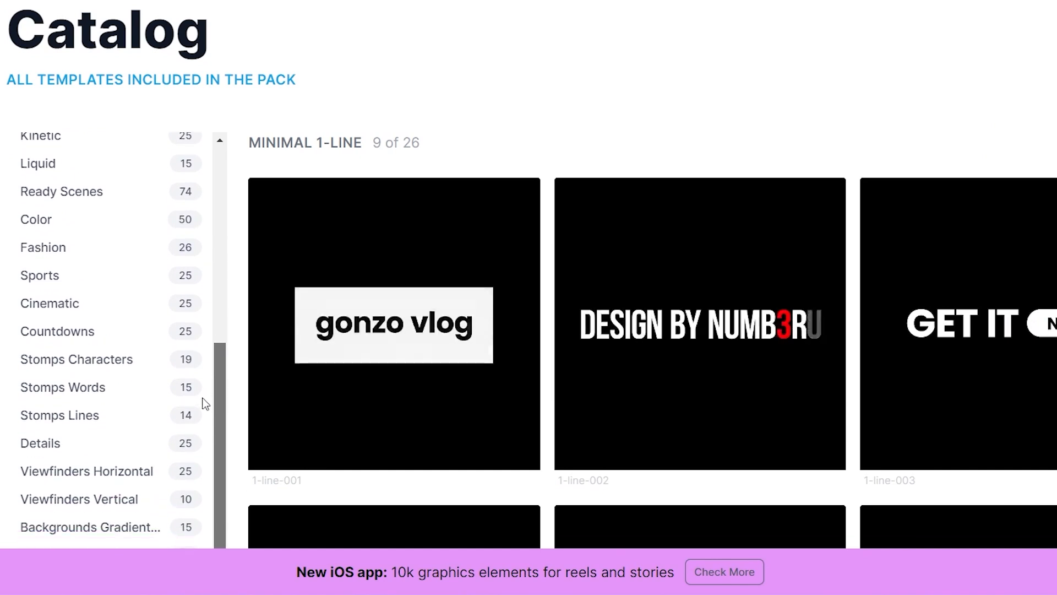
click(164, 441)
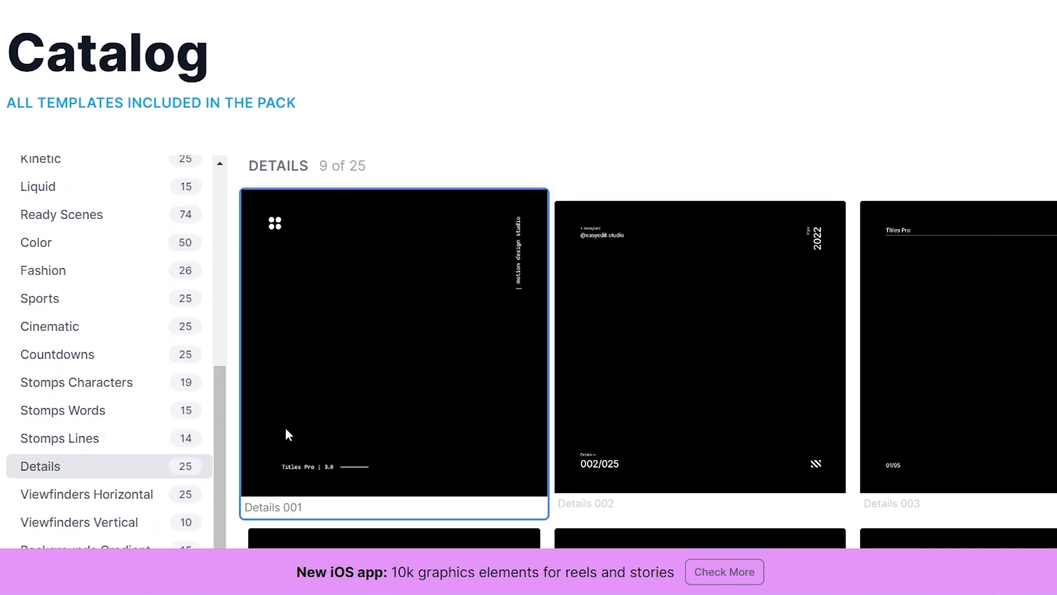
Browse the video template packs for After Effects on the website.
click(119, 329)
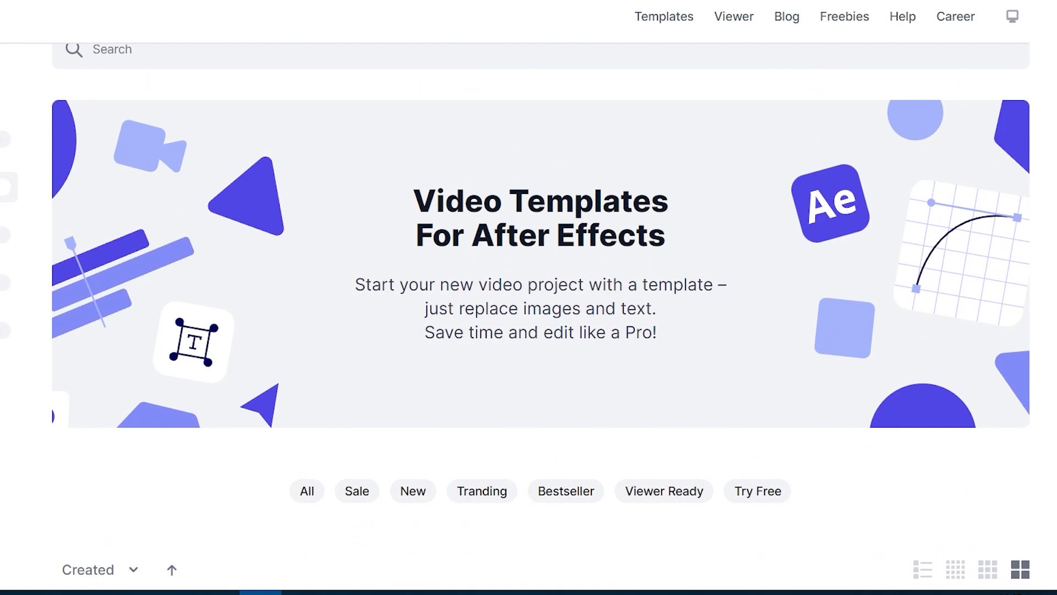
scroll(529, 308, down, 8)
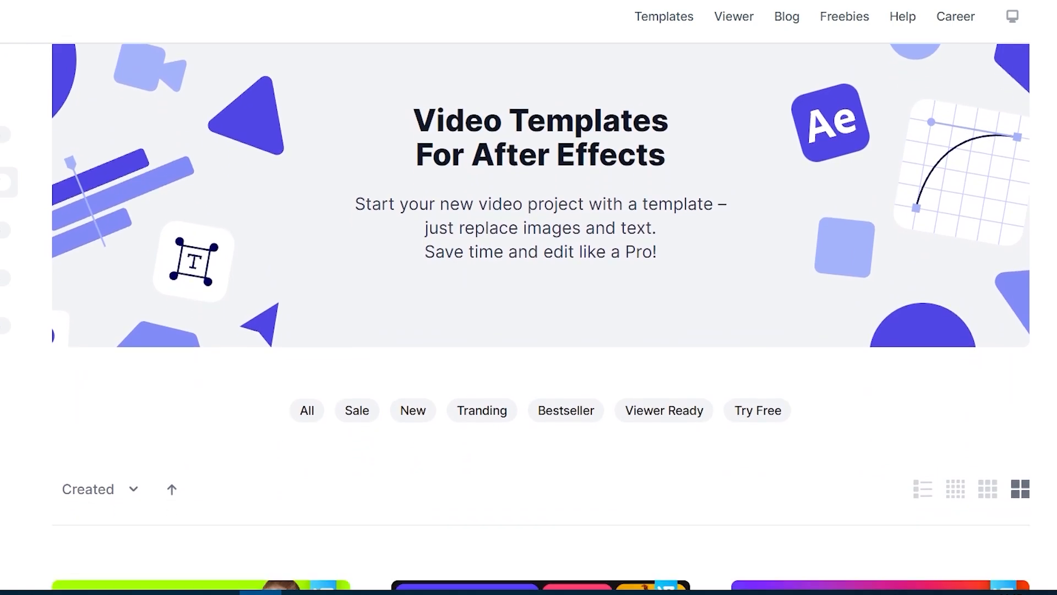
scroll(529, 308, down, 7)
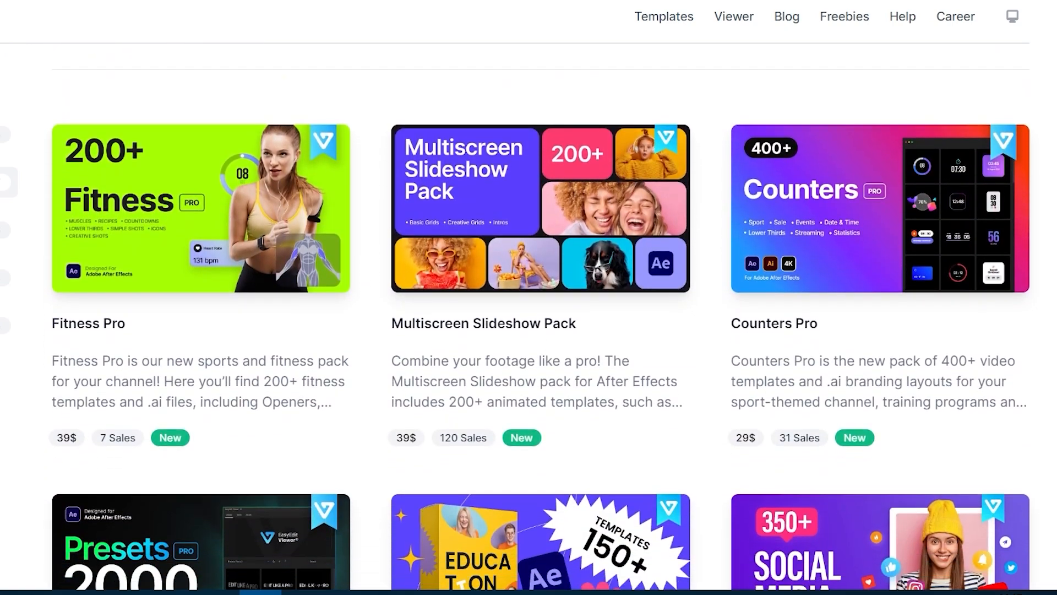
scroll(528, 308, down, 3)
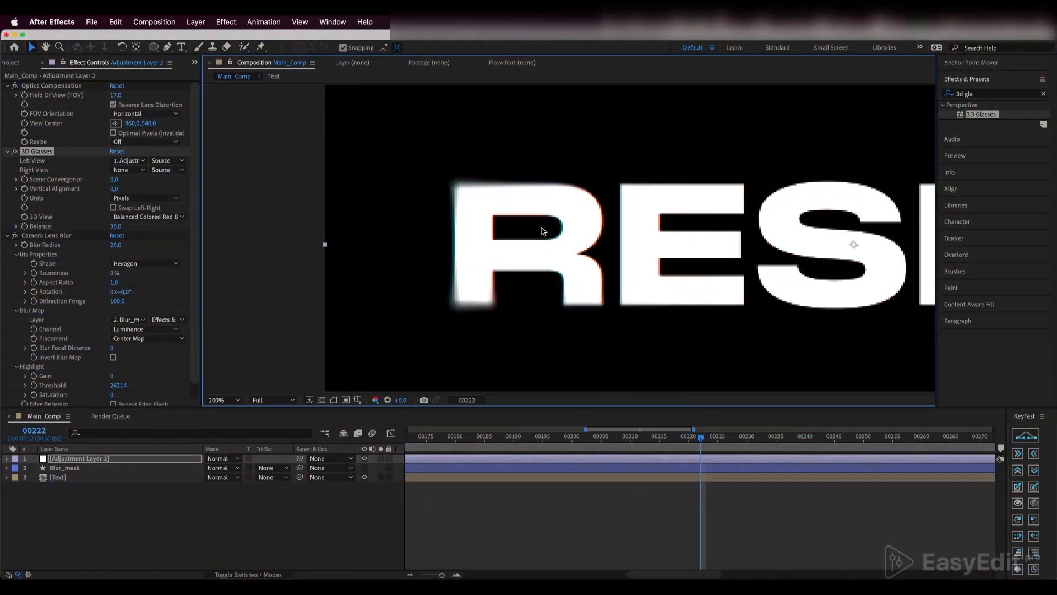
Duplicate the Text layer in Main_Comp and rename the lower copy Text_Blur.
scroll(543, 232, down, 1)
click(223, 400)
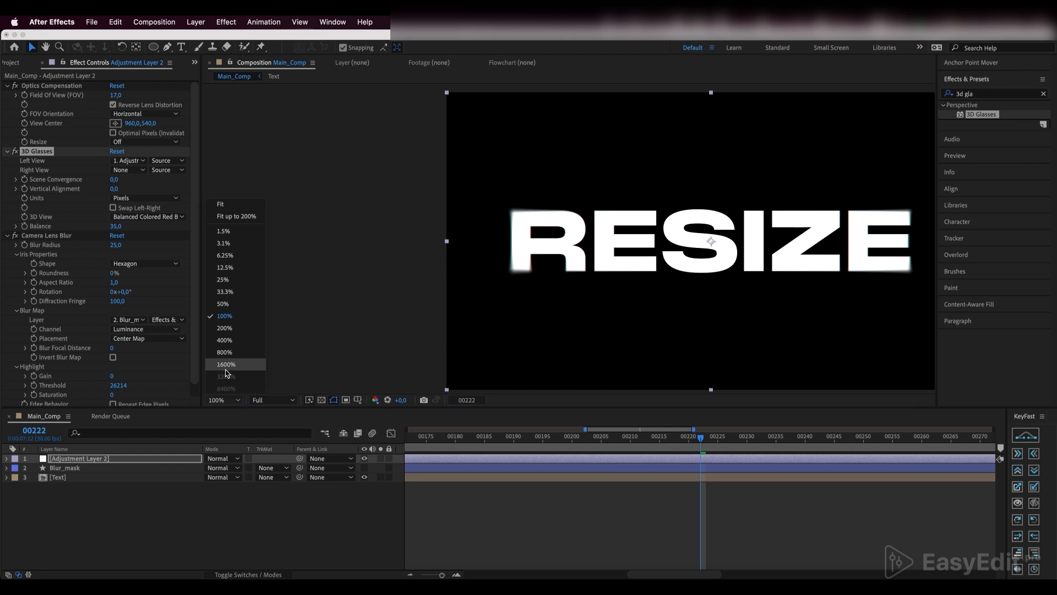
click(237, 219)
click(62, 477)
key(Home)
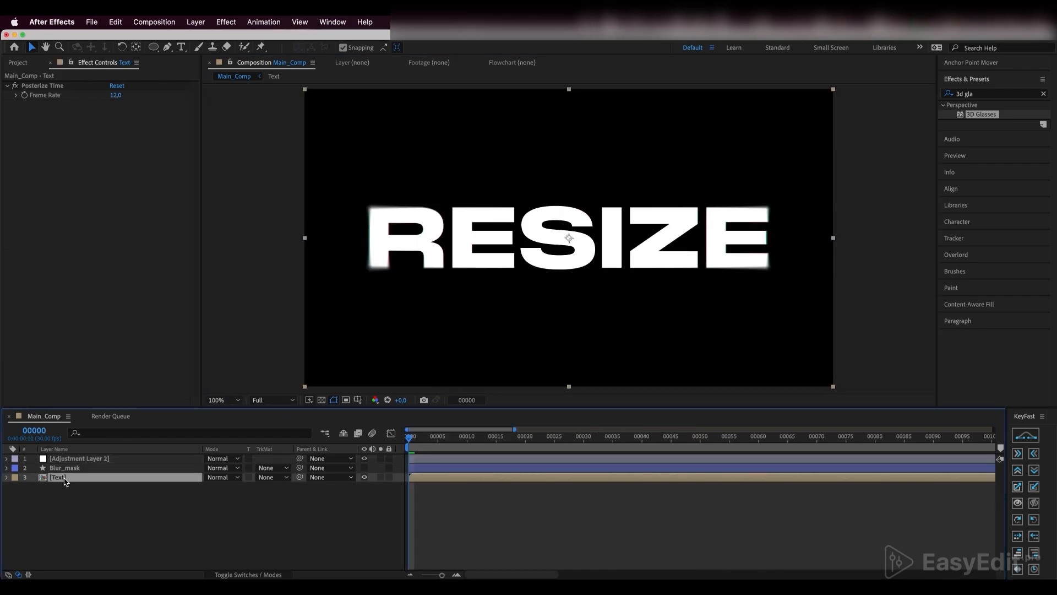
key(super+d)
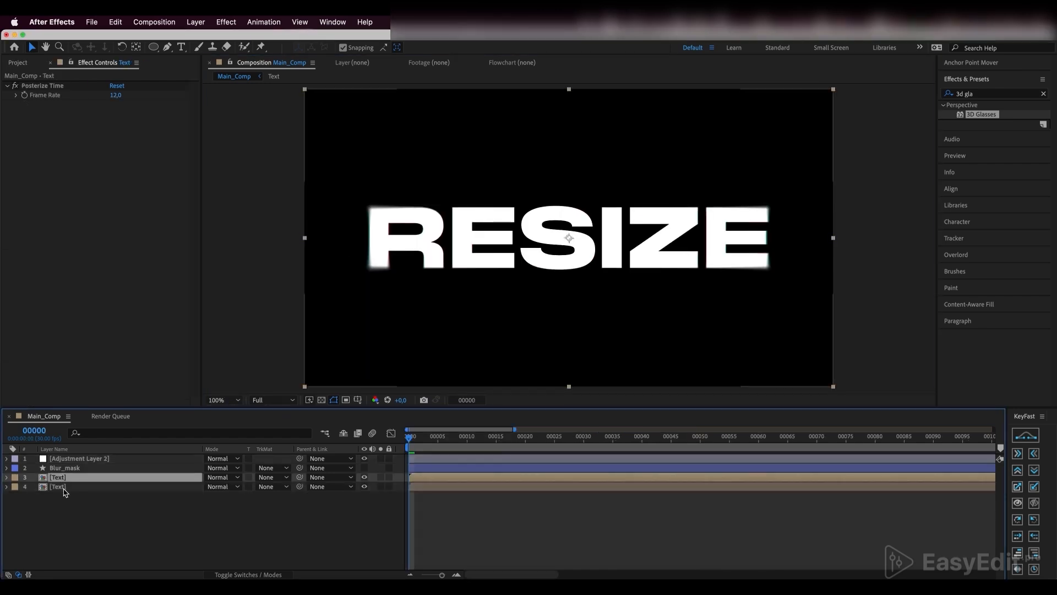
click(64, 489)
key(Return)
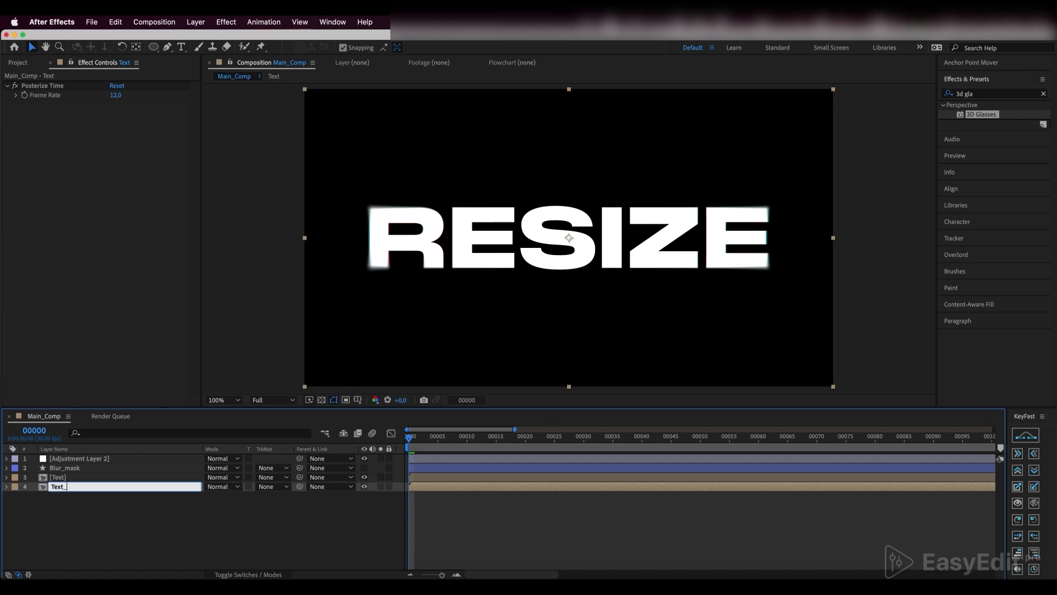
key(Return)
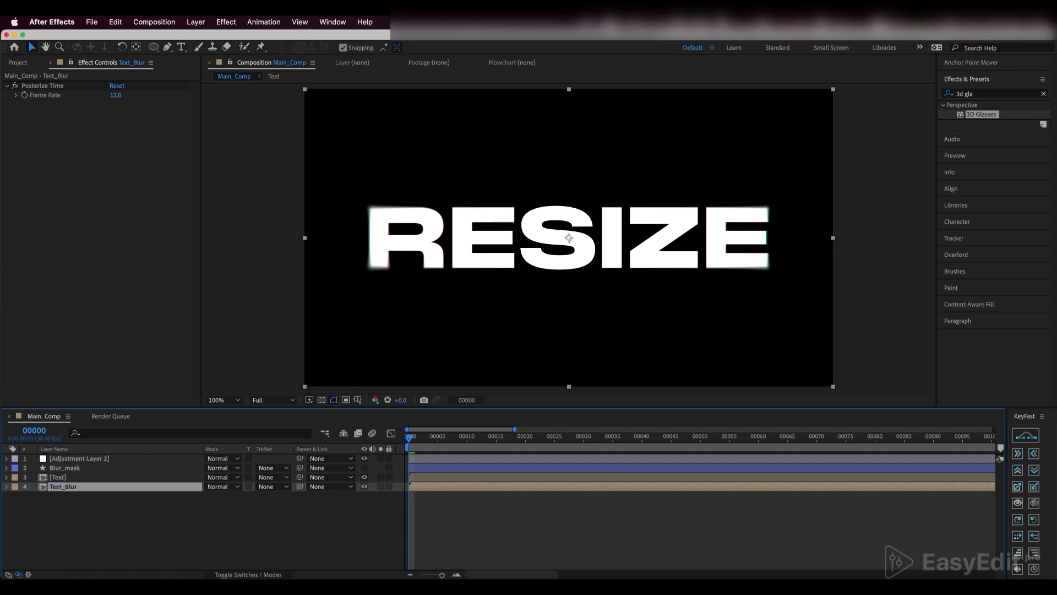
Apply Fast Box Blur to the Text_Blur layer with a blur radius of 15.
scroll(65, 494, right, 1)
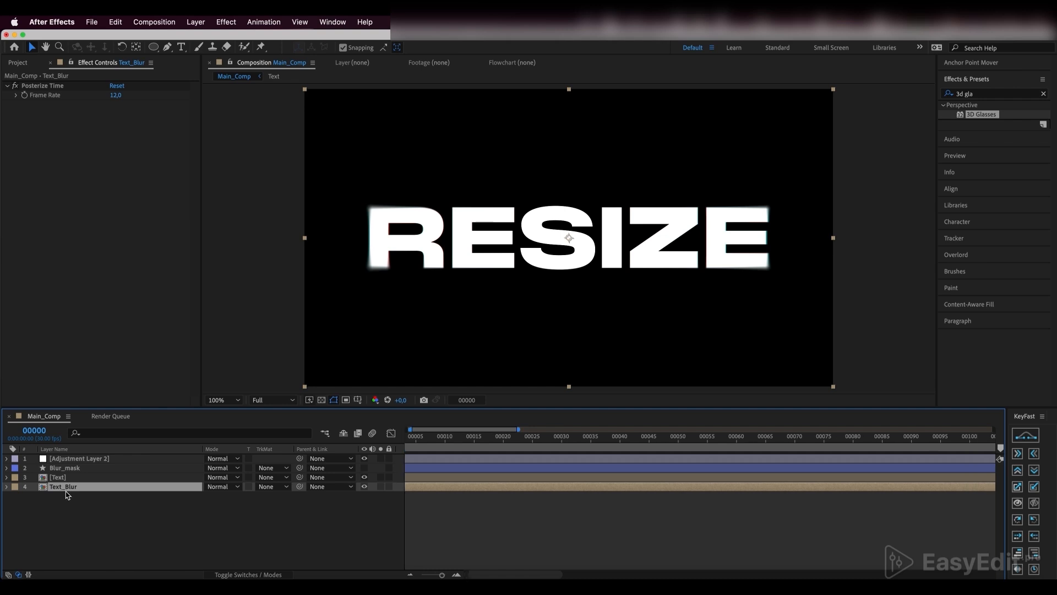
click(978, 97)
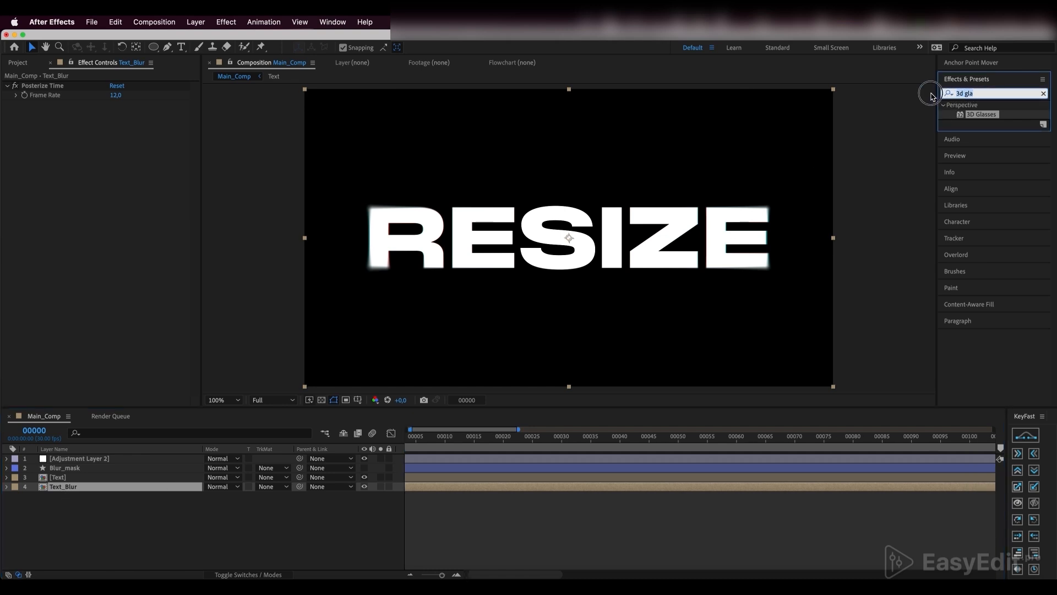
text(fast box)
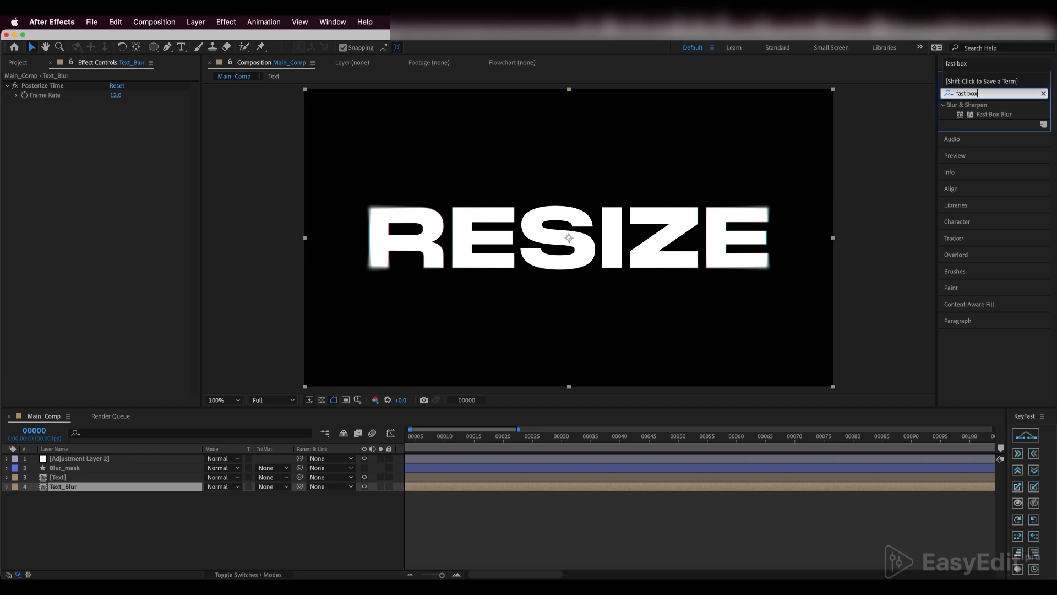
click(966, 116)
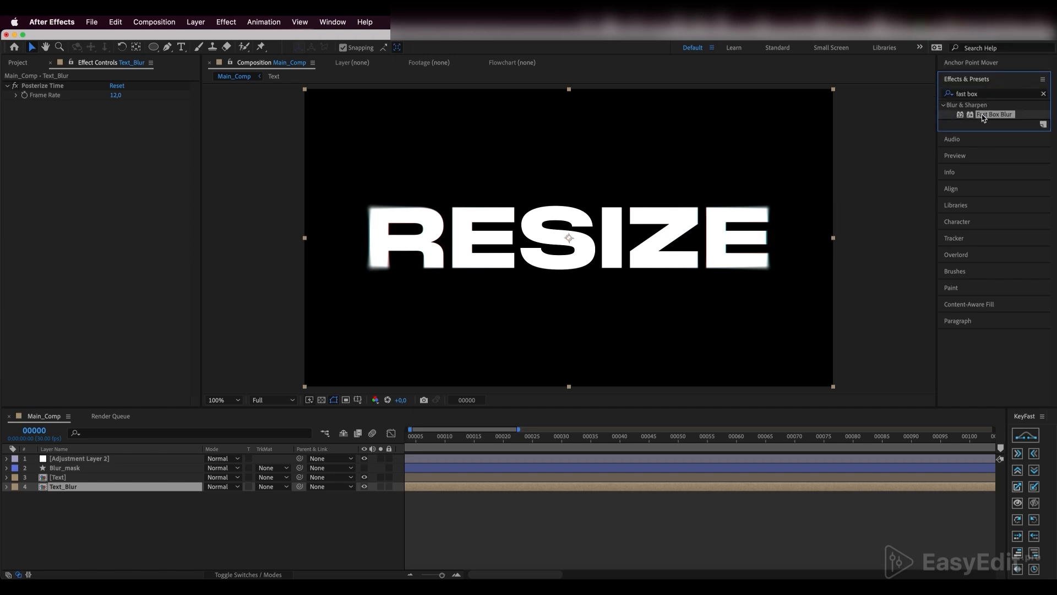
drag(983, 117, 97, 492)
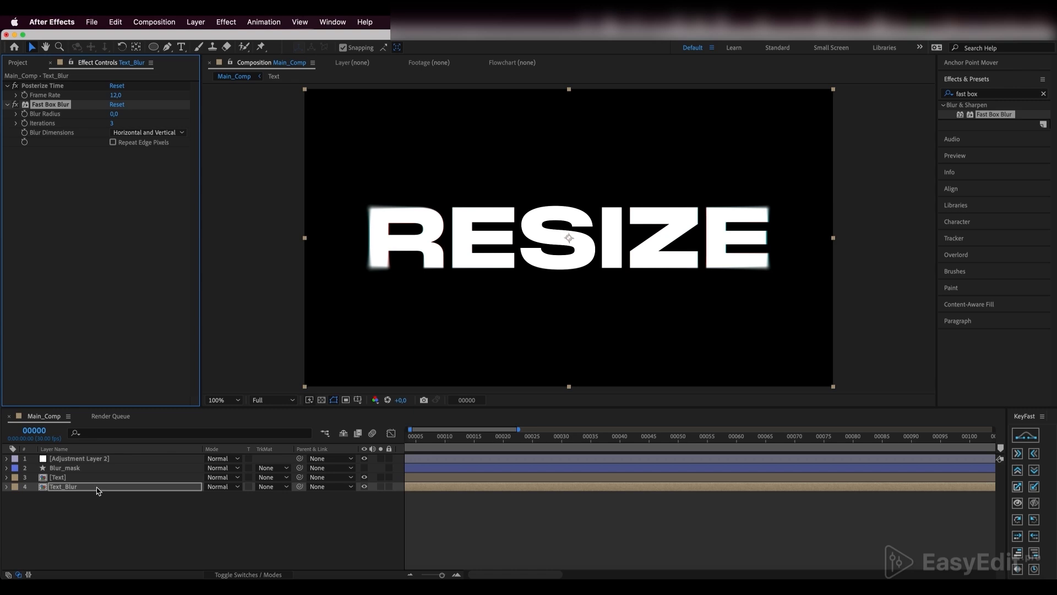
click(113, 114)
key(Return)
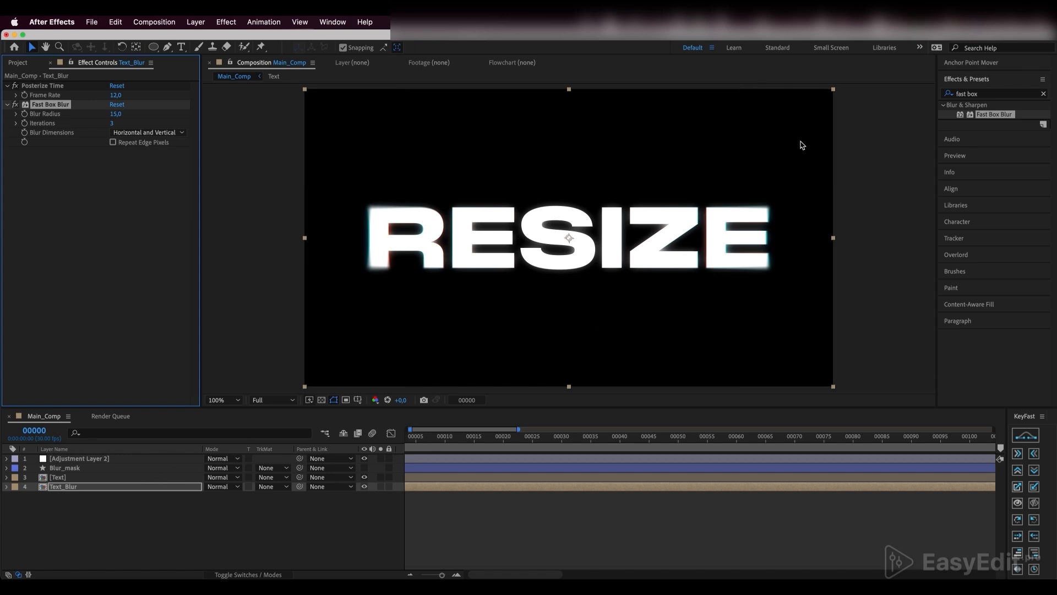
Apply a Fill effect to the Text_Blur layer and set its colour to blue 0093FF.
click(977, 94)
text(f)
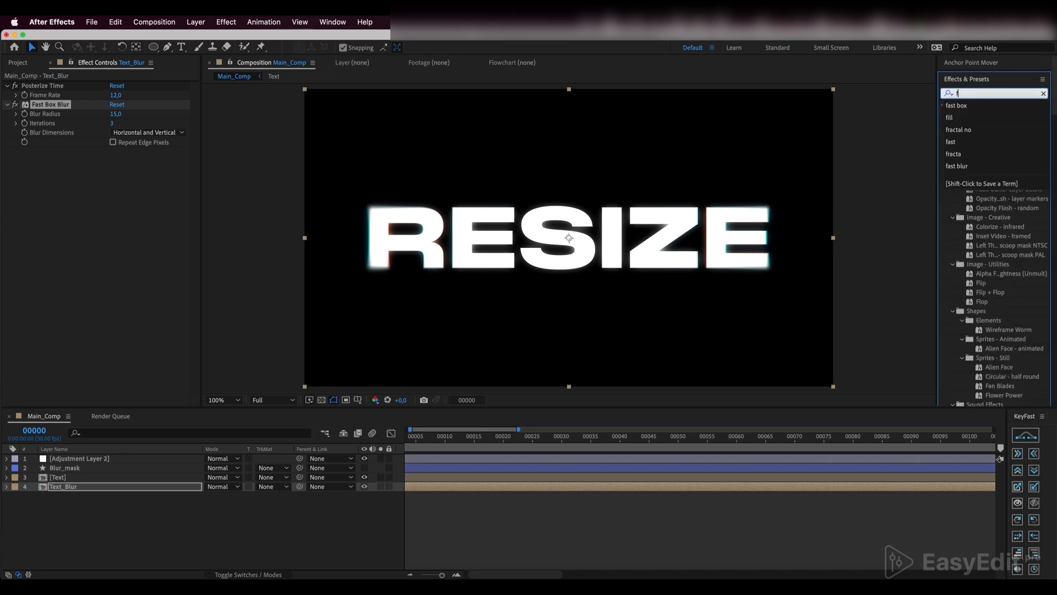
text(ill)
click(975, 161)
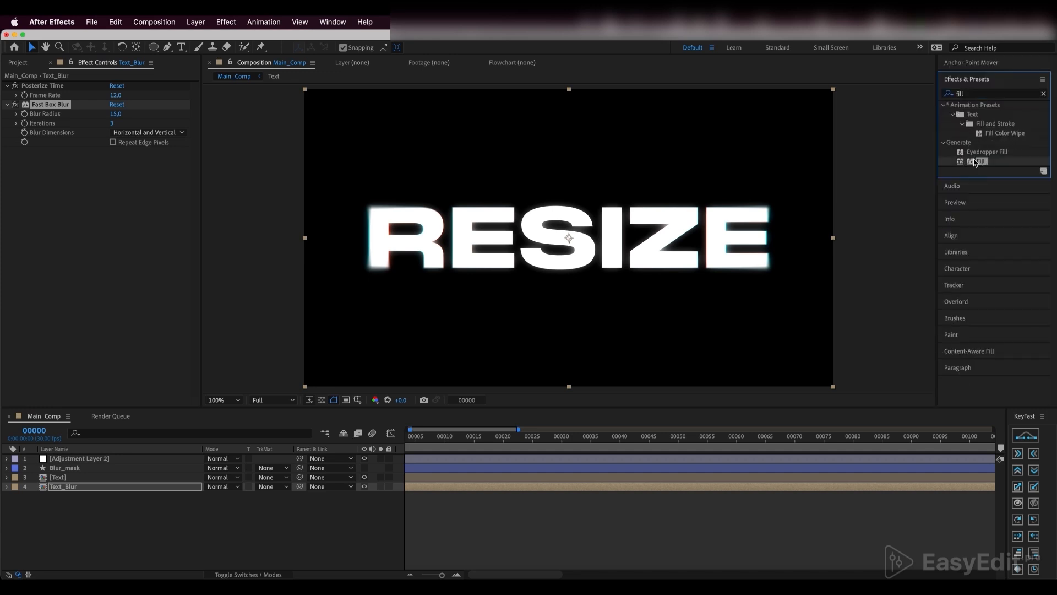
drag(991, 168, 60, 490)
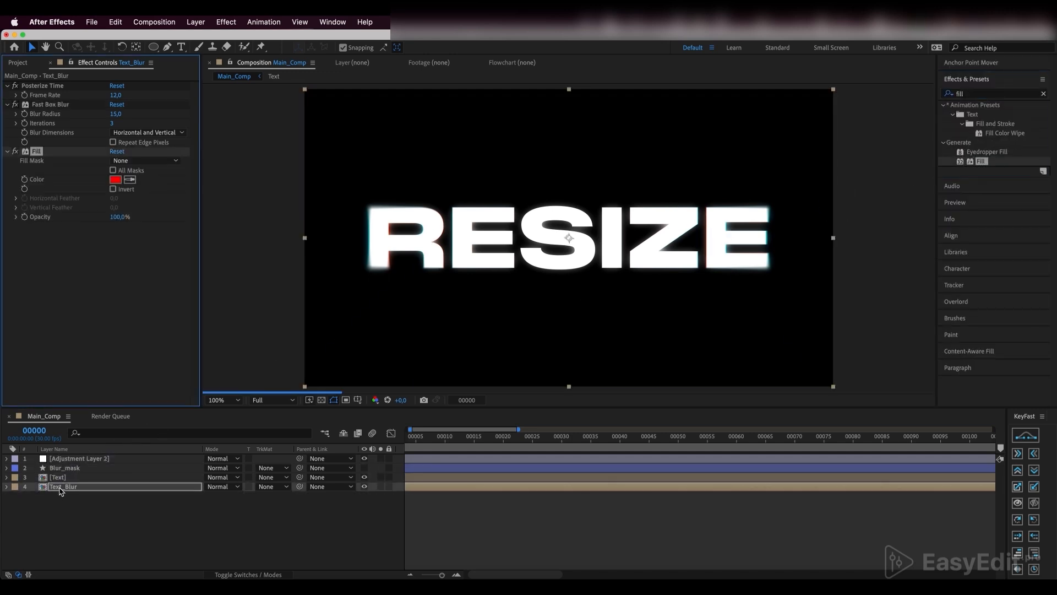
click(116, 179)
drag(476, 473, 479, 483)
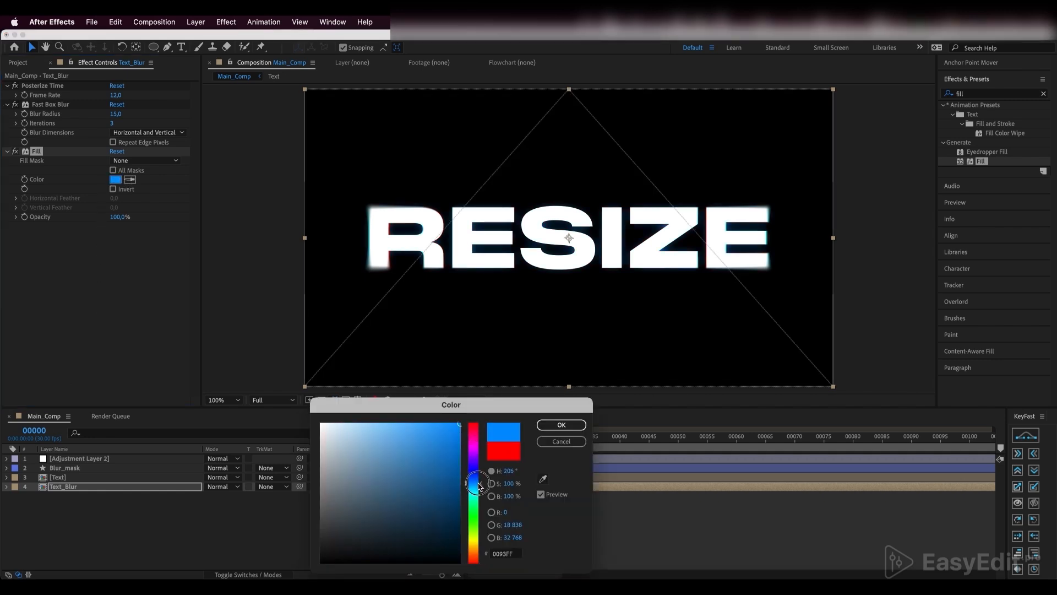
click(562, 424)
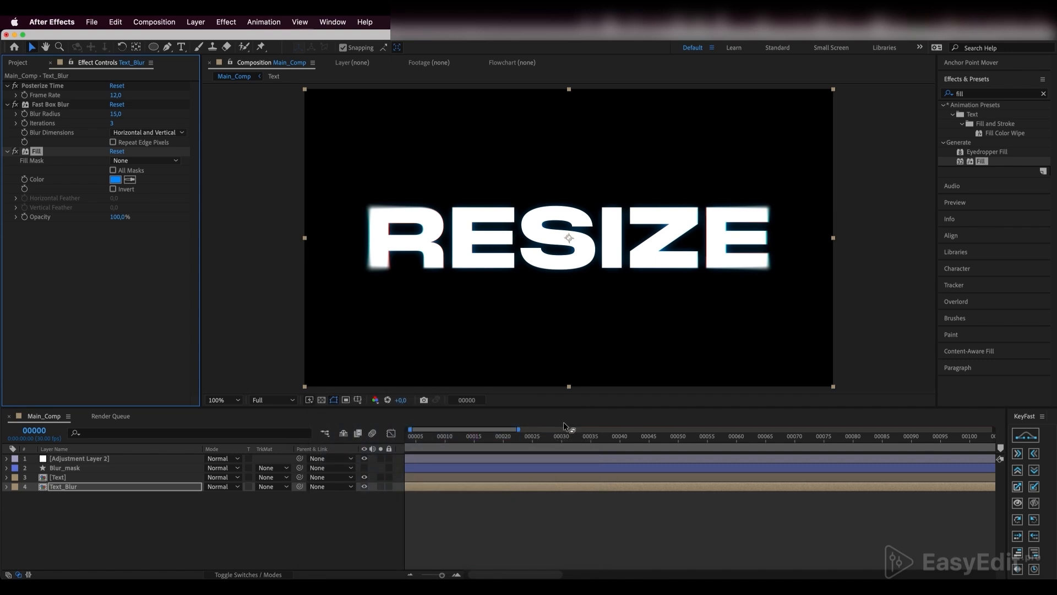
Set the Text_Blur layer's opacity to 70% and preview the animation.
scroll(528, 470, left, 1)
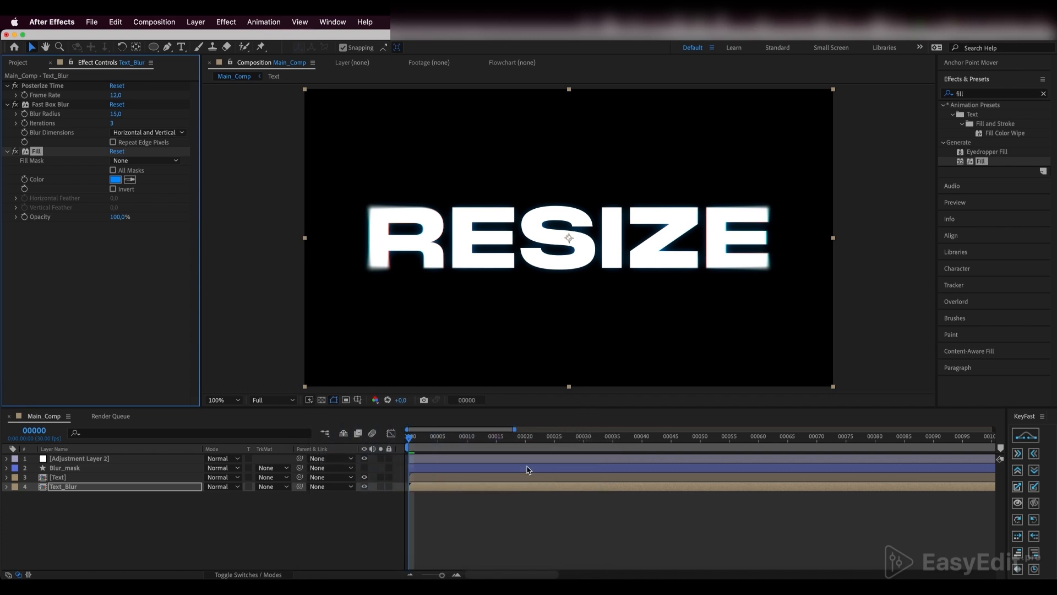
click(503, 489)
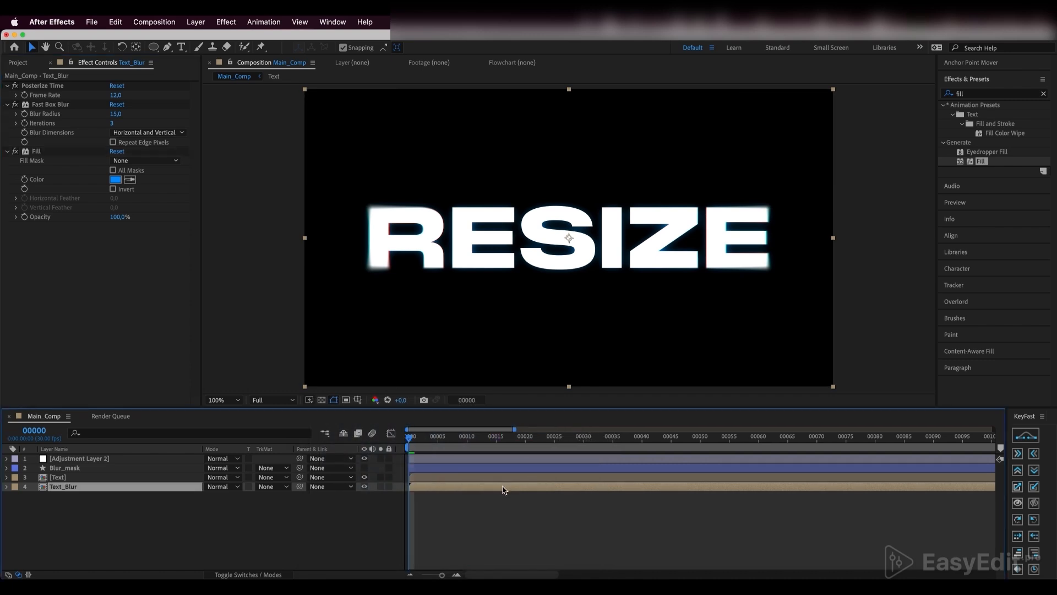
drag(502, 487, 487, 491)
key(t)
click(212, 496)
text(70)
key(Return)
key(space)
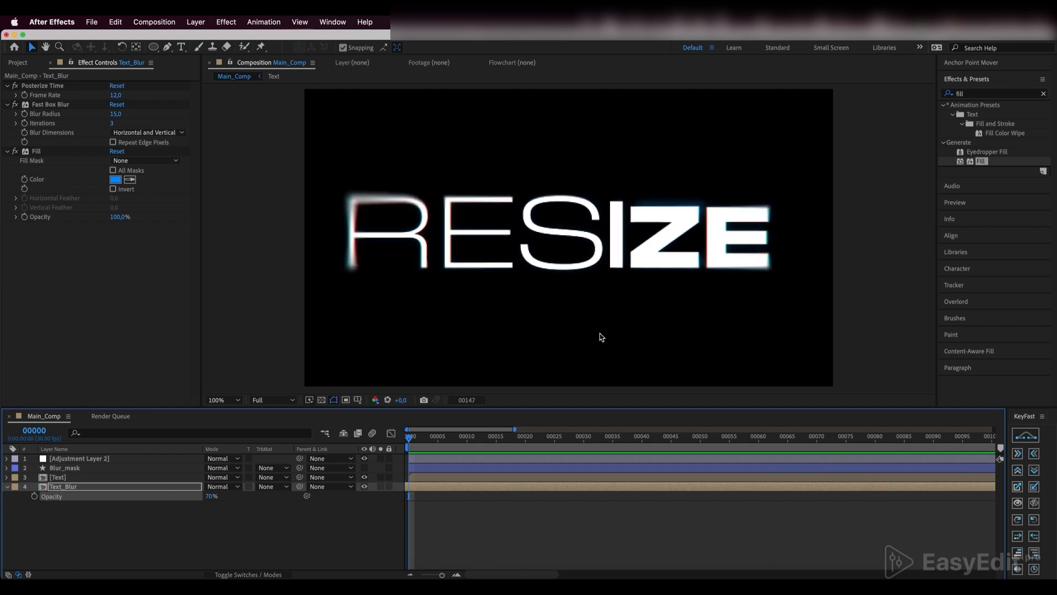
key(space)
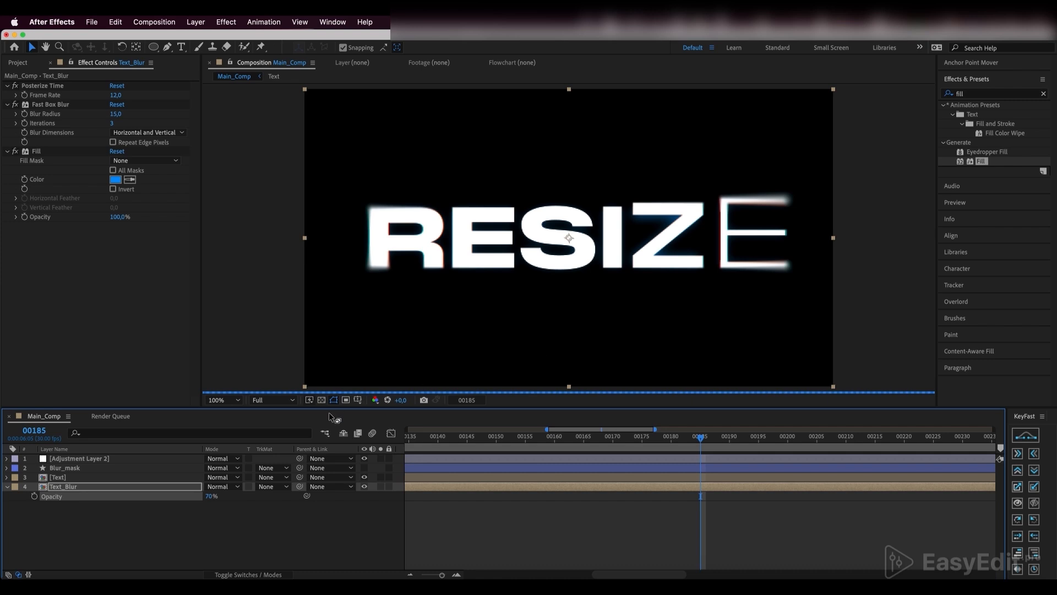
Apply the Noise effect to Adjustment Layer 2 with an amount of 15%.
click(110, 460)
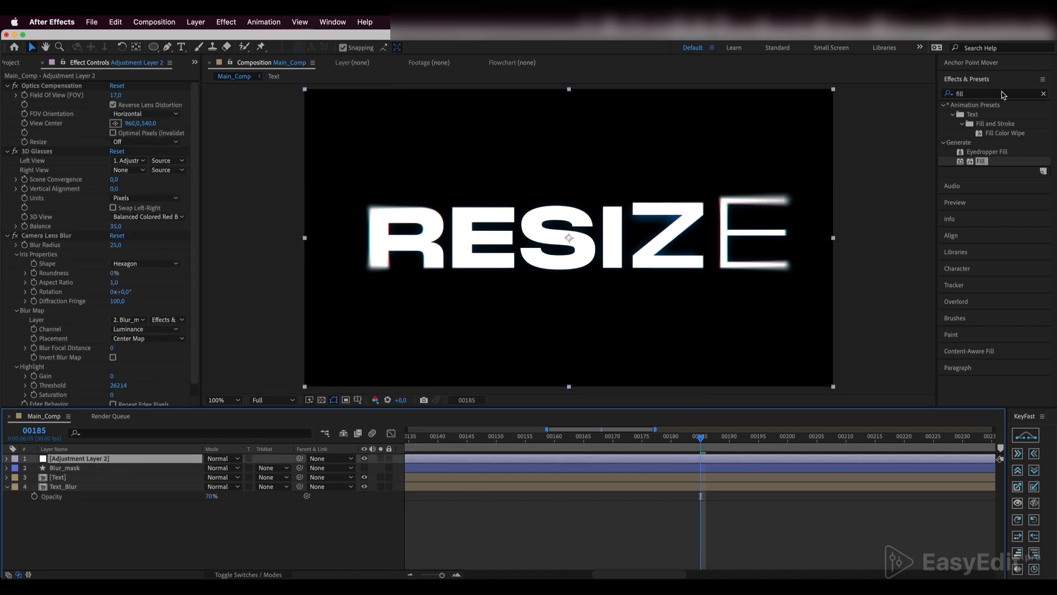
click(1003, 95)
text(nois)
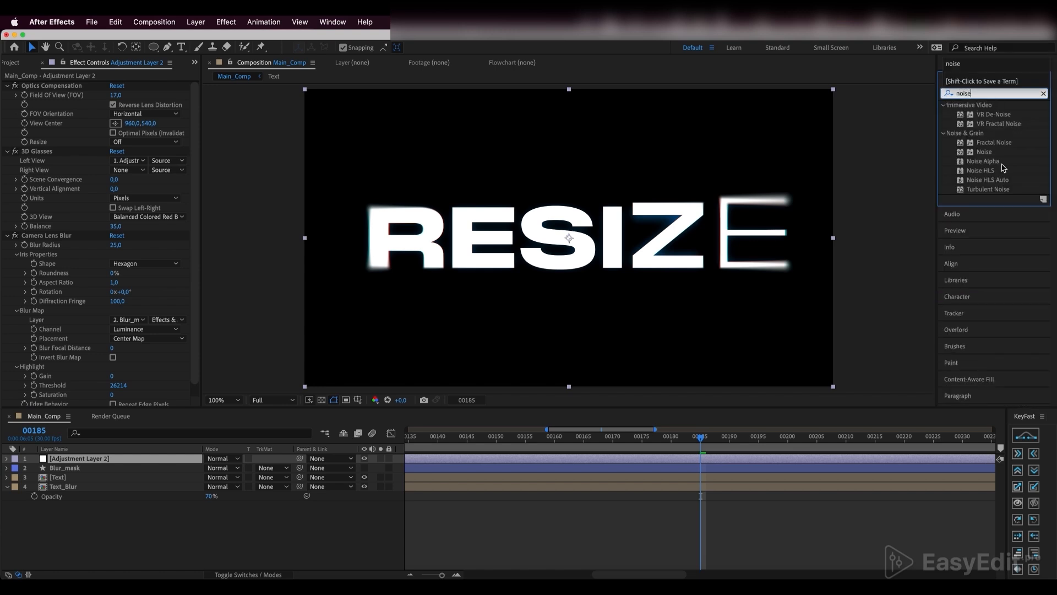
text(e)
click(990, 154)
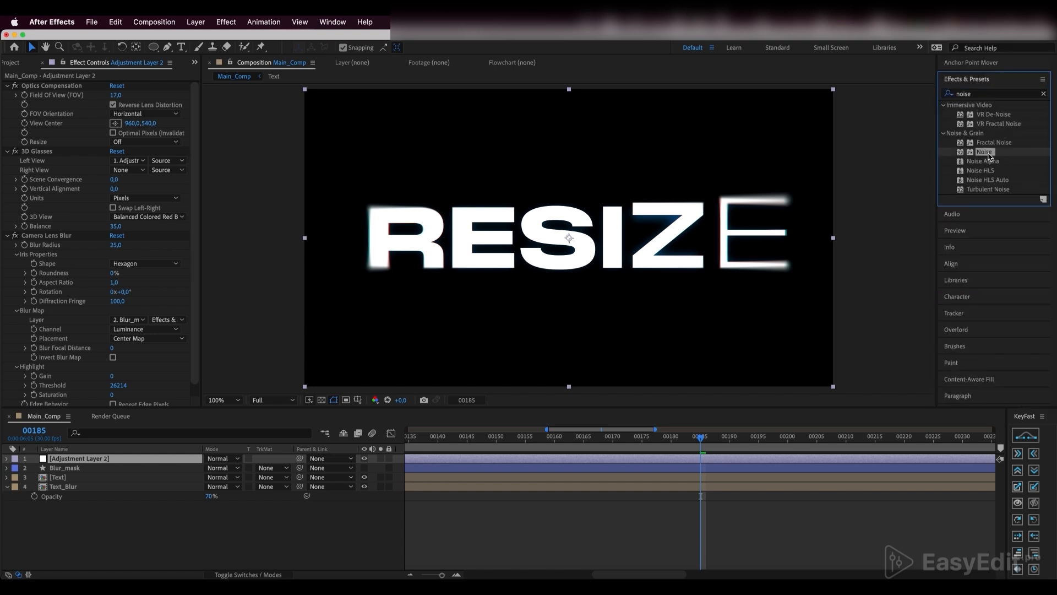
drag(990, 156, 75, 462)
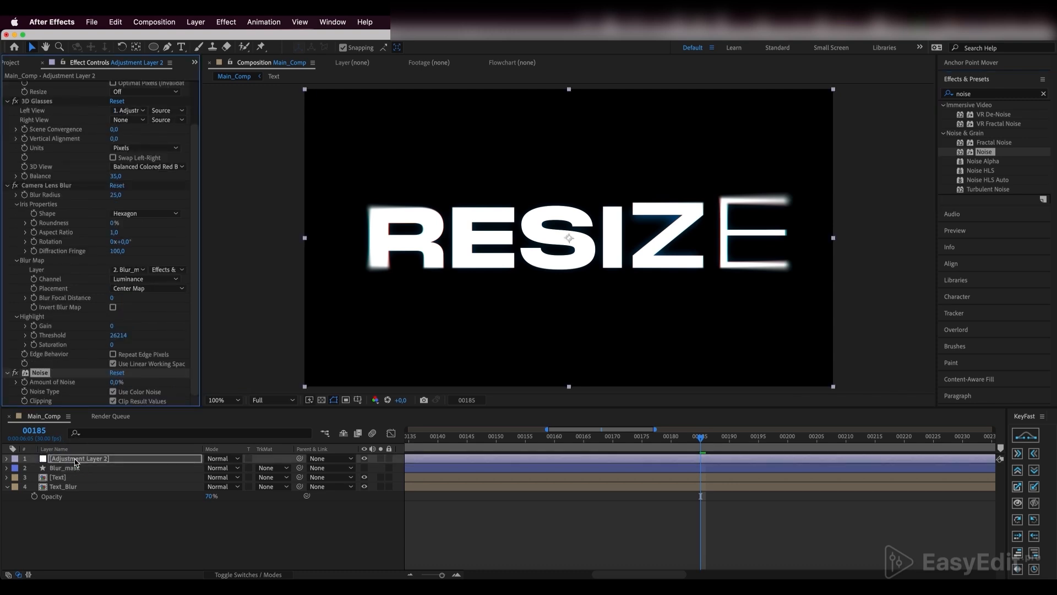
click(117, 382)
key(Return)
Inspect the grain on the letters up close and turn off colour noise in the Noise effect.
key(period)
key(period)
drag(721, 202, 532, 253)
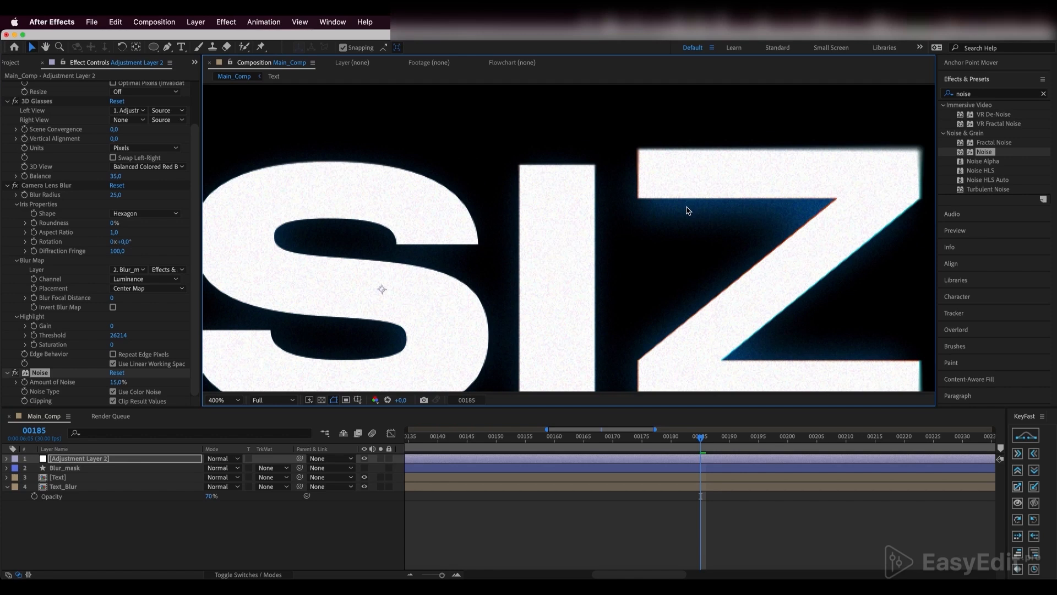
click(114, 392)
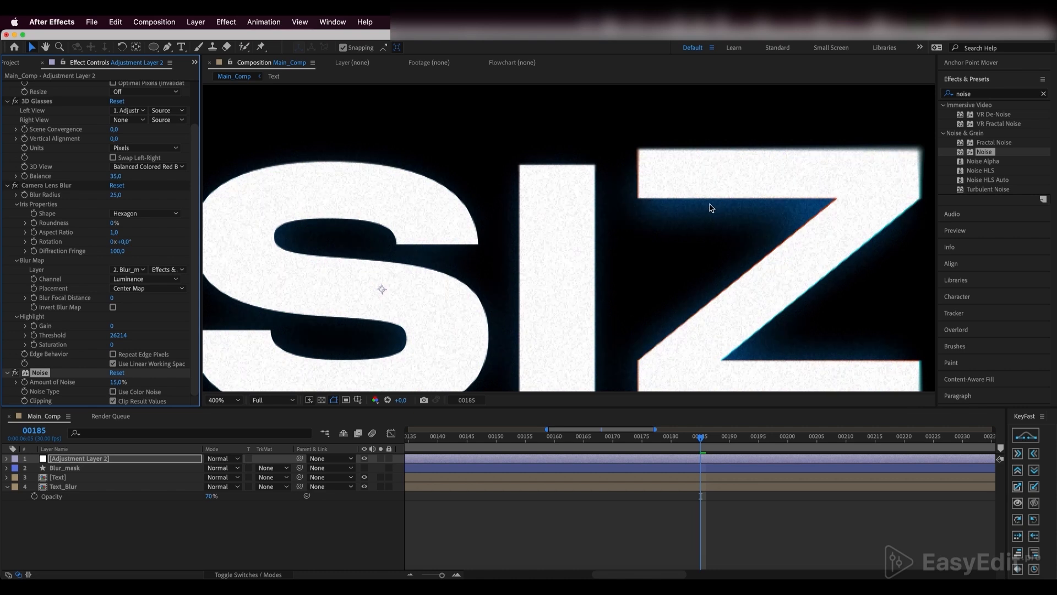
click(223, 399)
click(232, 220)
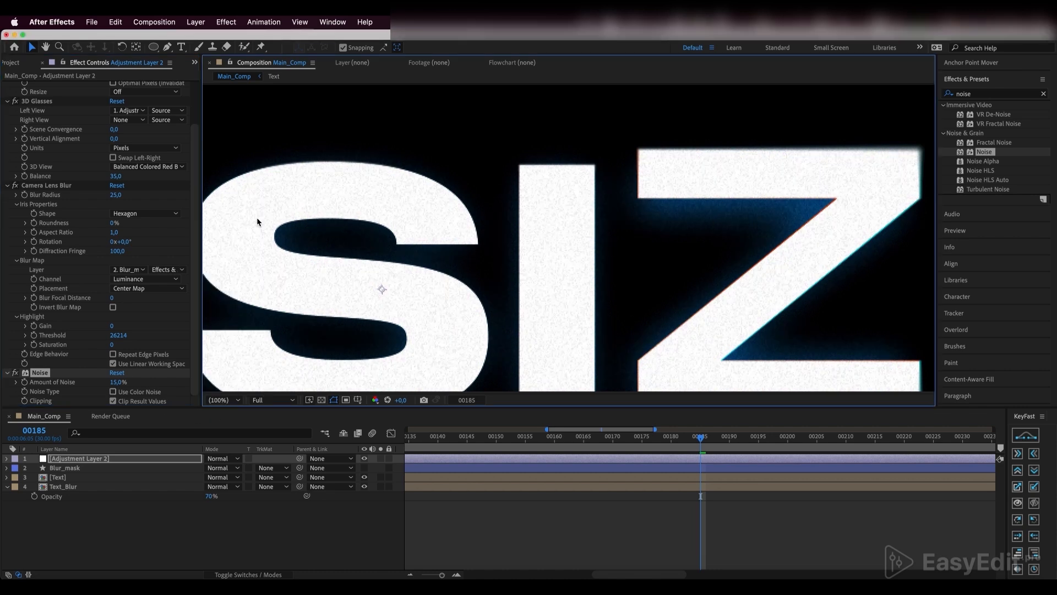